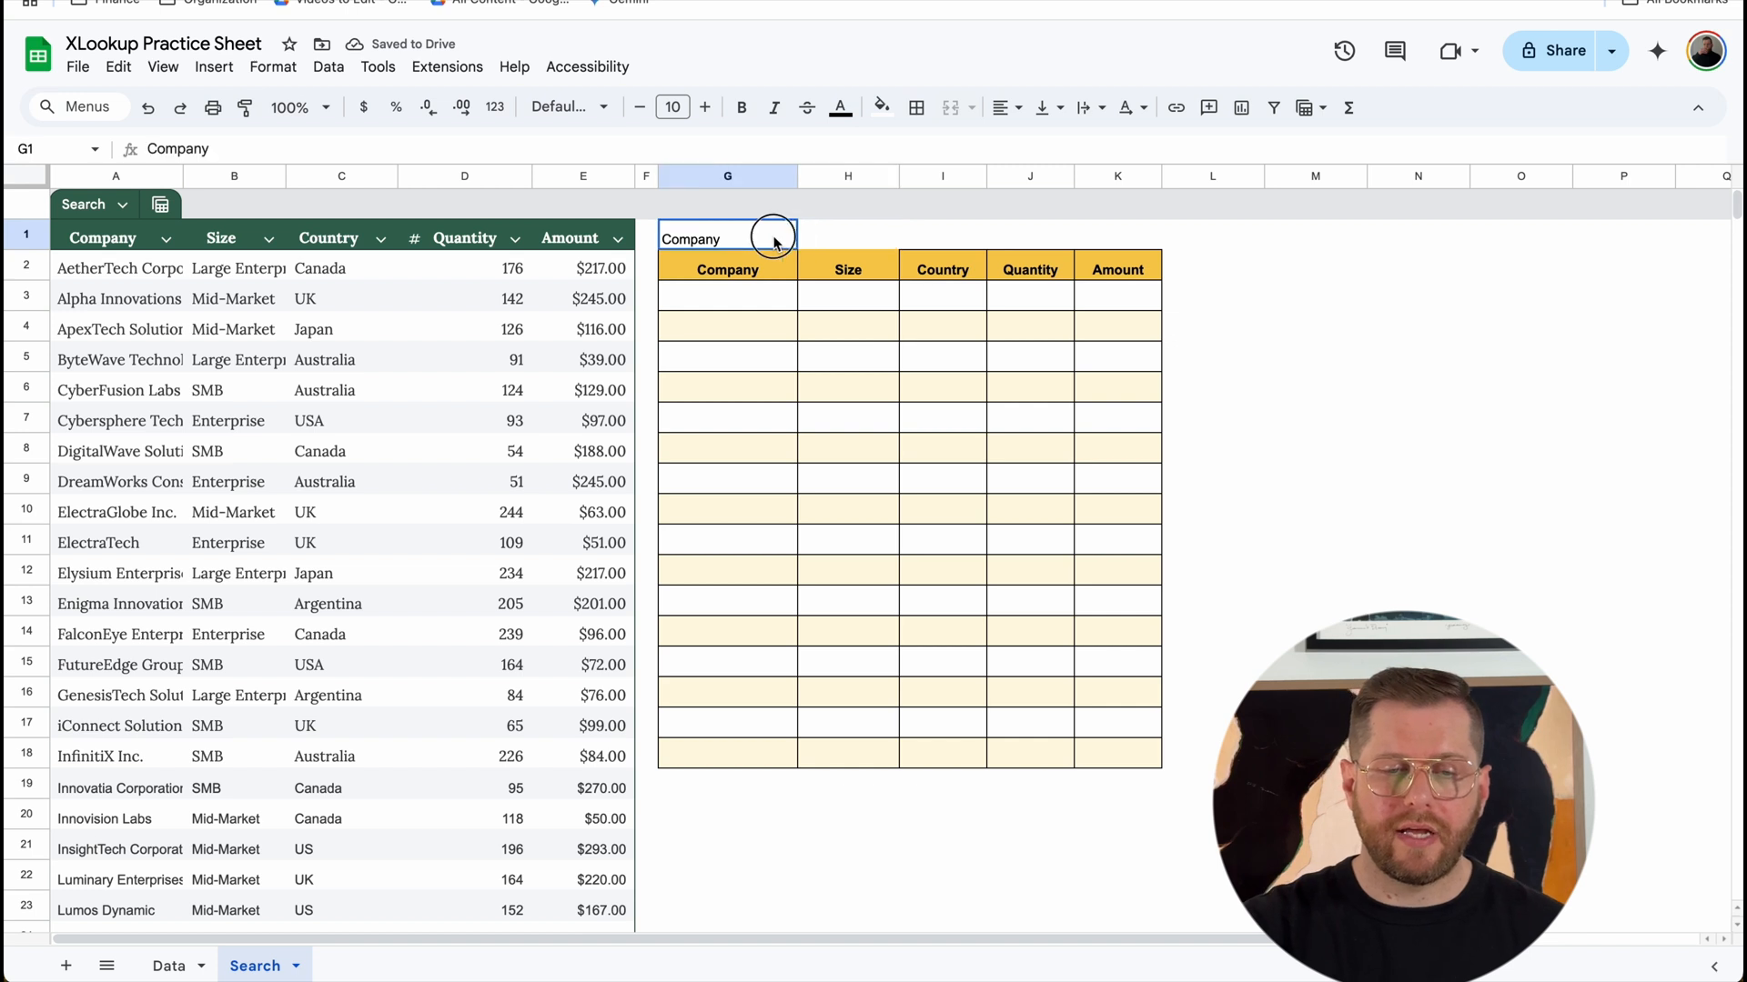
Step: Apply all borders to cells G1:H1, the company search label and its input cell
click(914, 107)
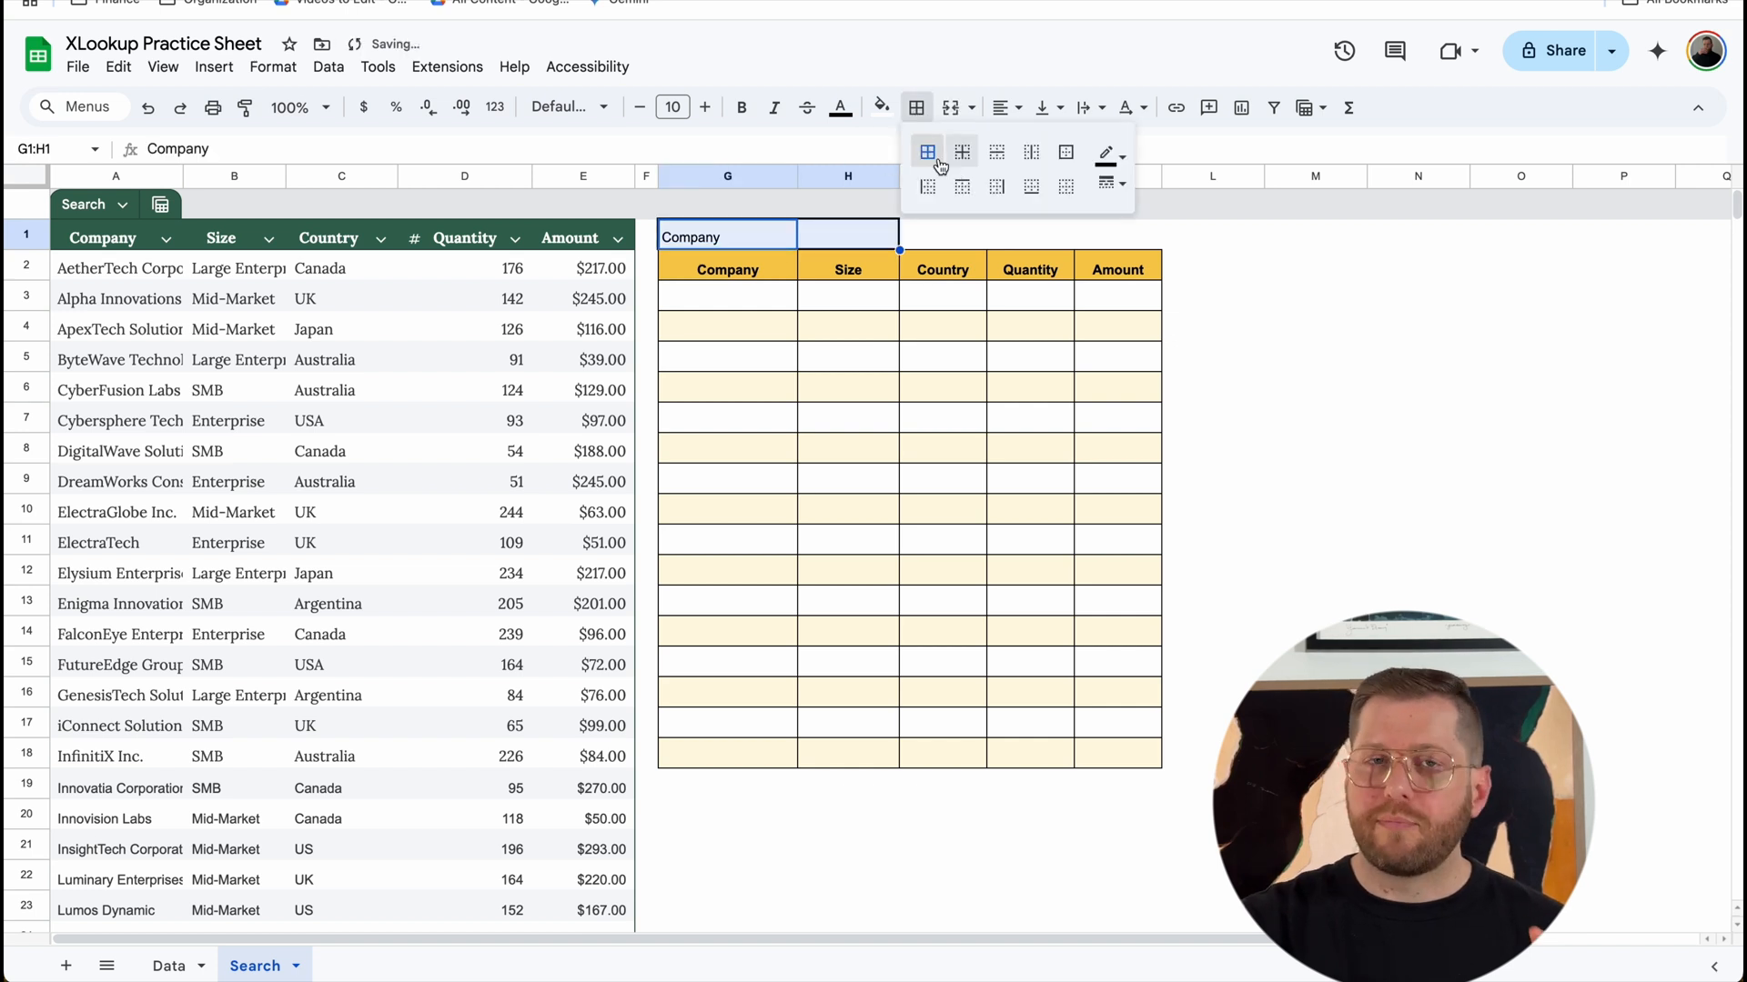
click(819, 302)
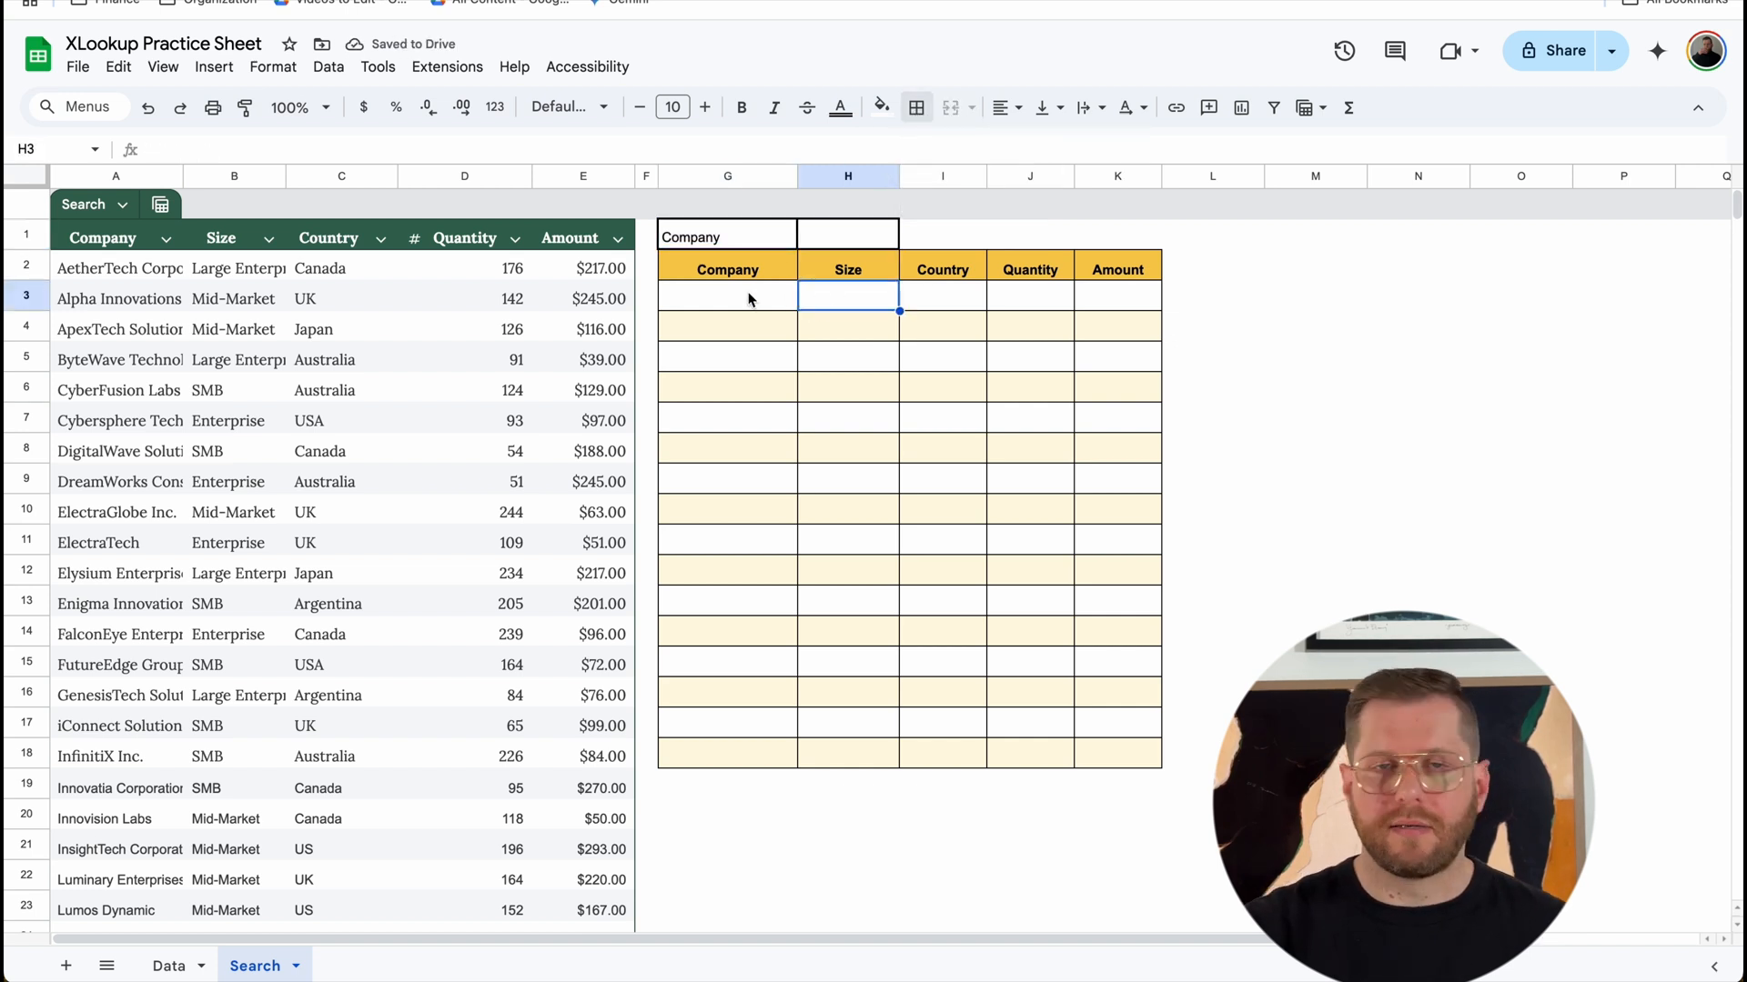
Step: Start a FILTER formula in cell G3 with the open-ended range A2:E as its source
click(748, 300)
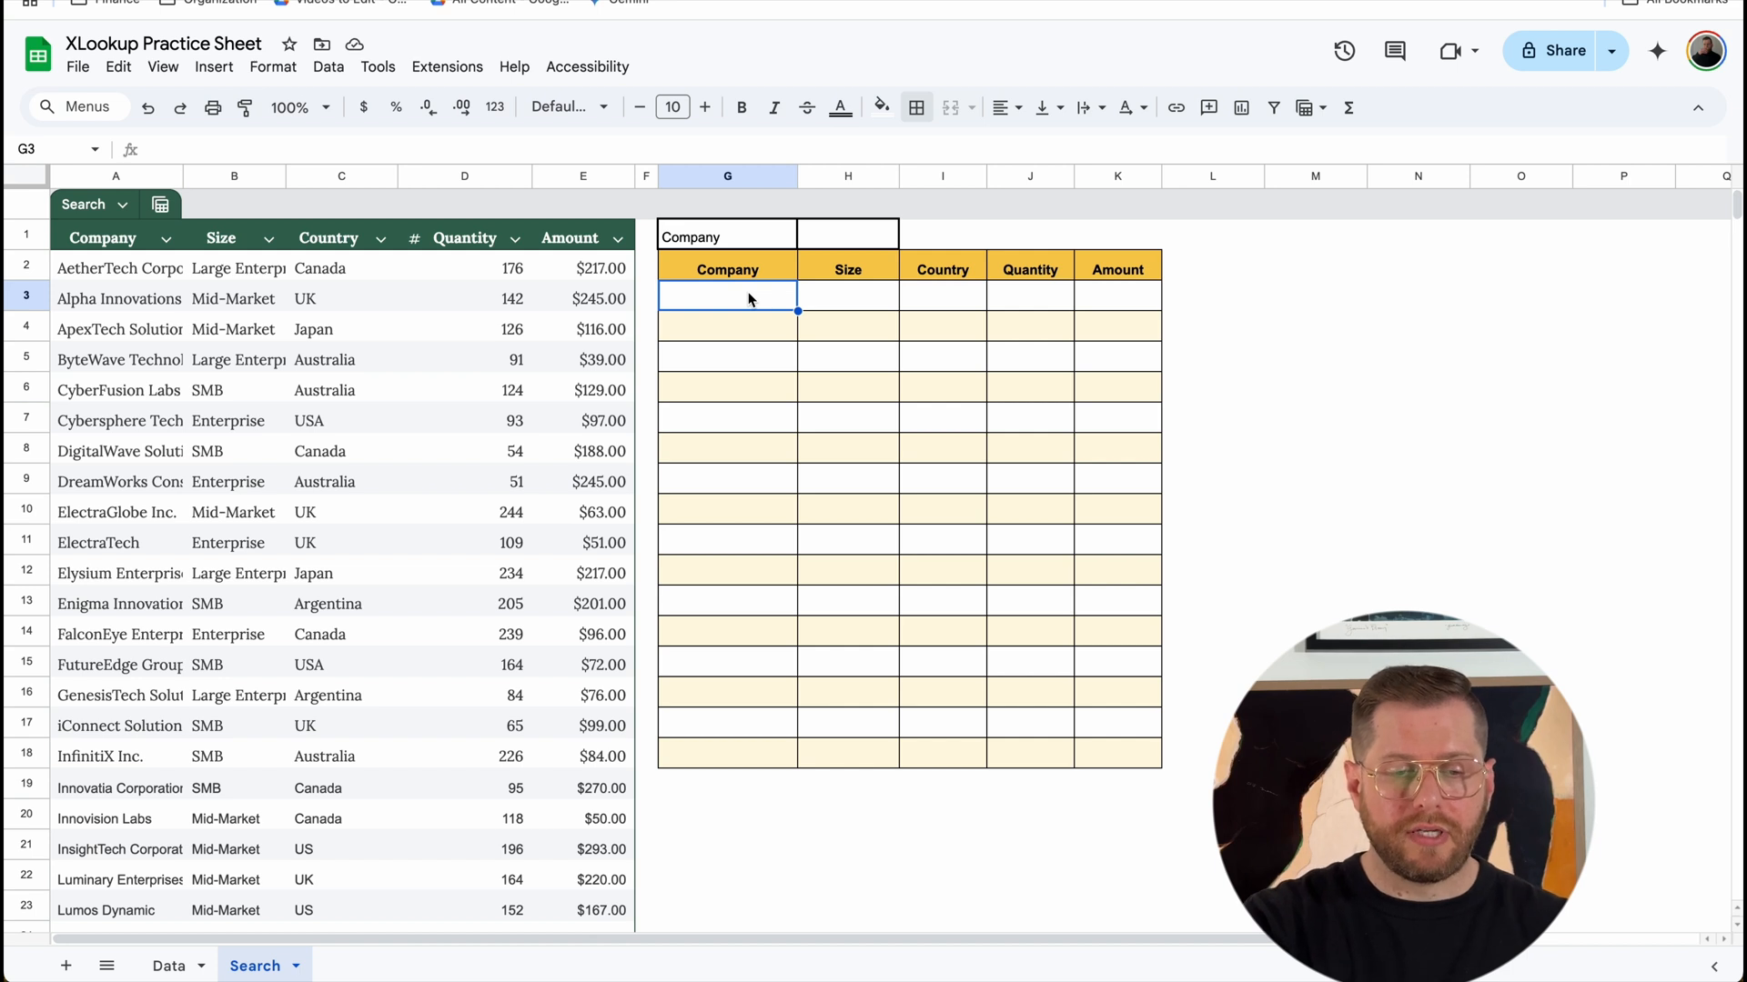
text(=FILTER()
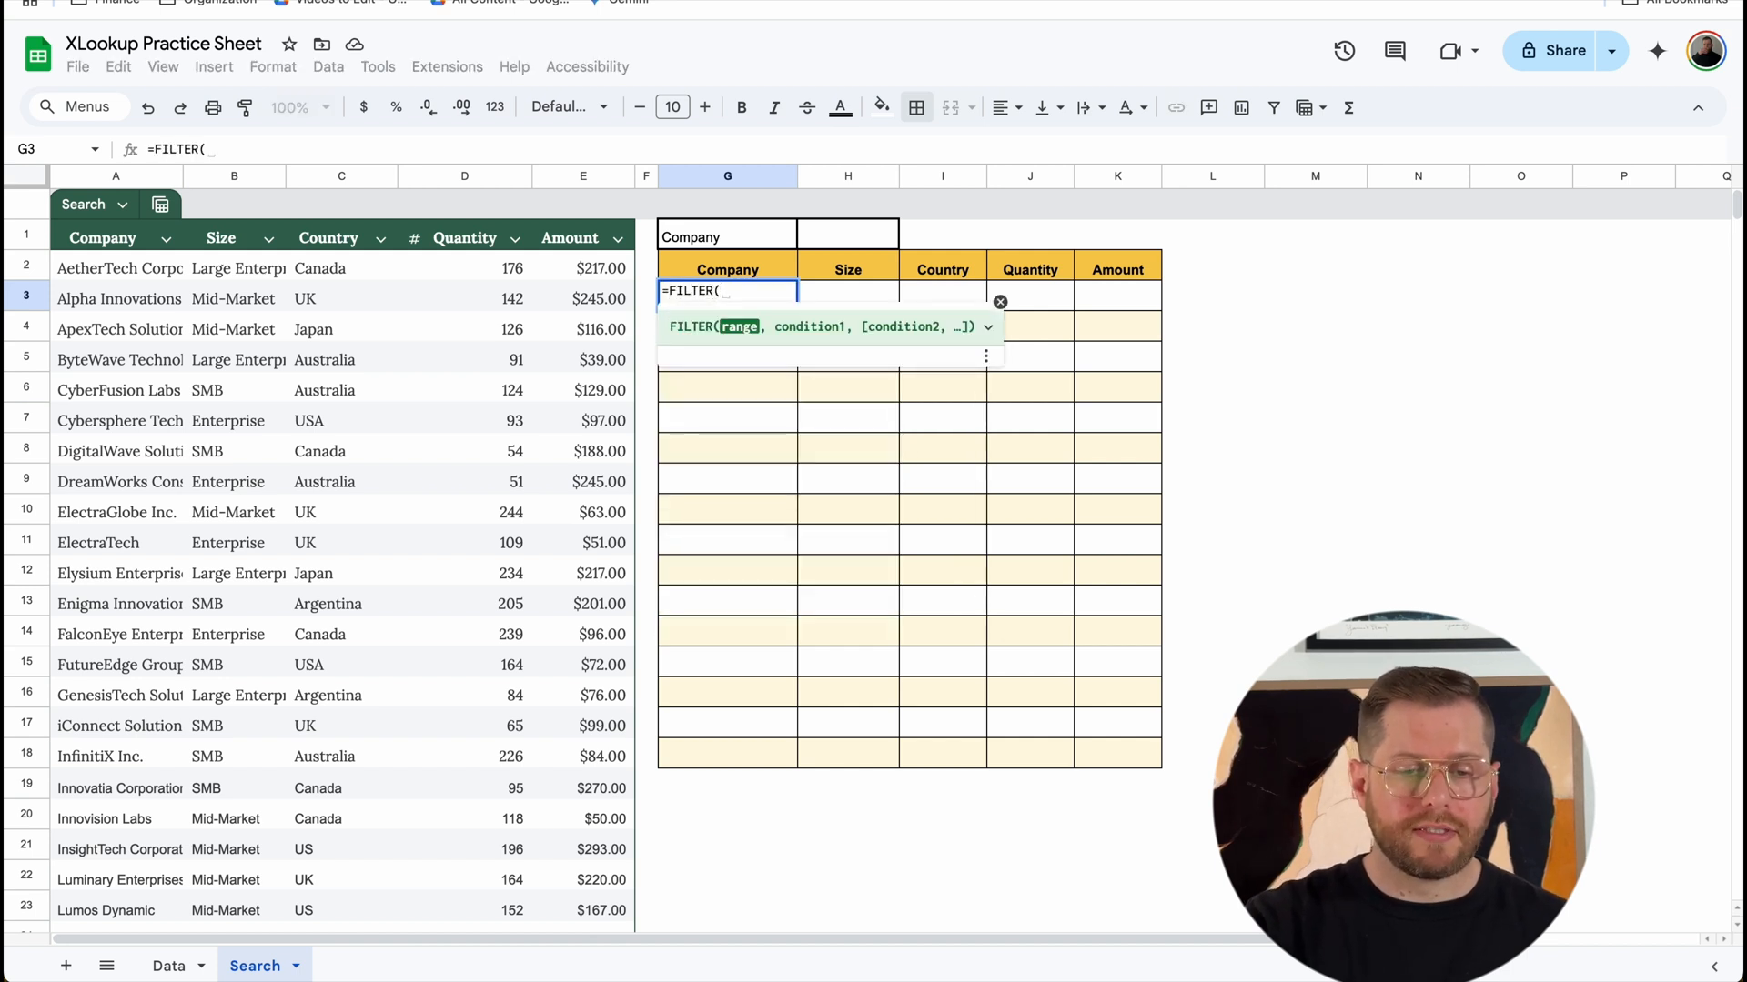
drag(155, 264, 597, 567)
key(BackSpace)
key(BackSpace)
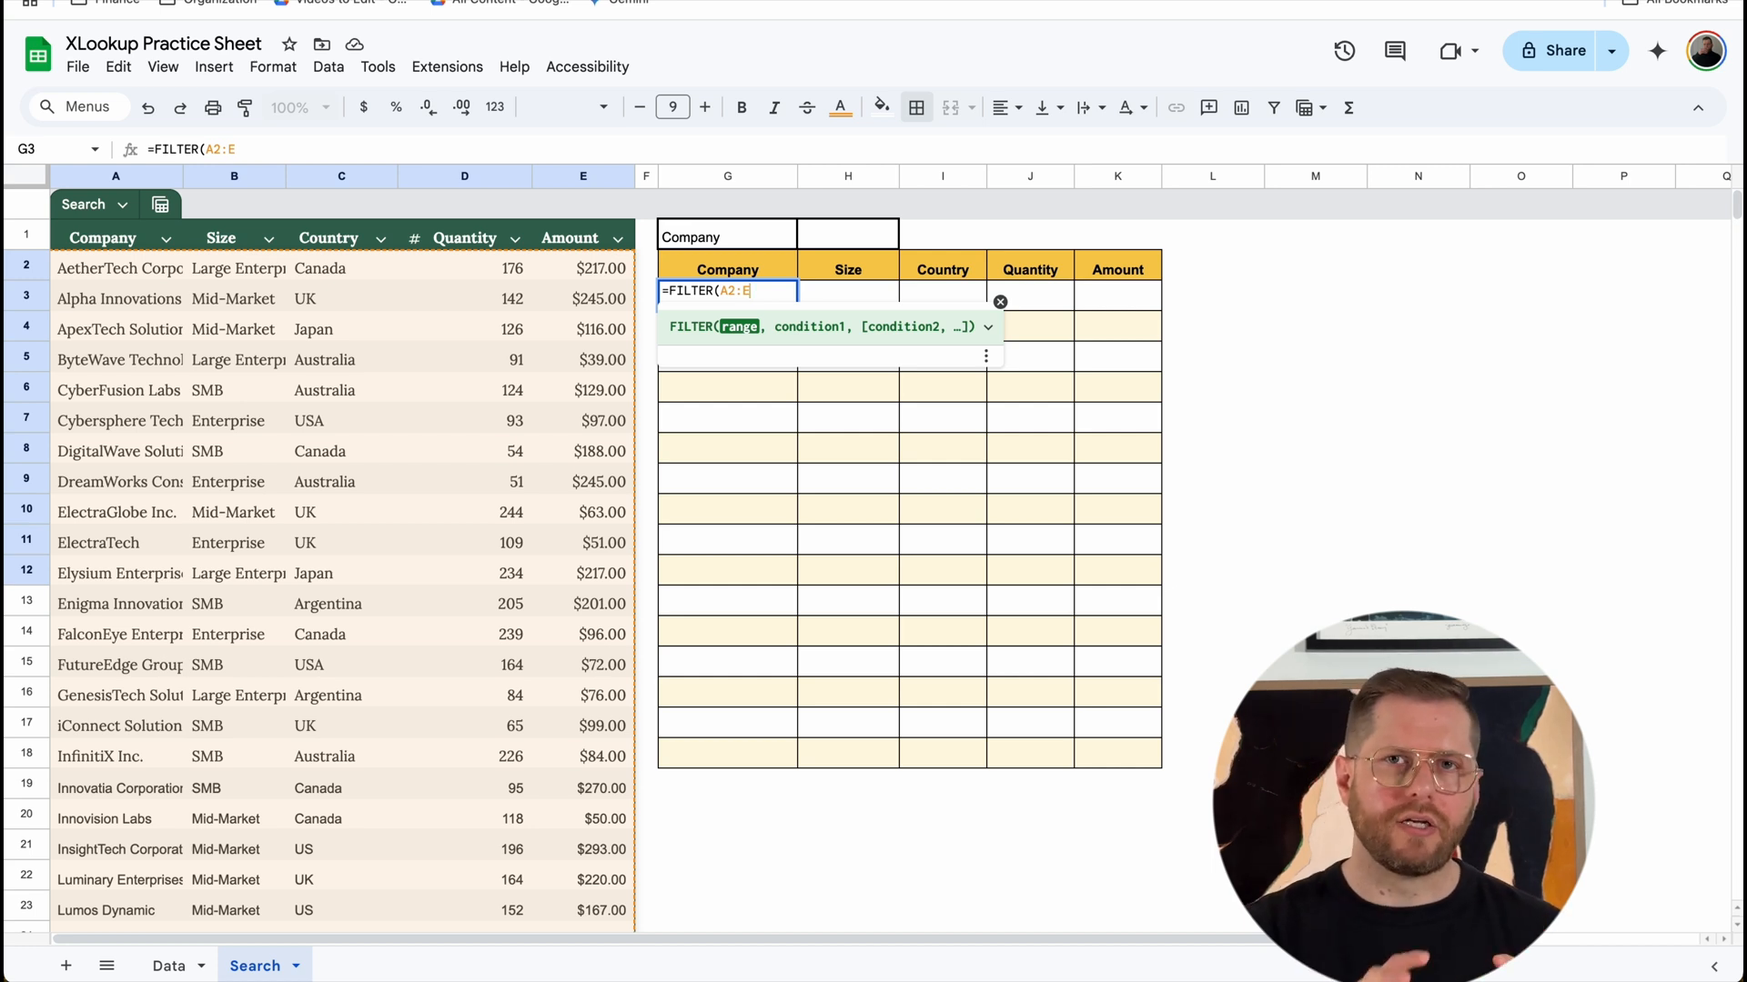
text(,)
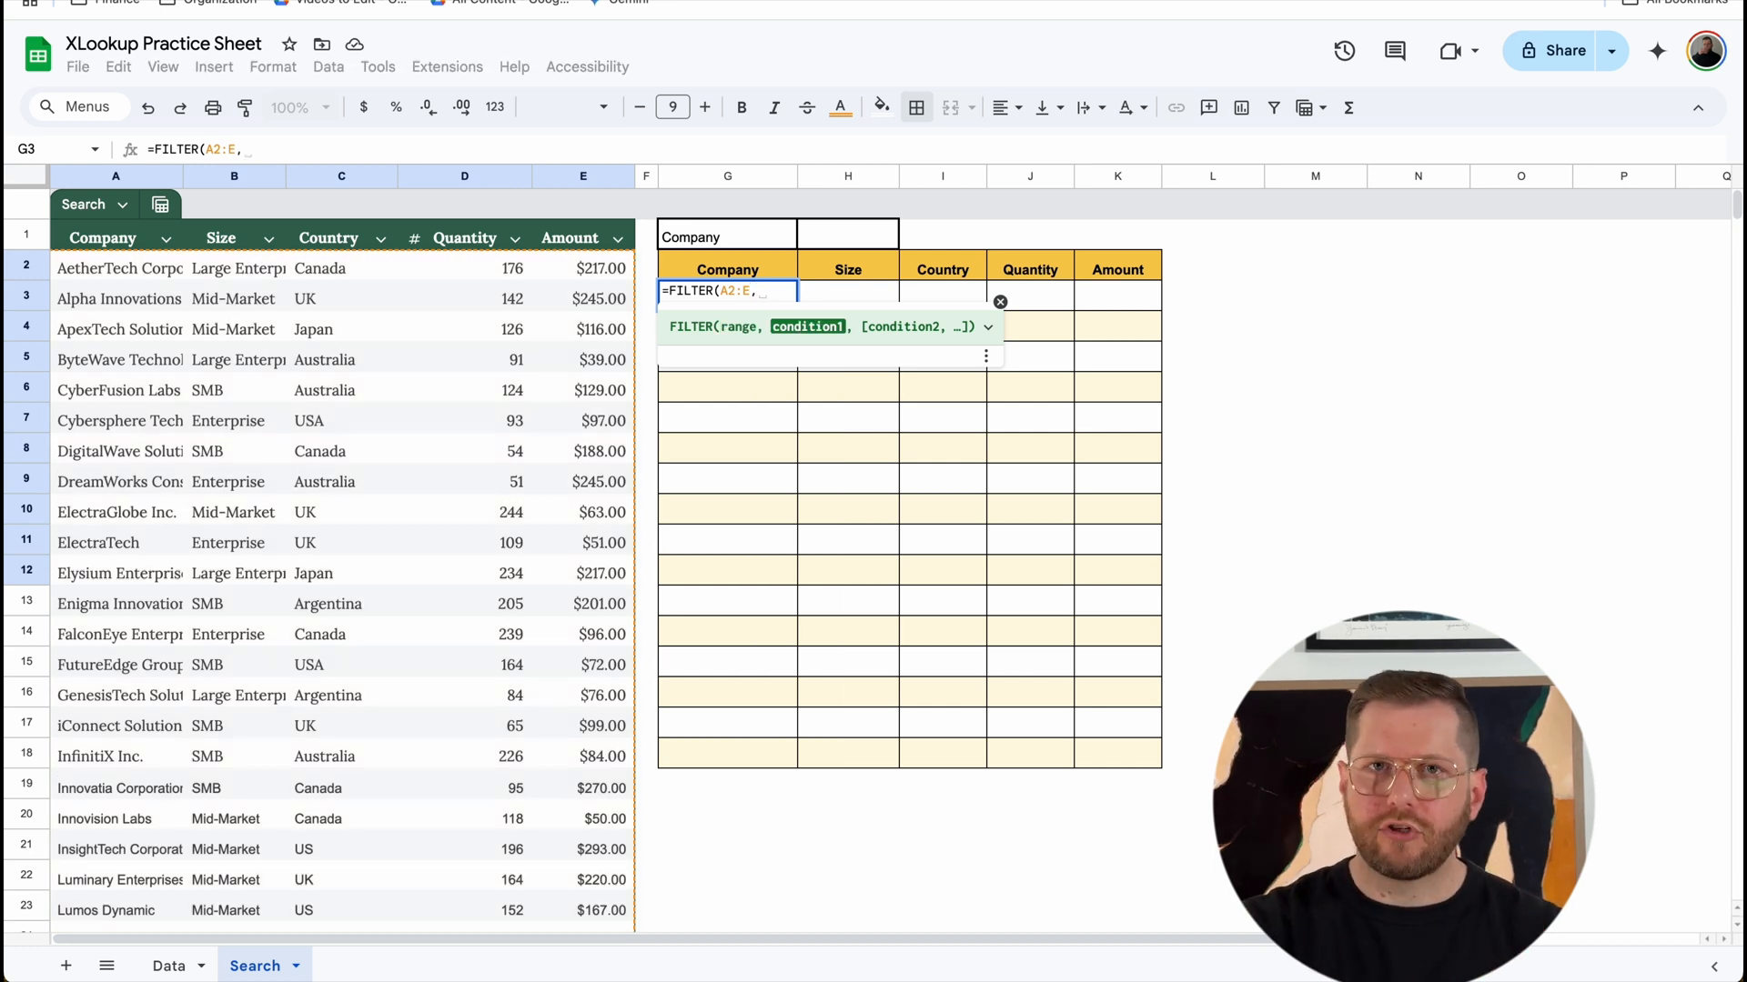
text(SEARCH()
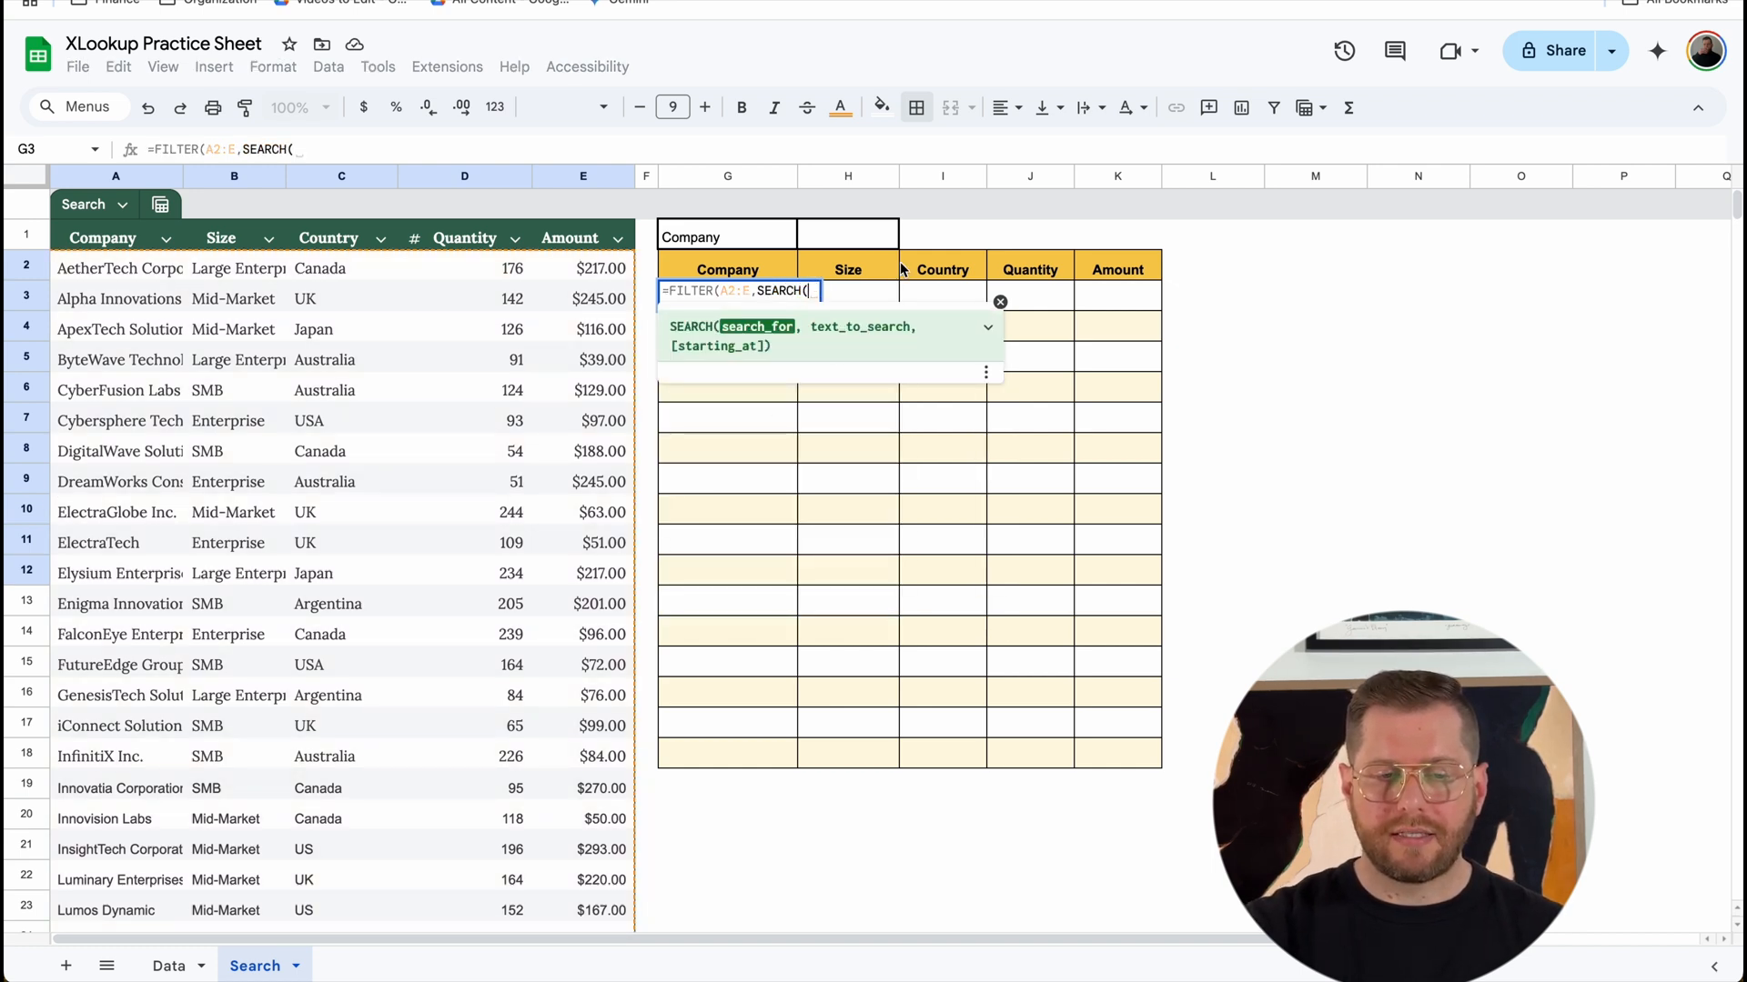
Step: Complete the FILTER formula with the condition SEARCH(H1,A2:A) so it matches the search term against company names
click(857, 246)
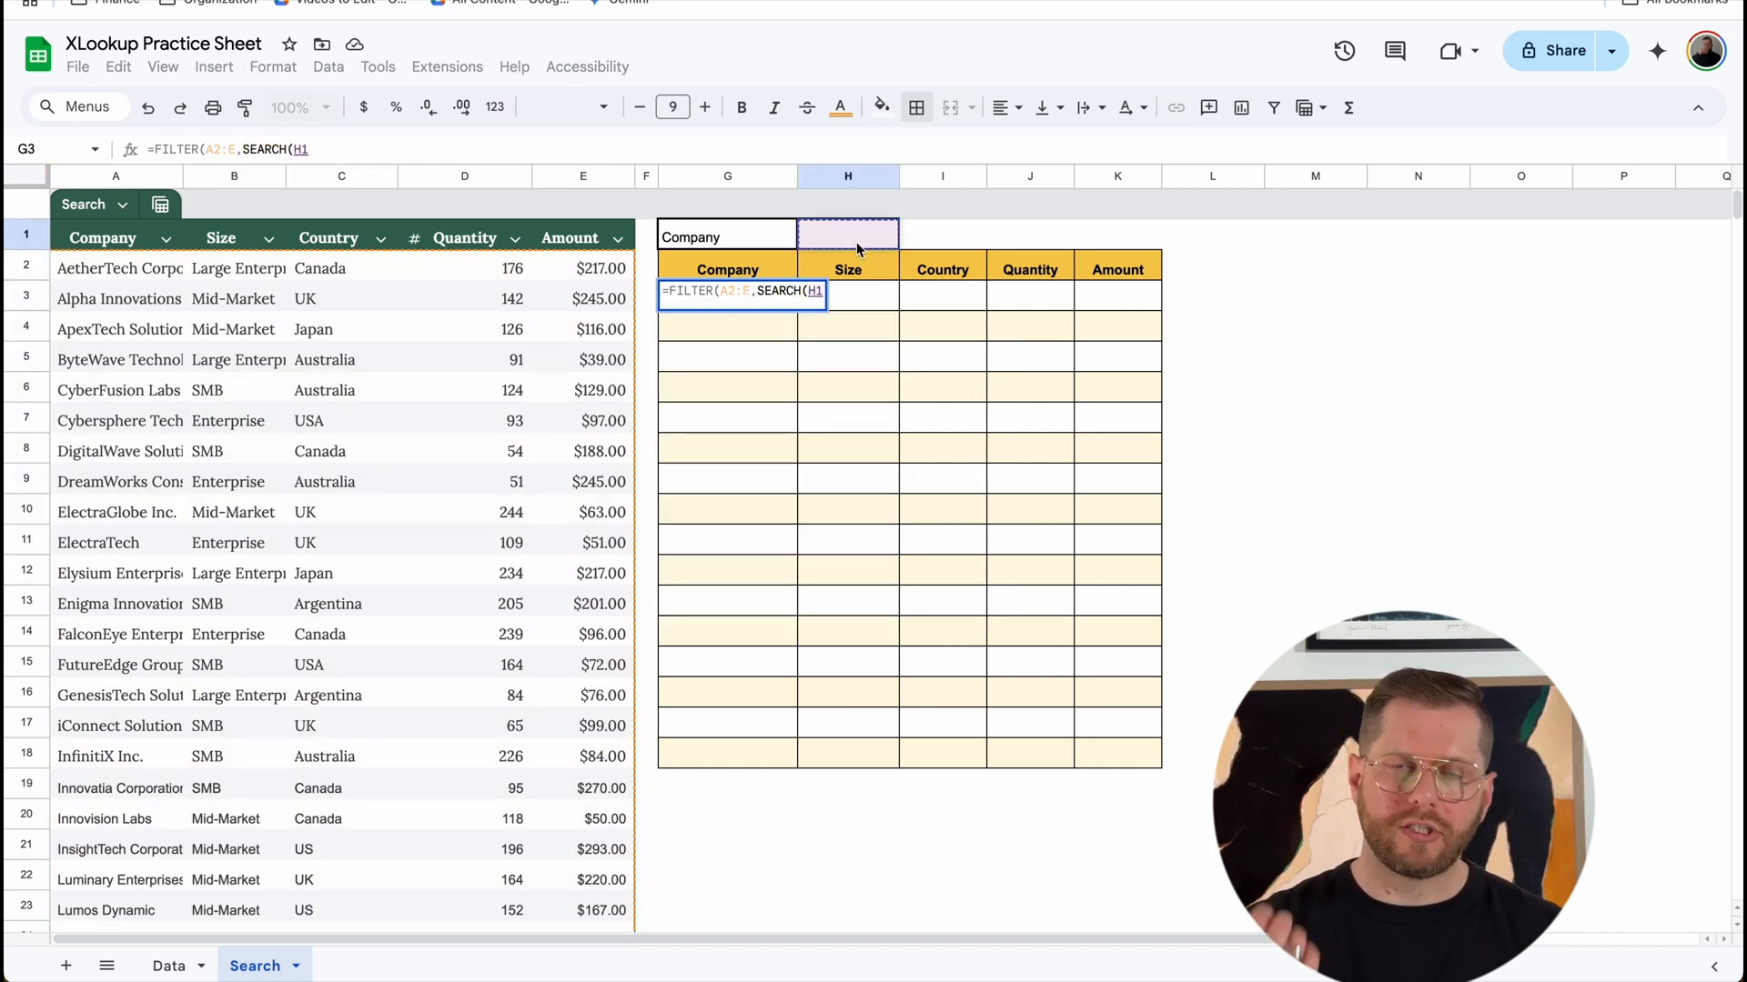
text(,)
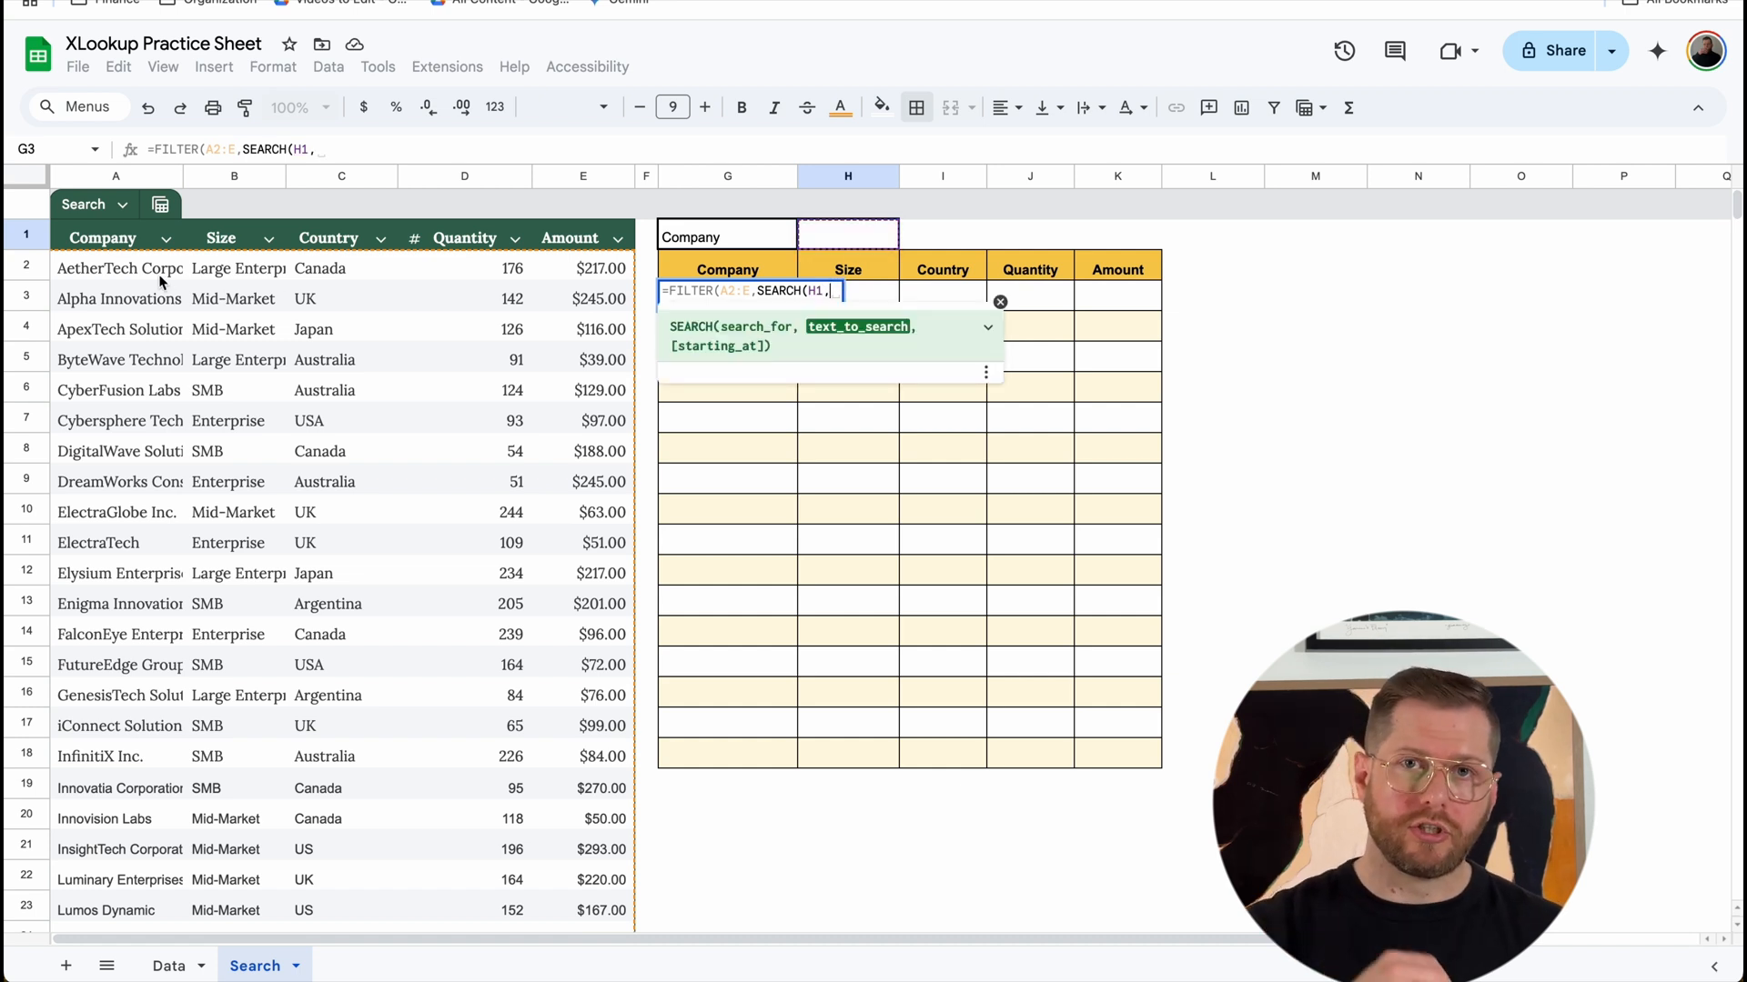
drag(159, 275, 154, 358)
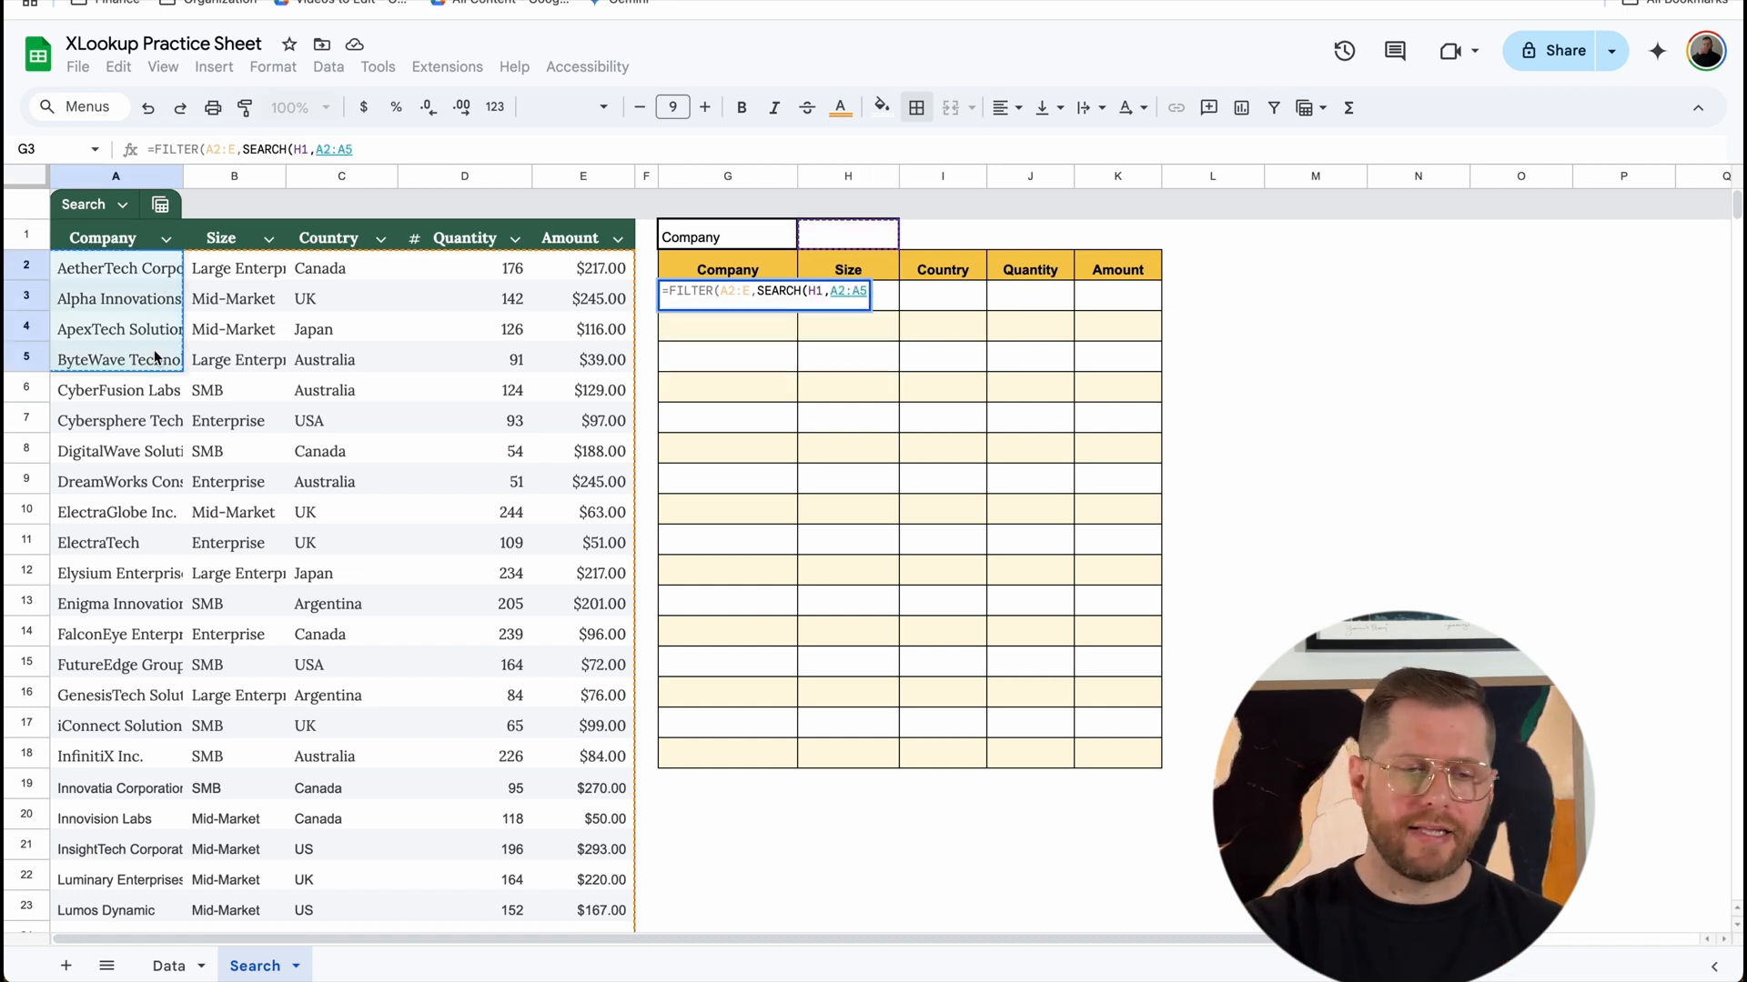
key(BackSpace)
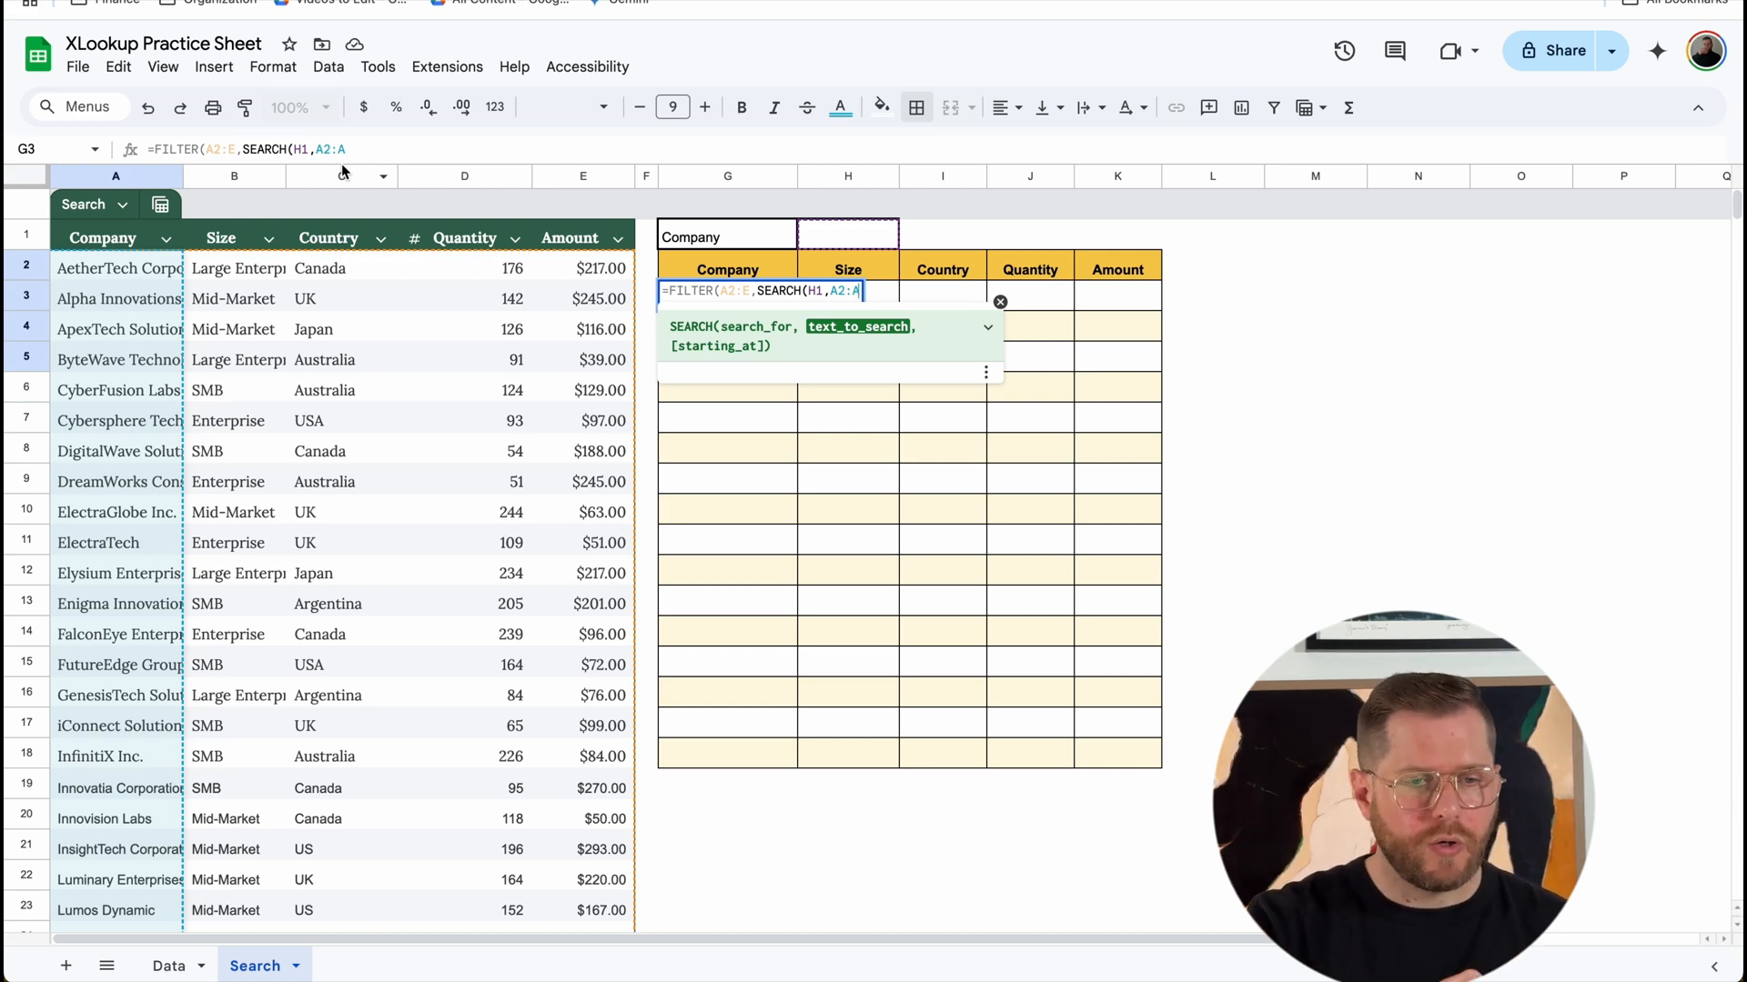
key(Return)
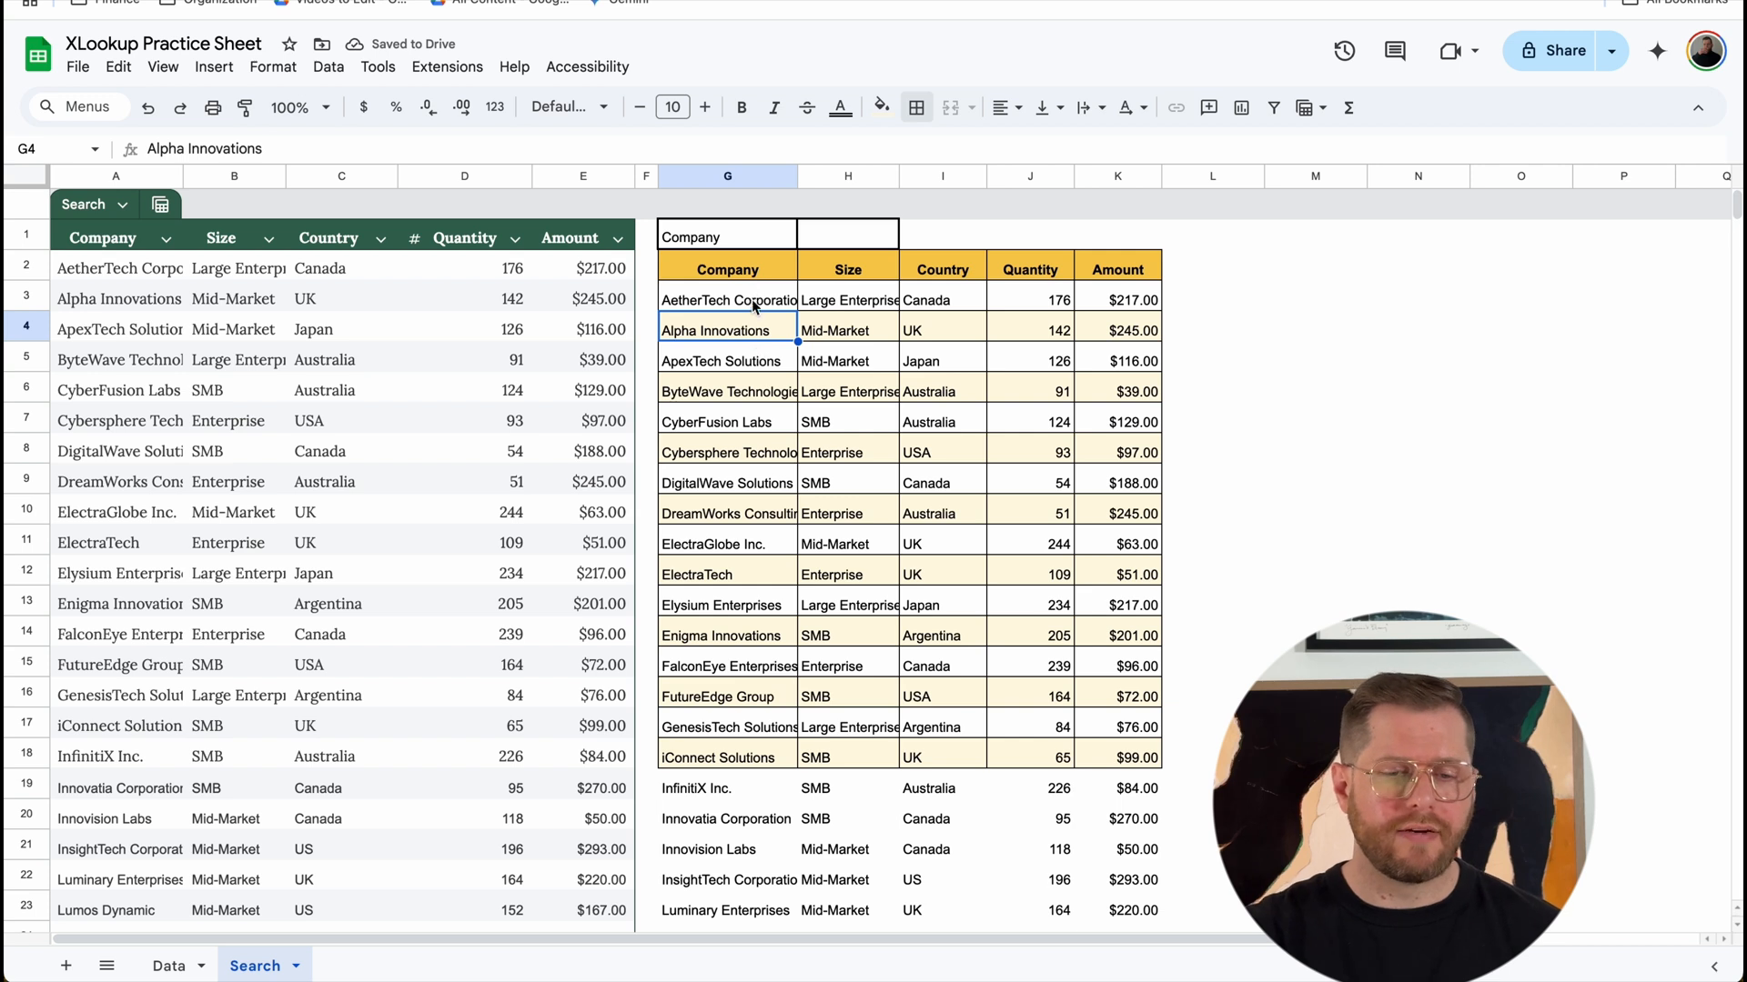
Step: Try the partial search term "inn" in cell H1 and clear the cell again
click(903, 227)
click(872, 235)
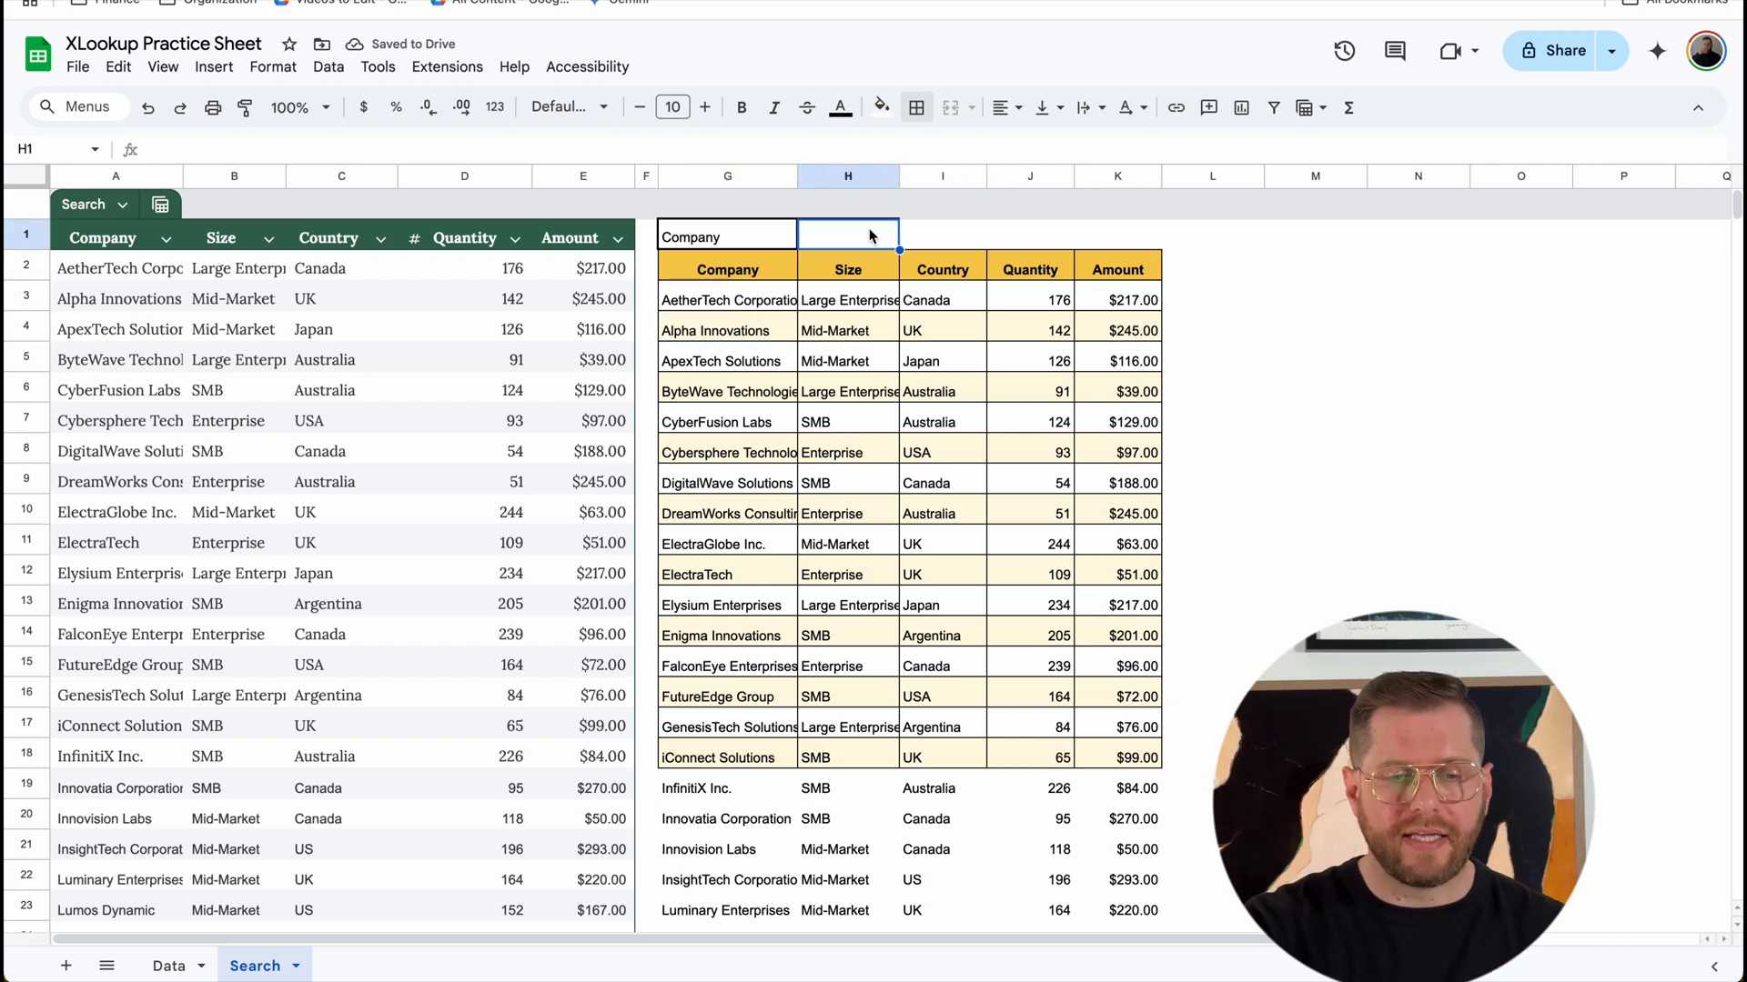
text(inn)
key(Return)
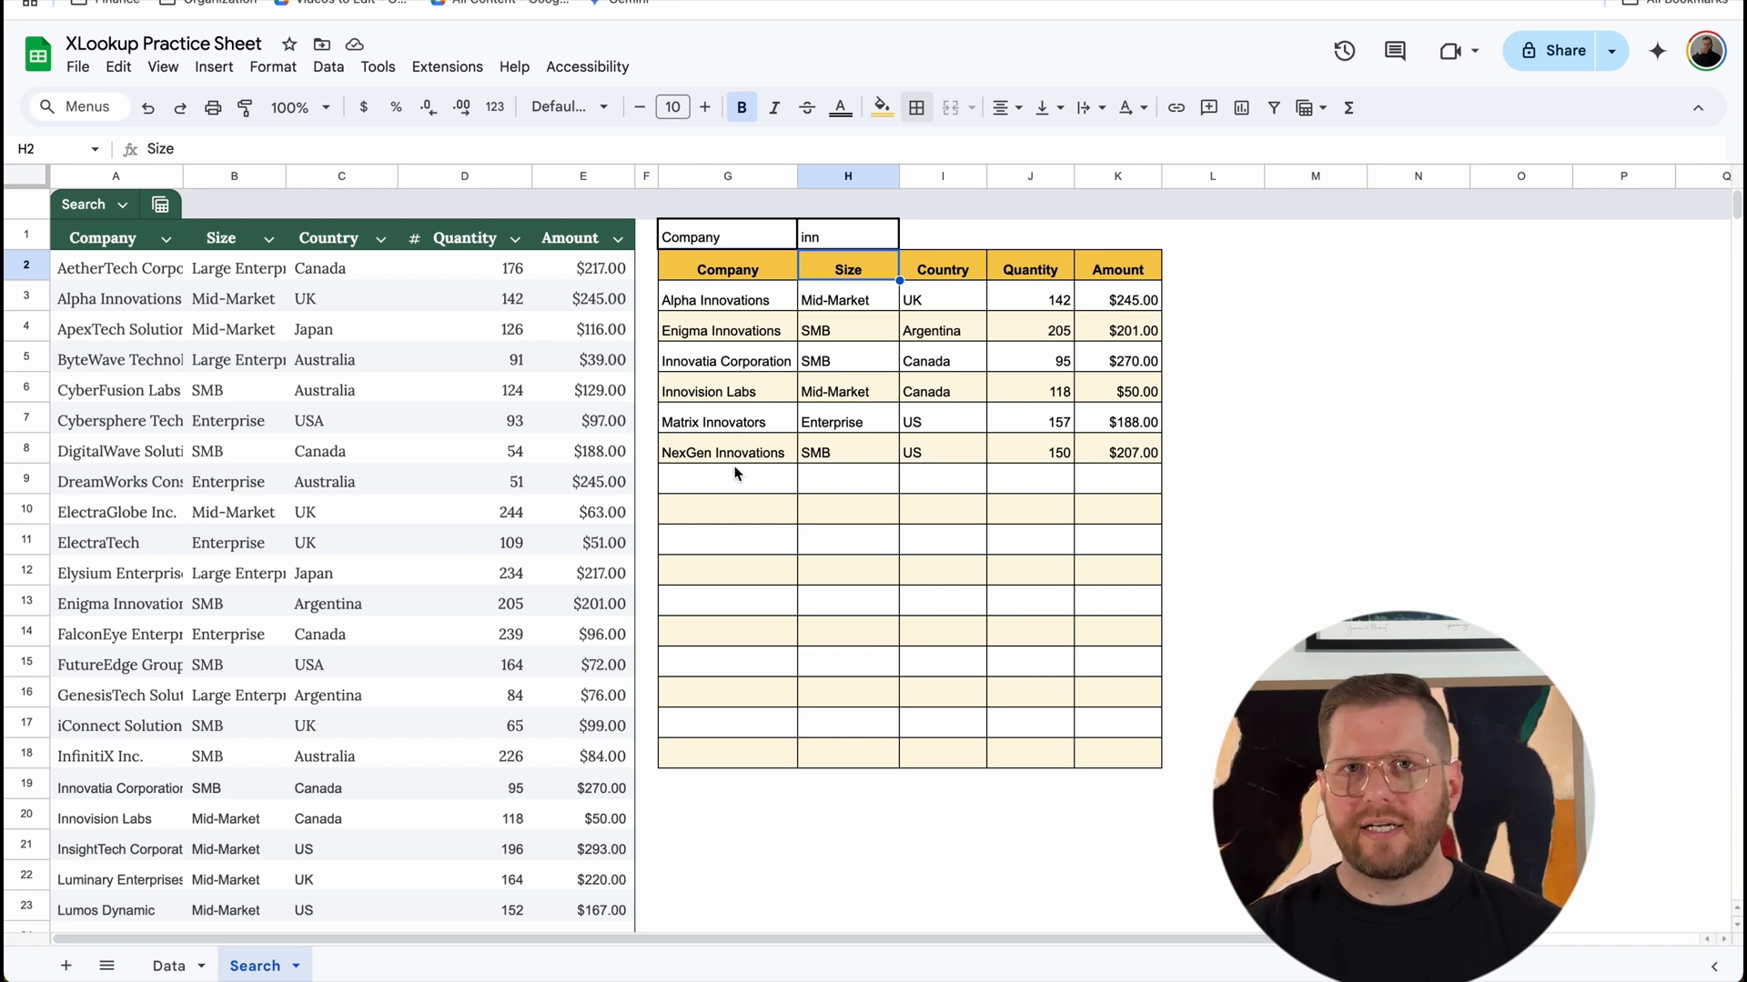
click(853, 239)
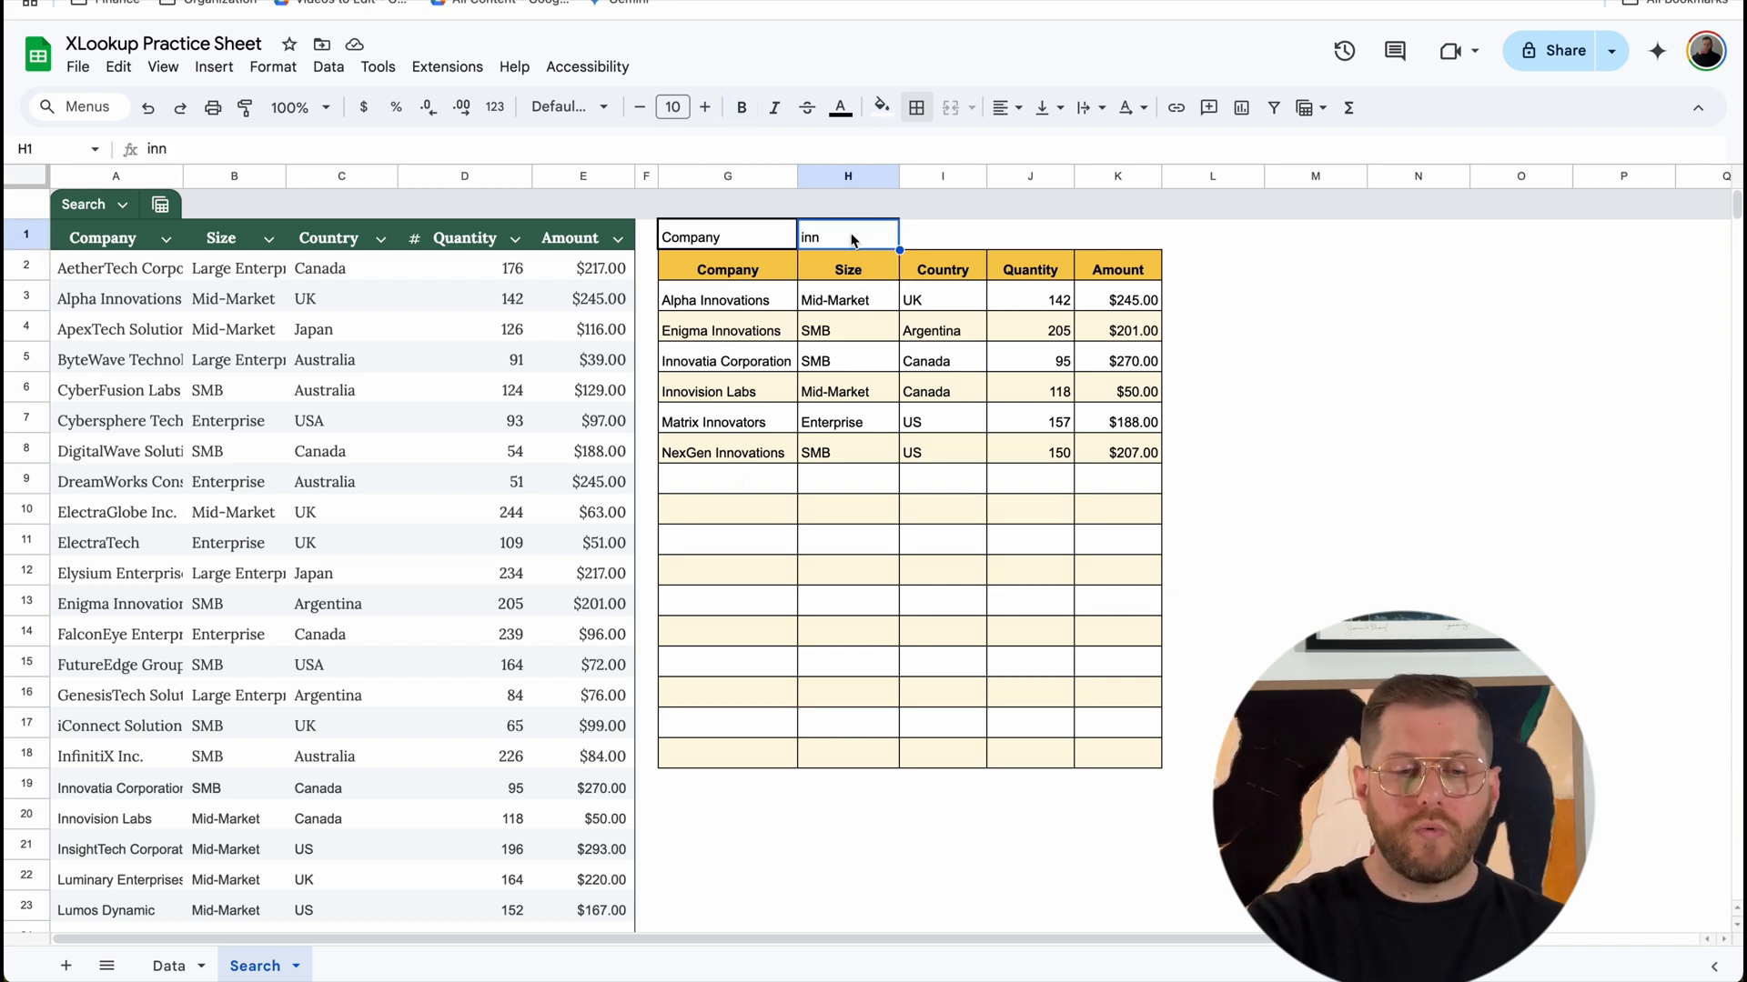
key(Delete)
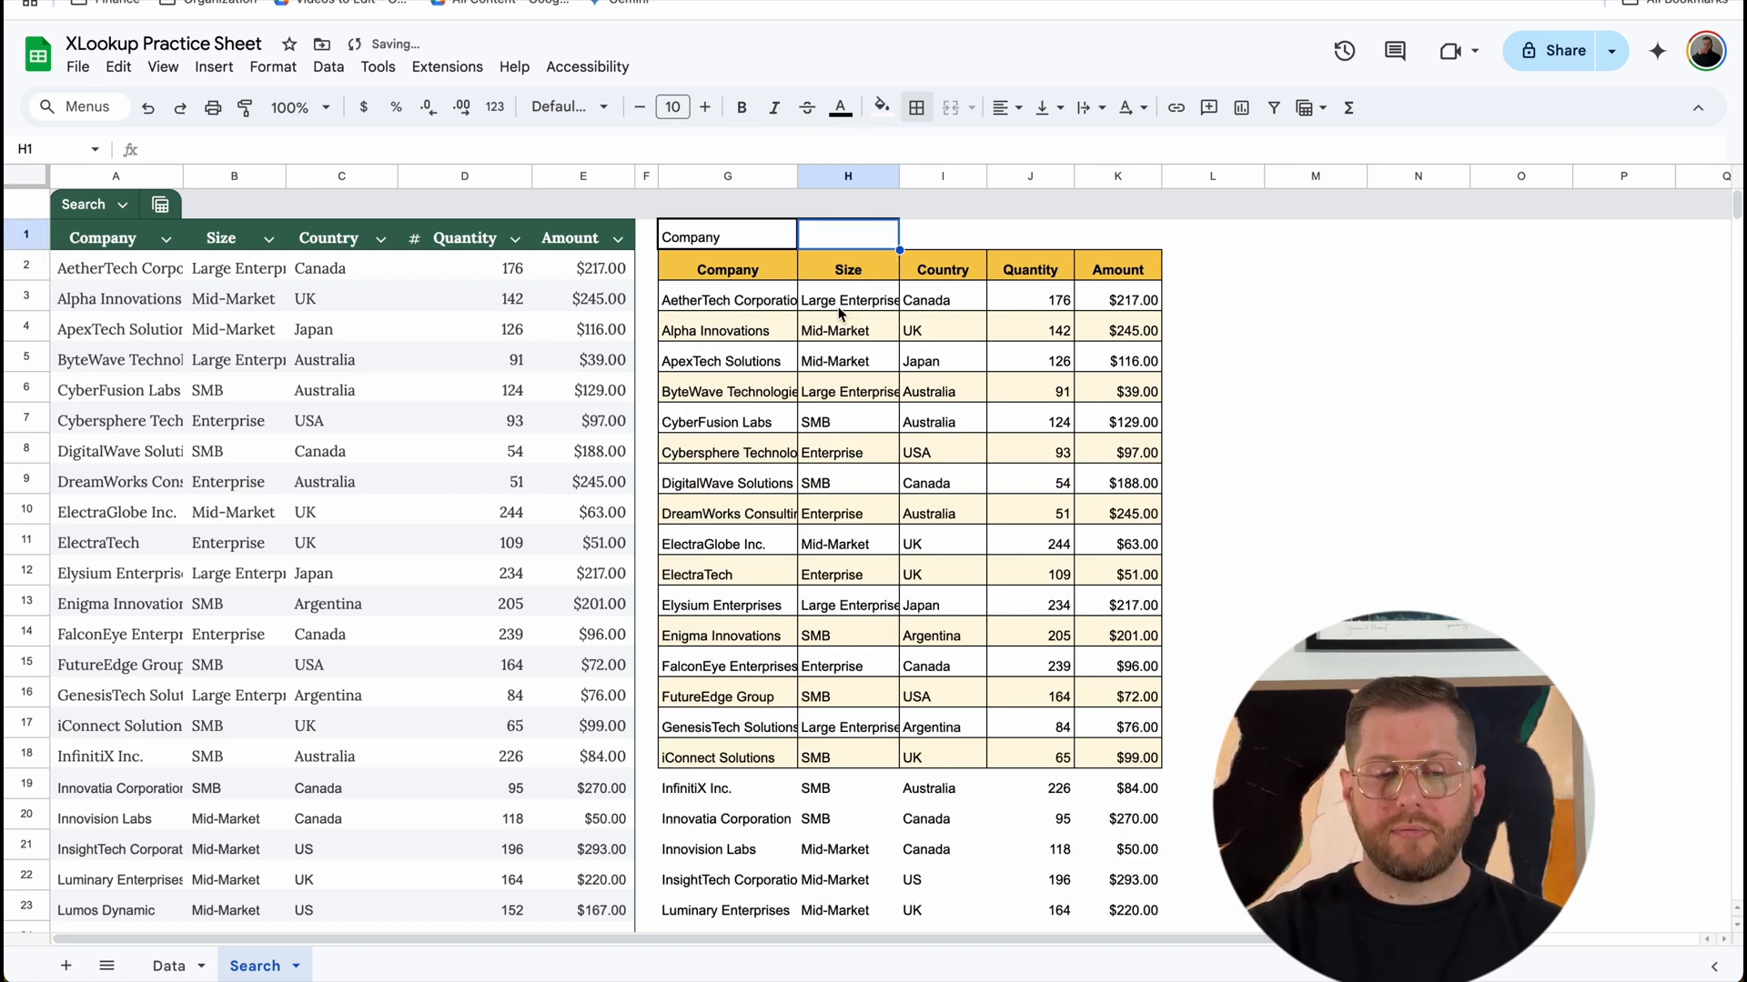
Step: Wrap the FILTER formula in G3 in IF(ISBLANK(H1),, …) so an empty search cell returns nothing
click(759, 301)
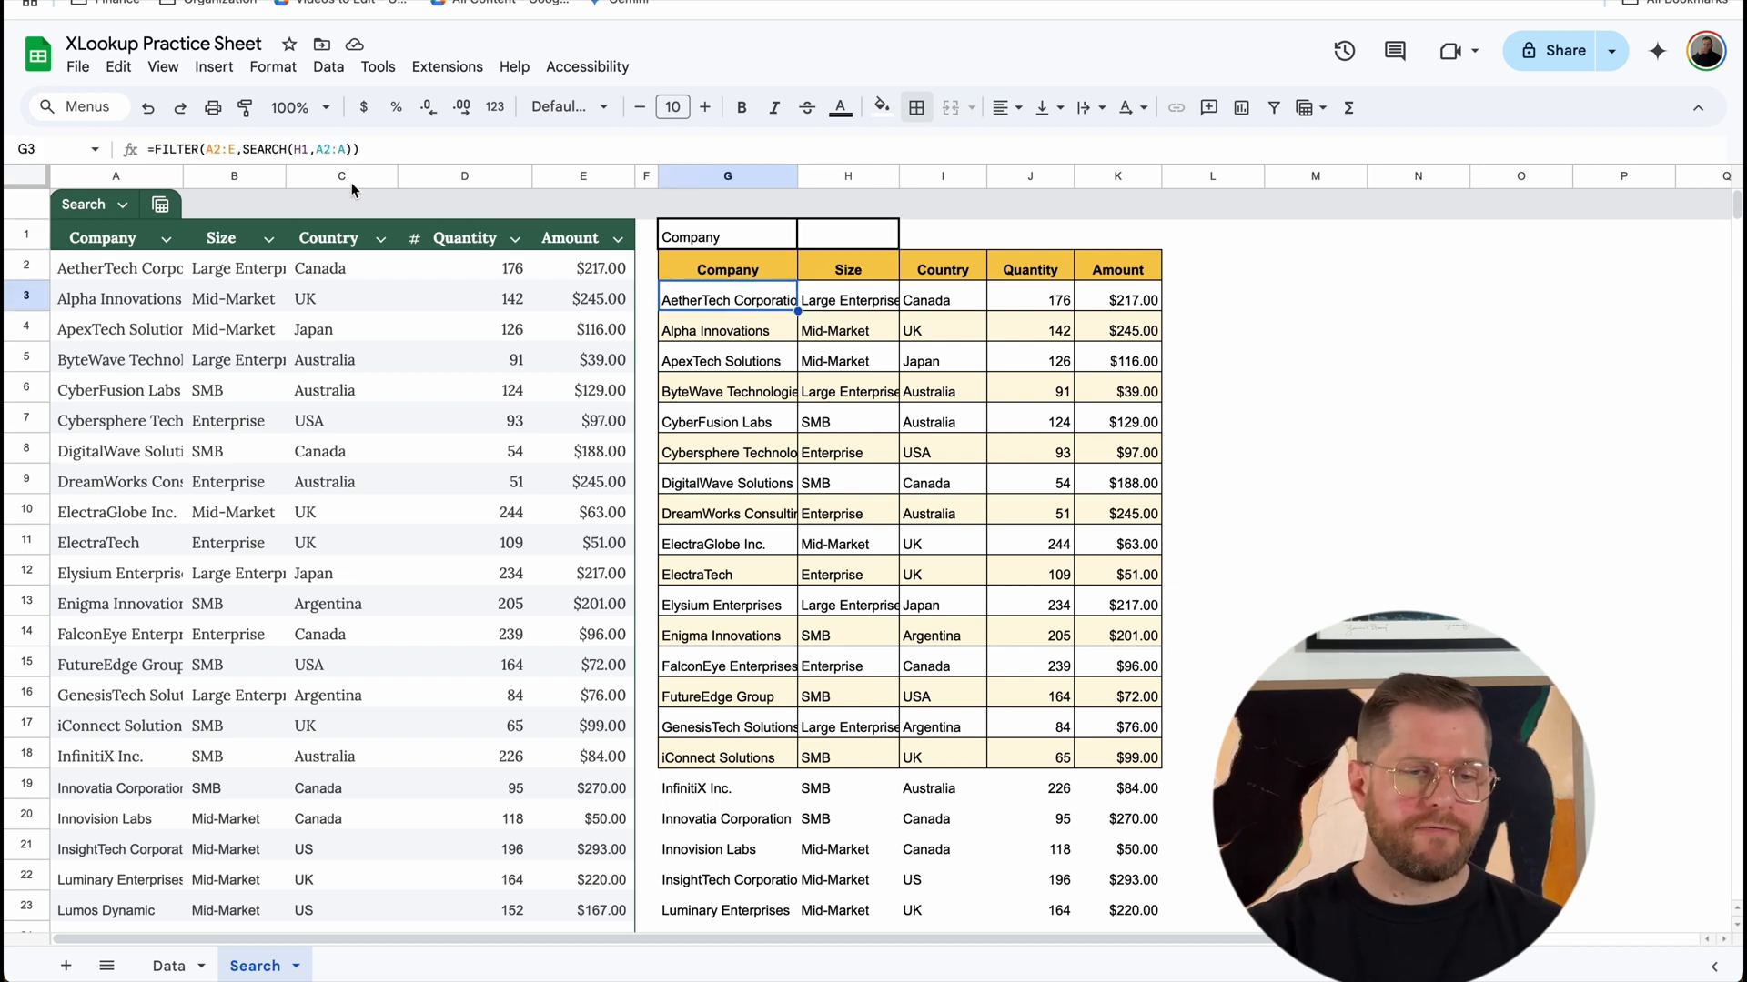
click(157, 146)
text(IF(ISBL)
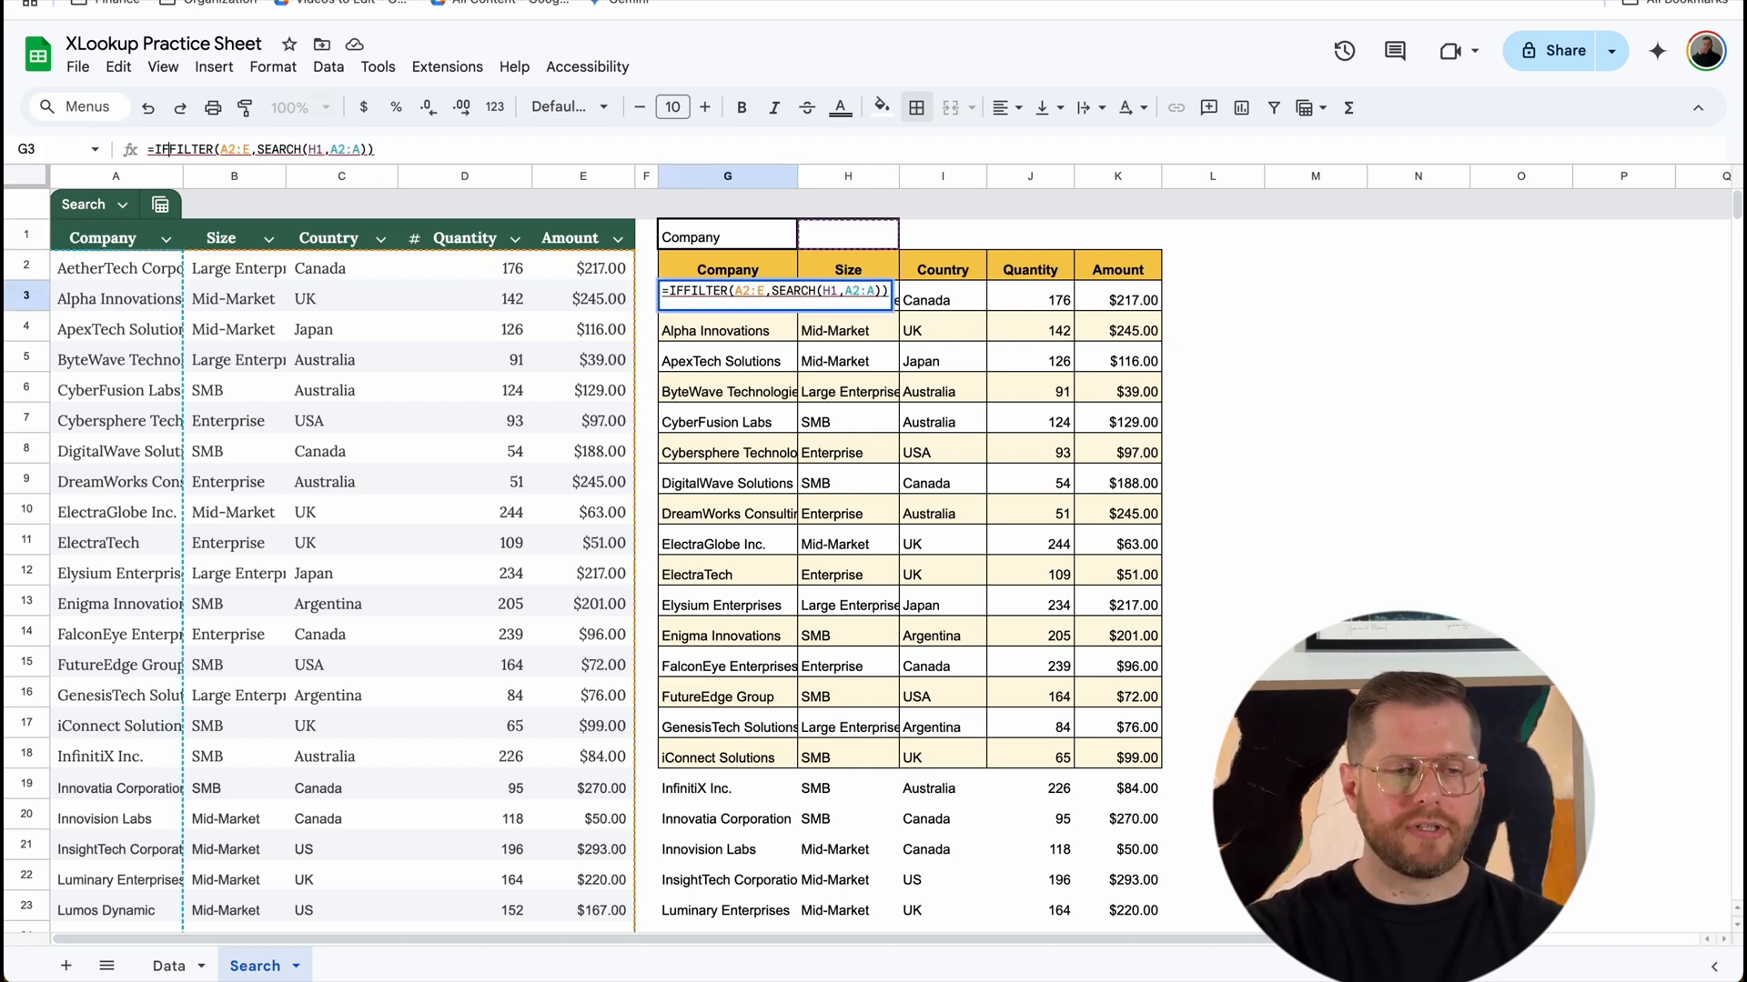
text(ANK()
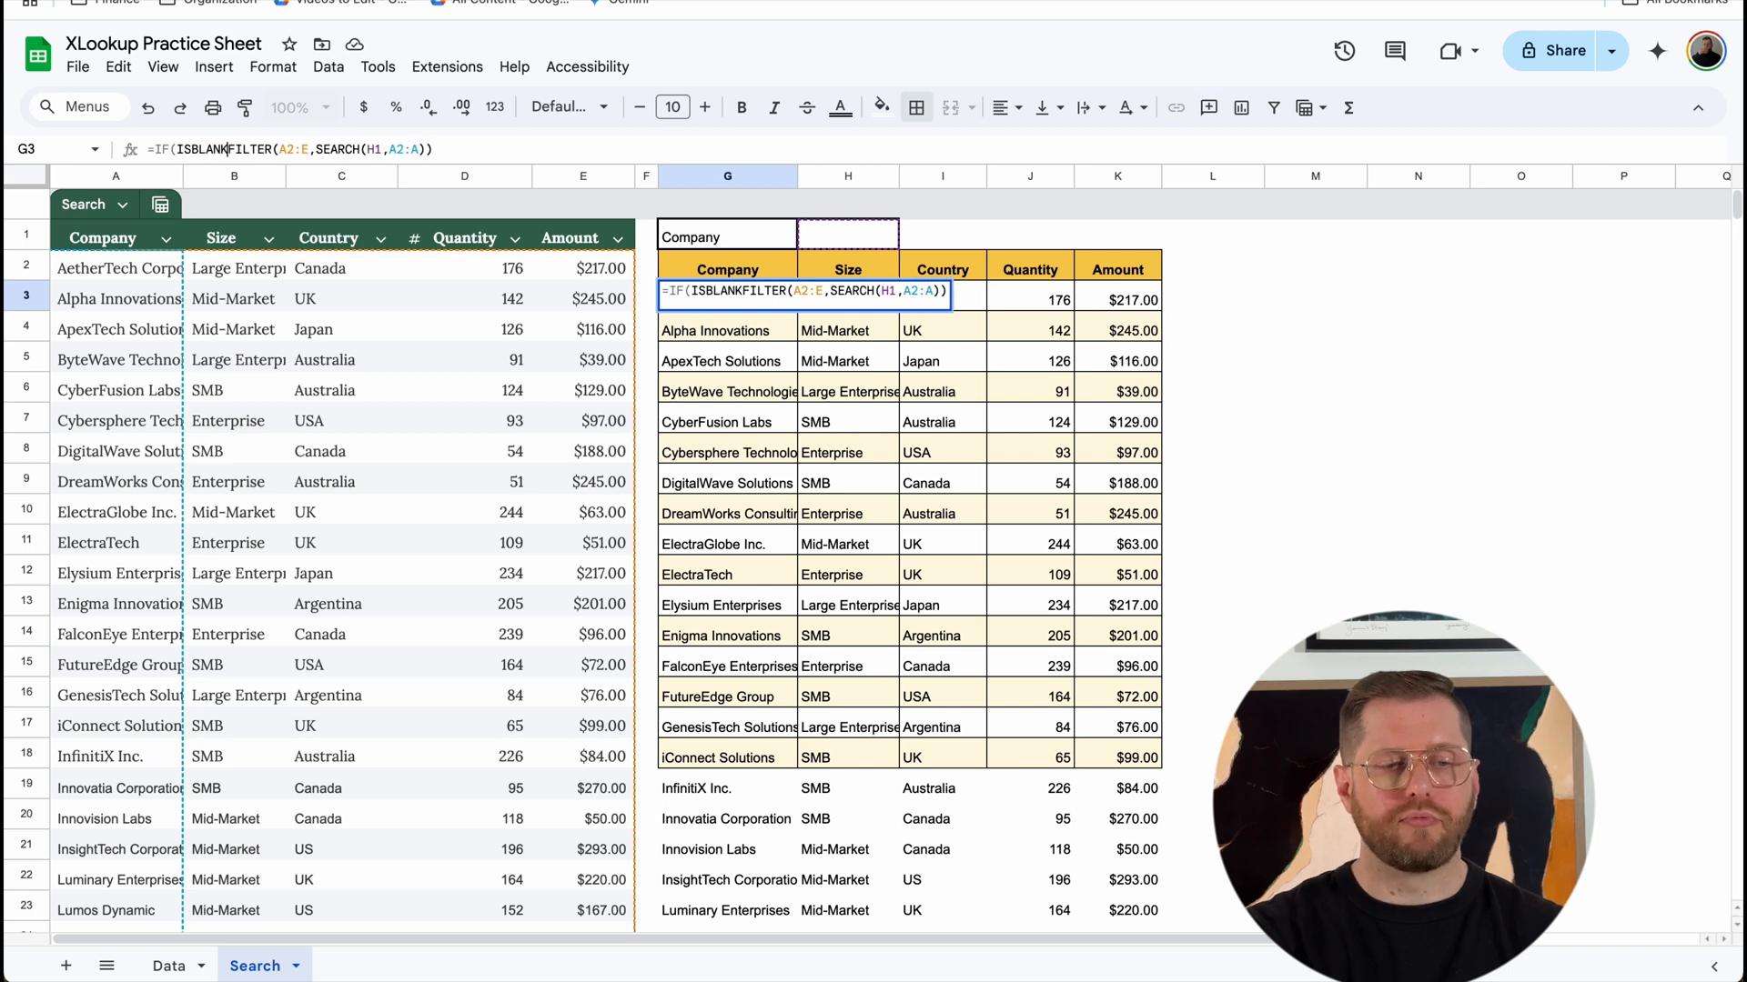
text(H1)
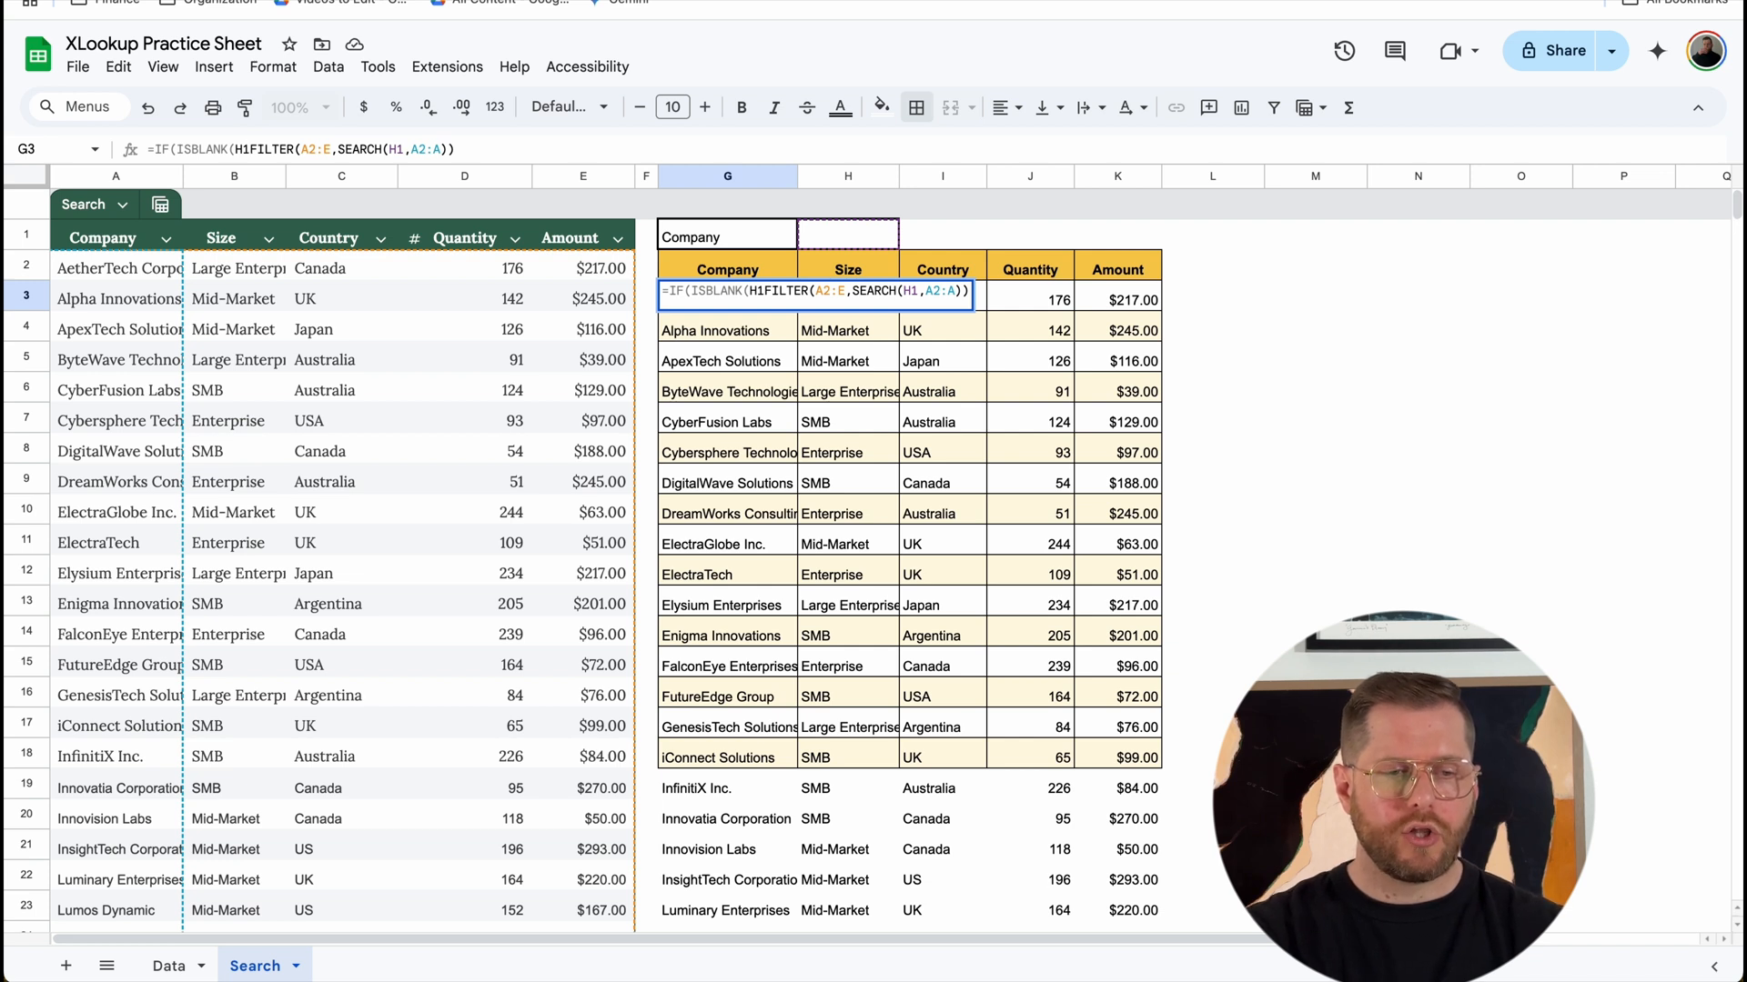
text(),)
text(,"",)
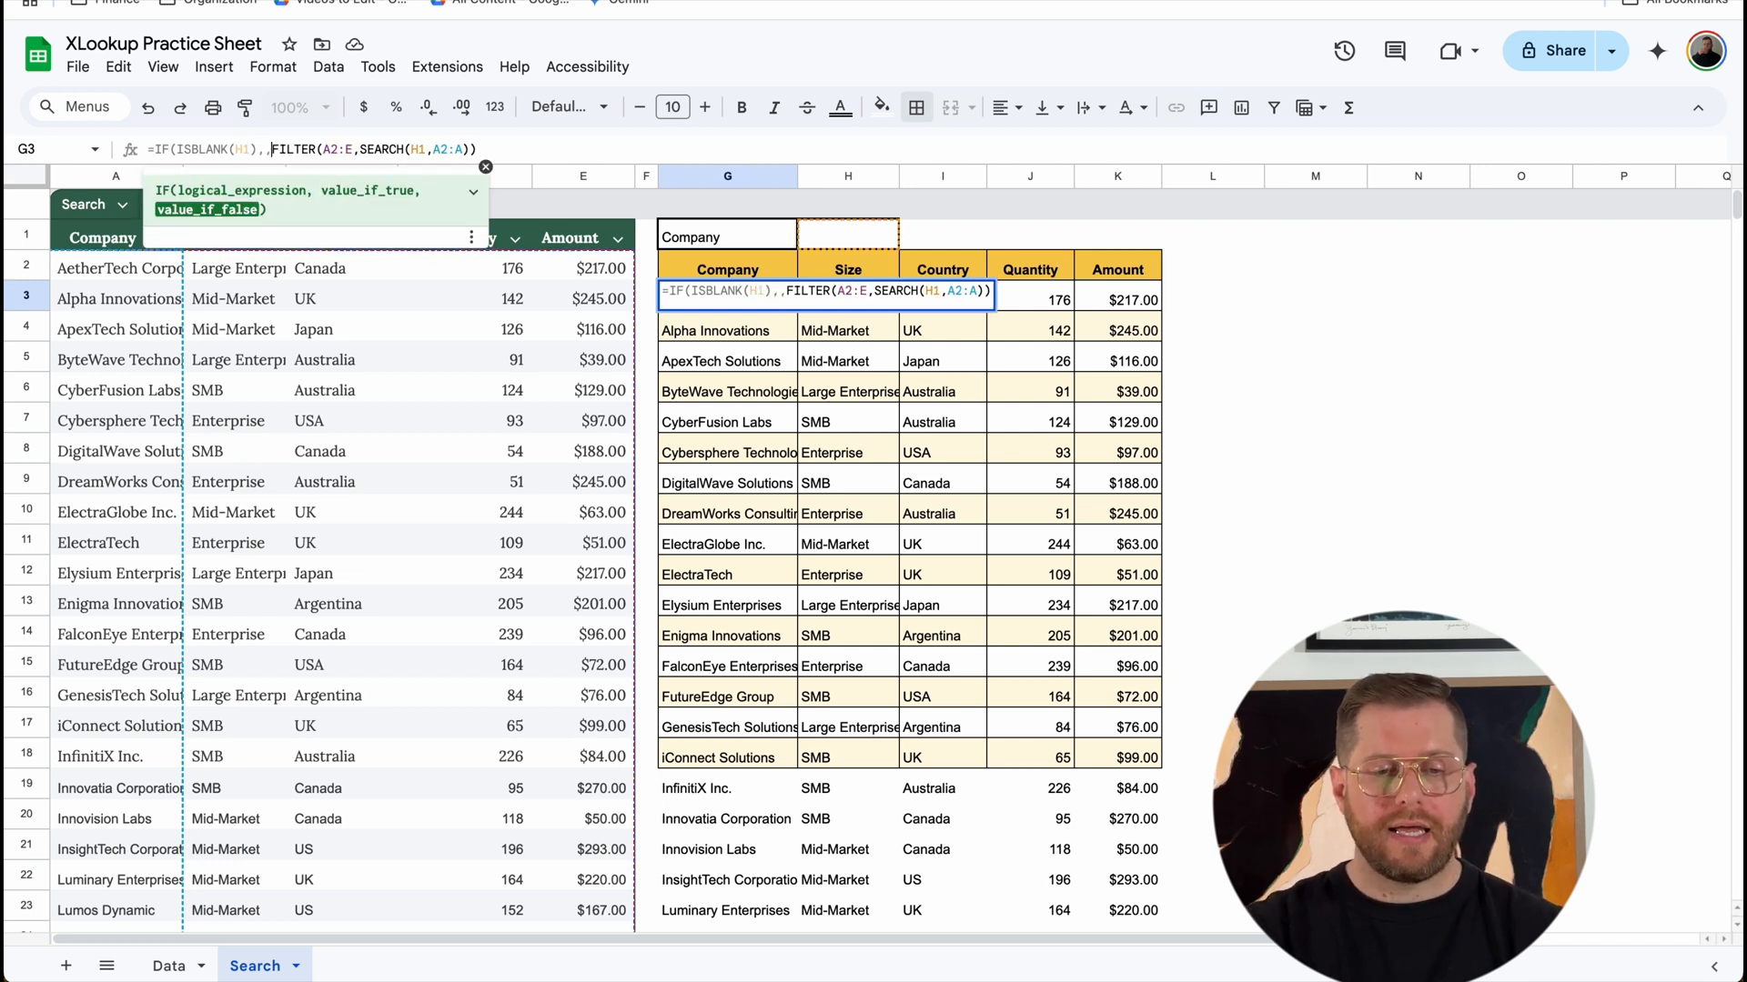
key(Return)
Step: Test the blank handling by entering "inn" in H1 and emptying the cell again
click(838, 233)
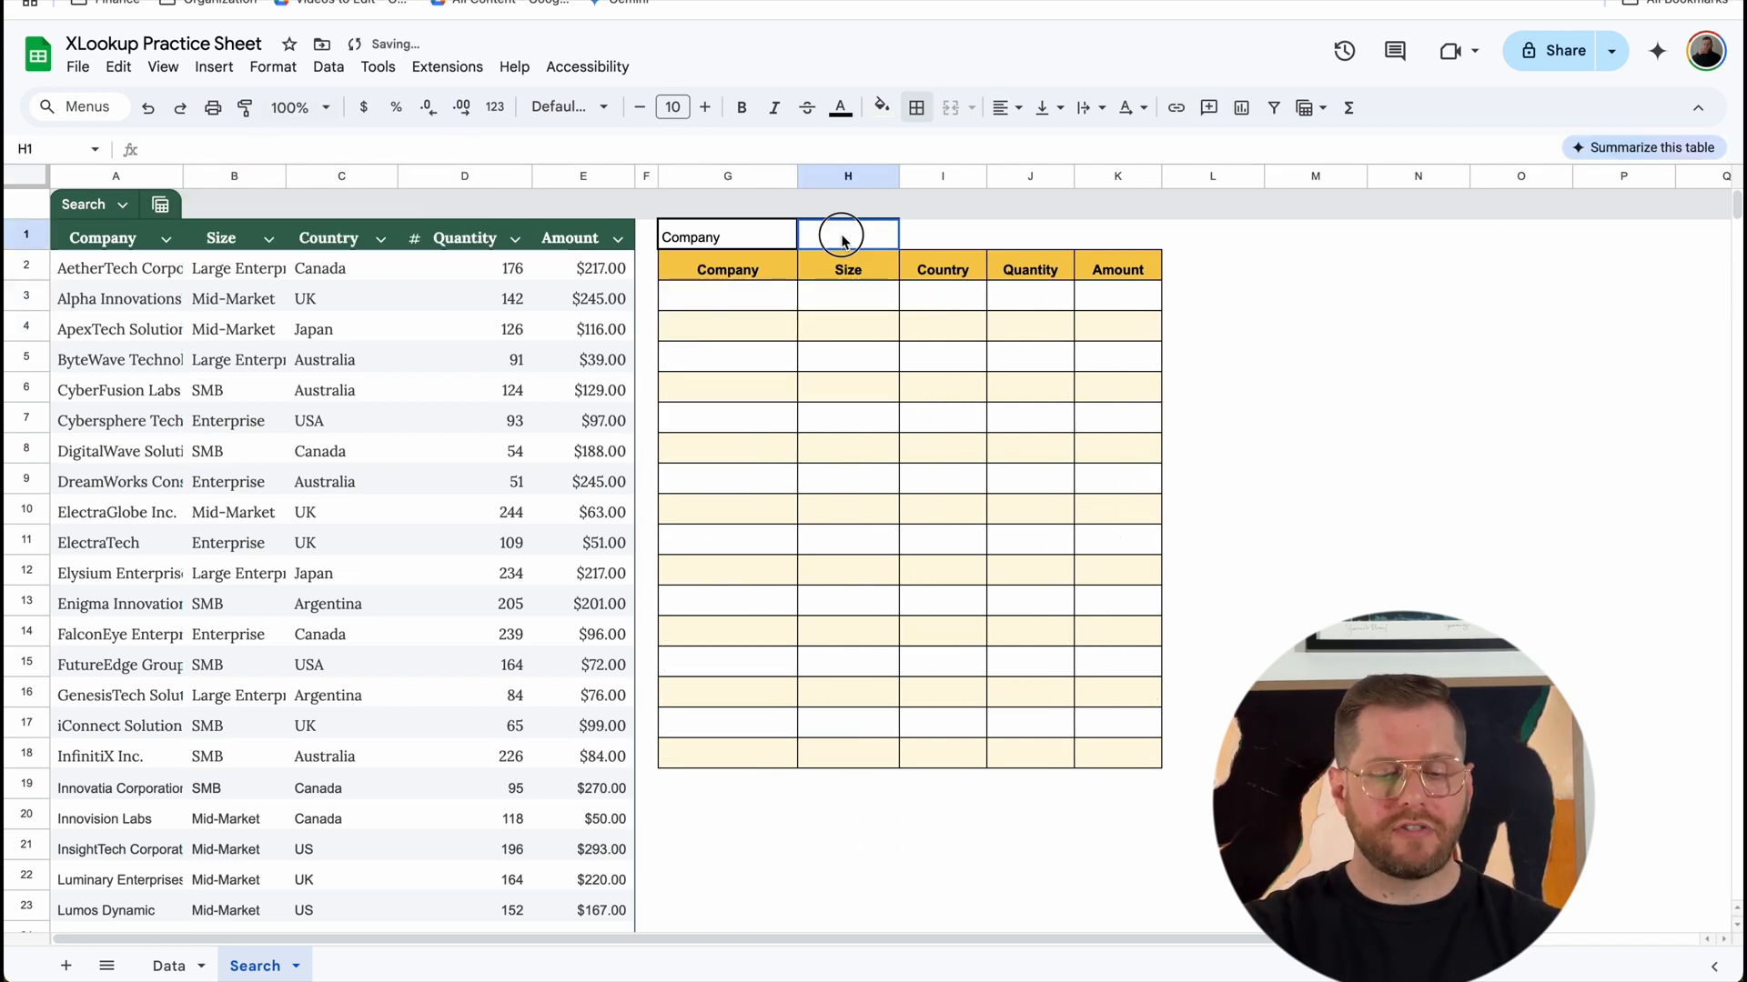
text(inn)
key(Return)
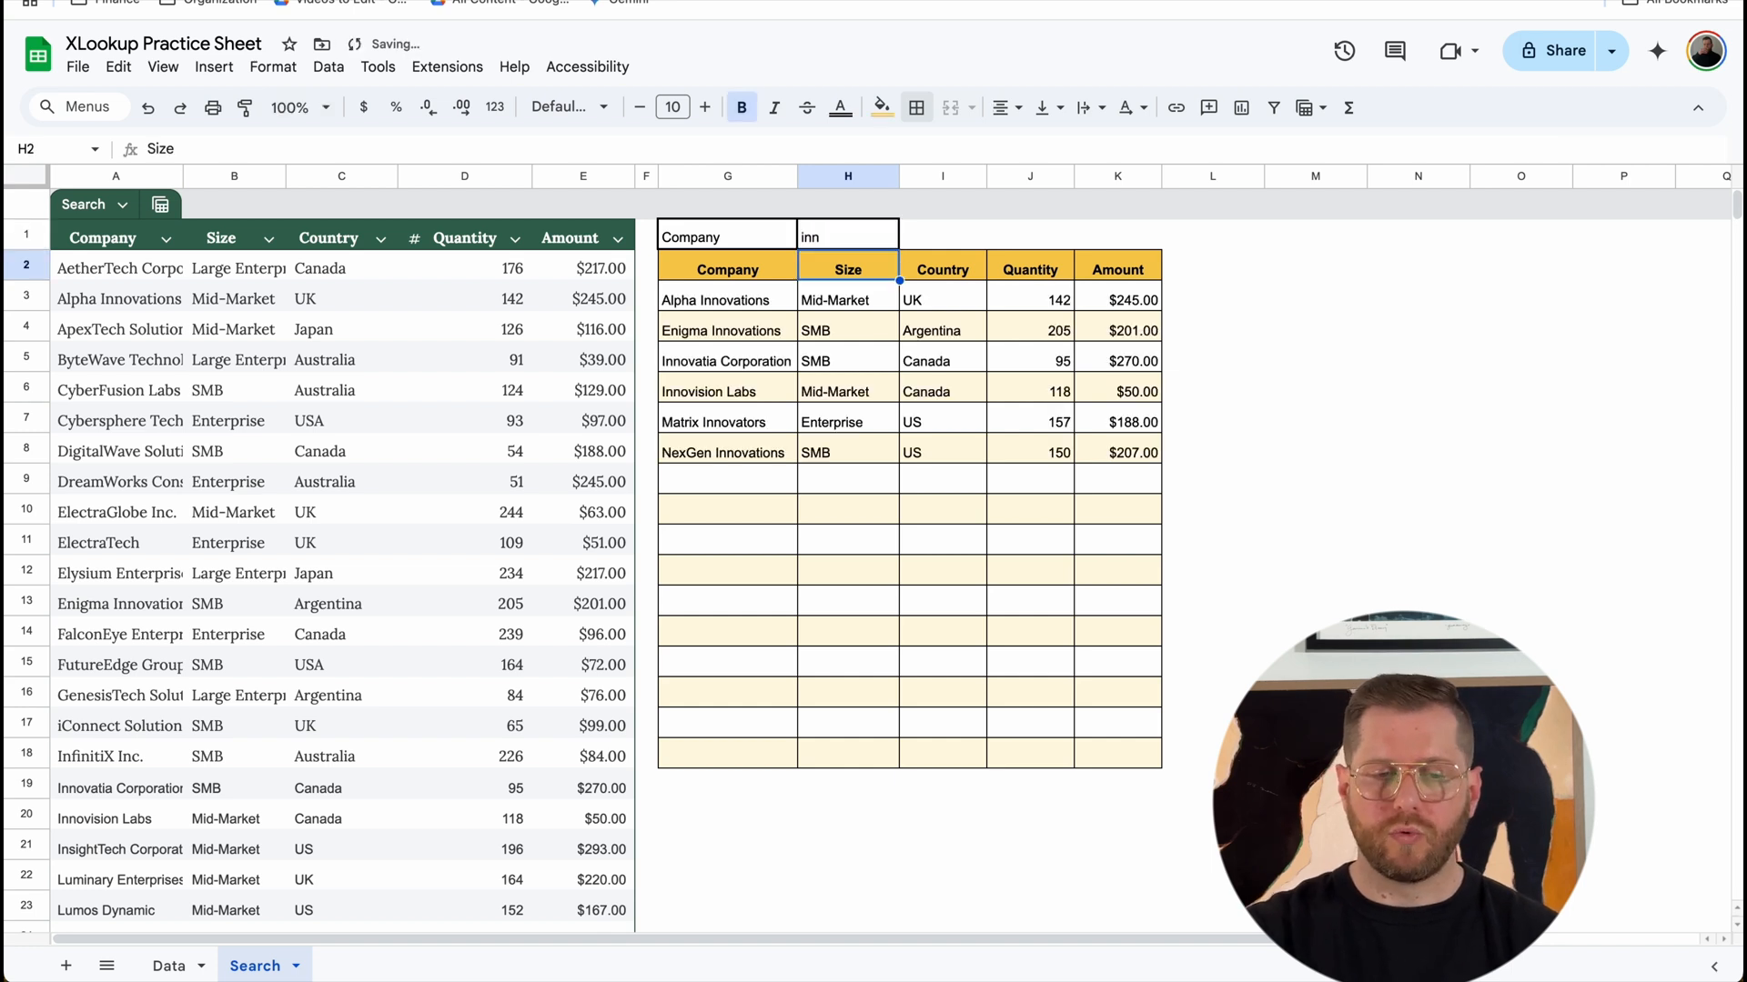
click(844, 238)
key(Delete)
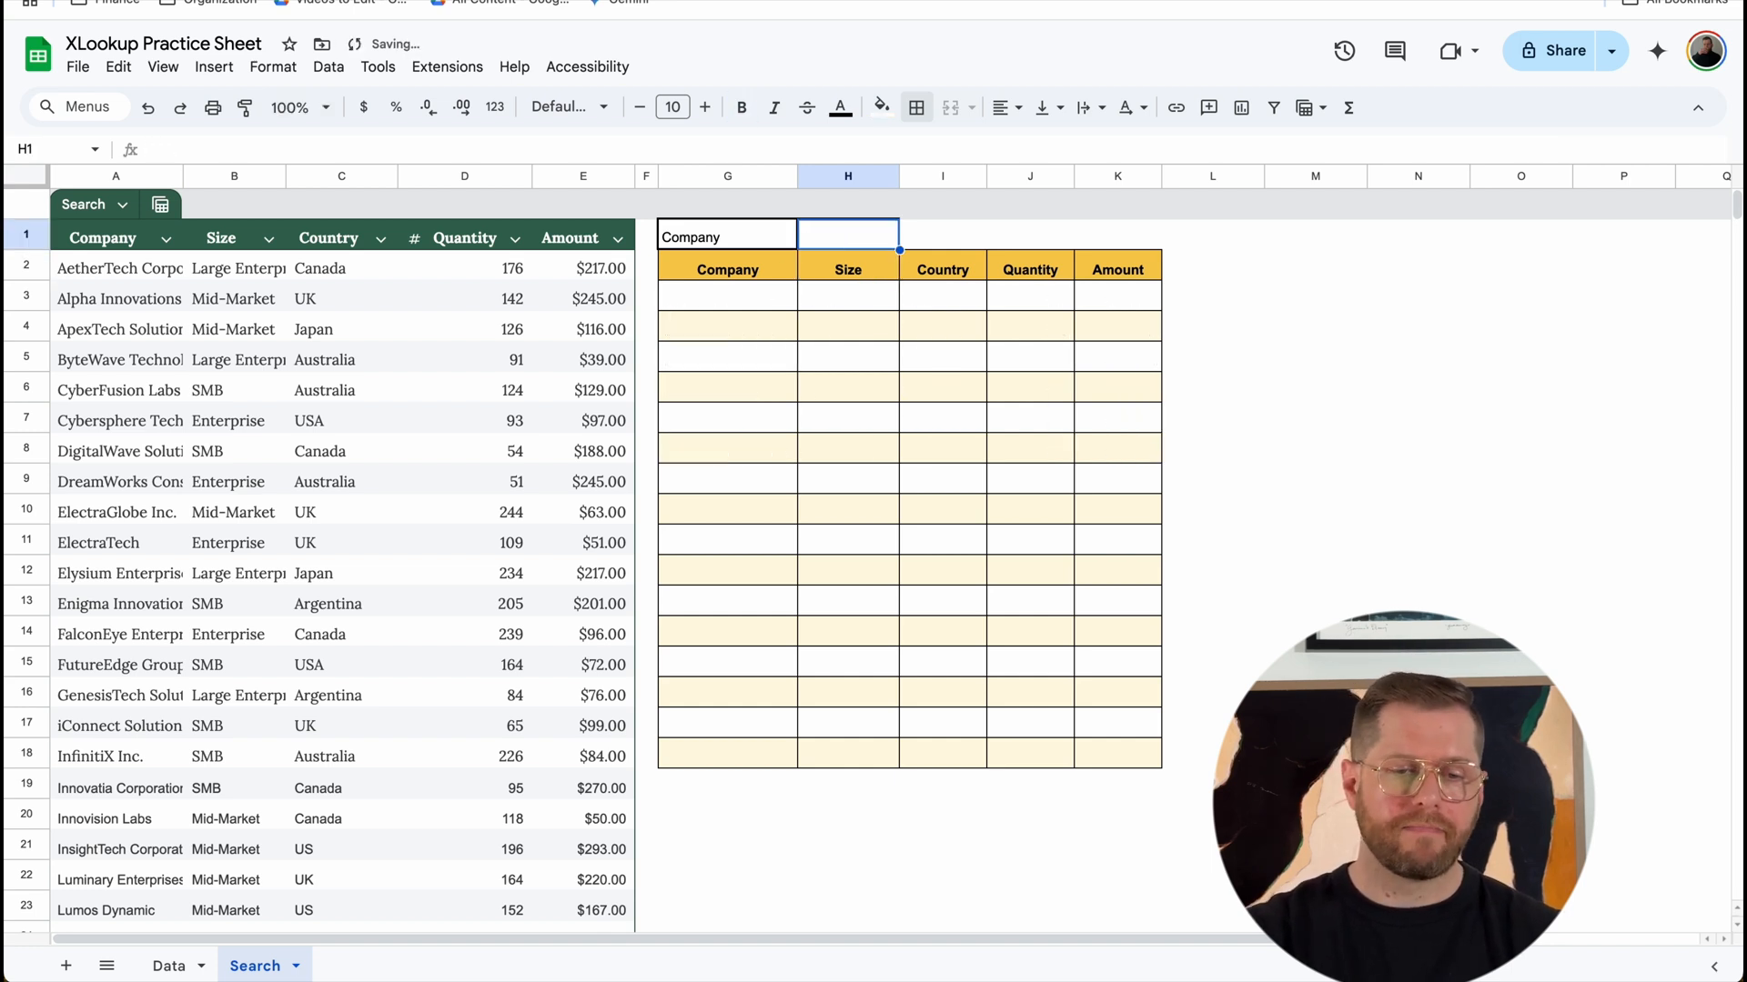
Step: Set the IF formula's value-if-true argument in G3 to "No search value"
click(782, 306)
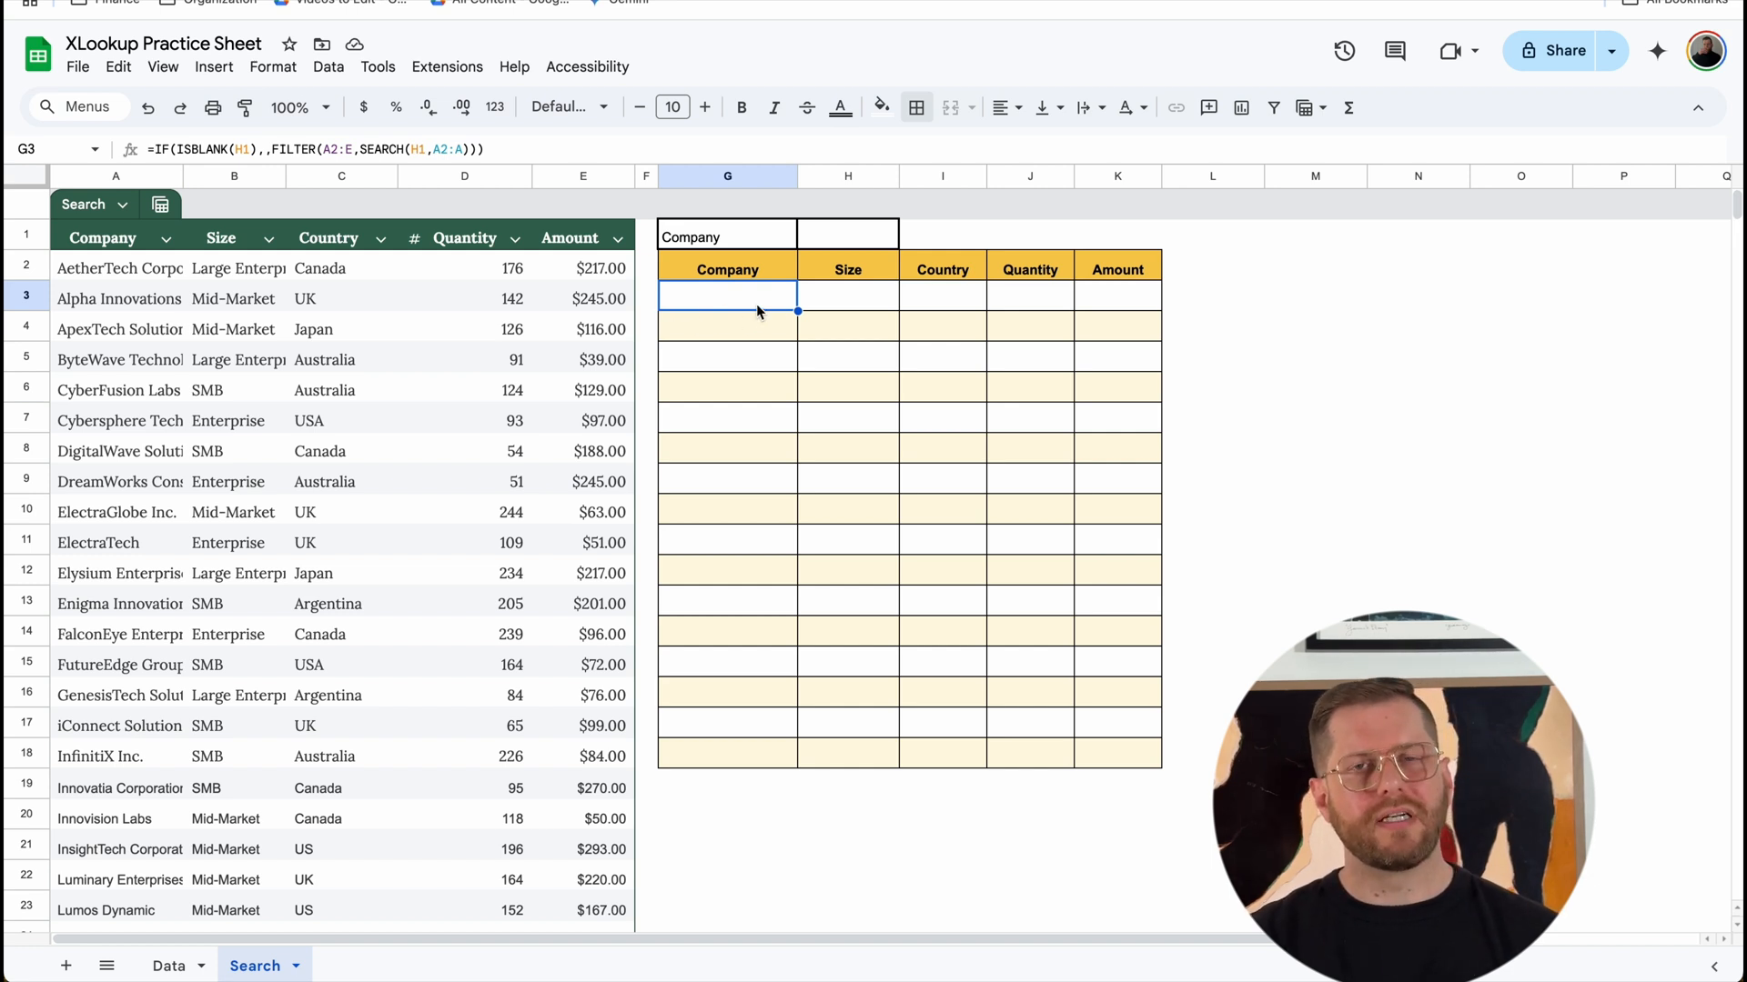
click(263, 150)
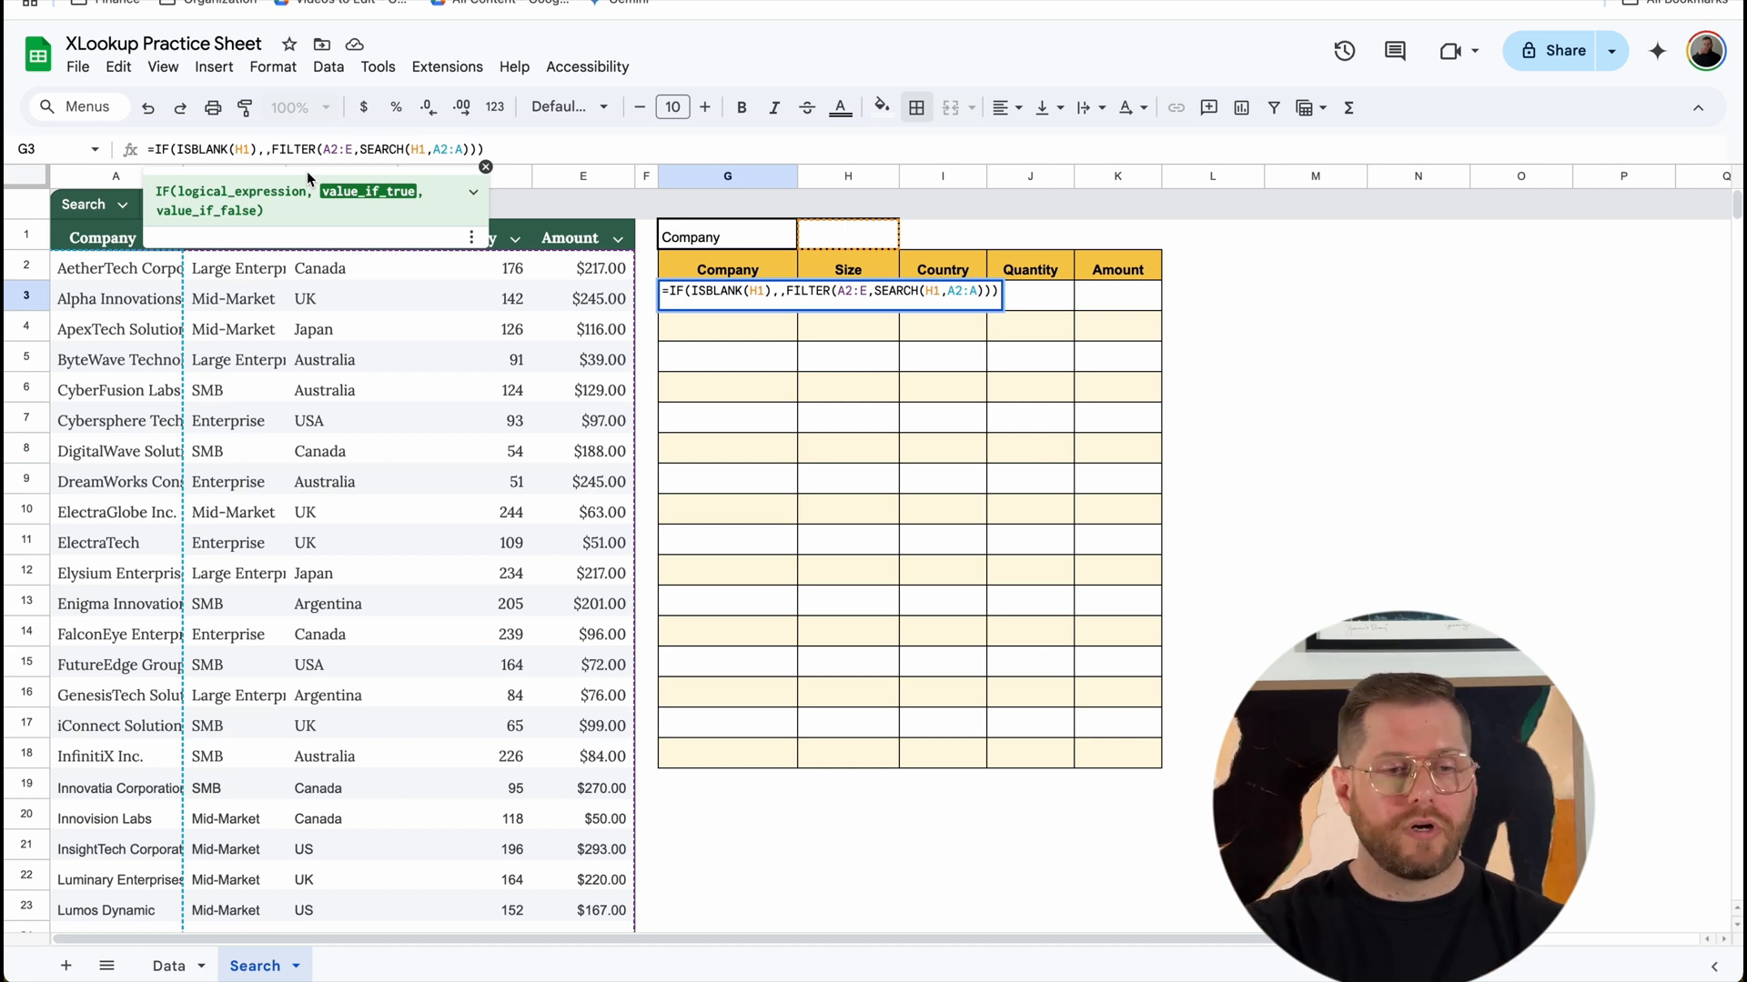
text("No se)
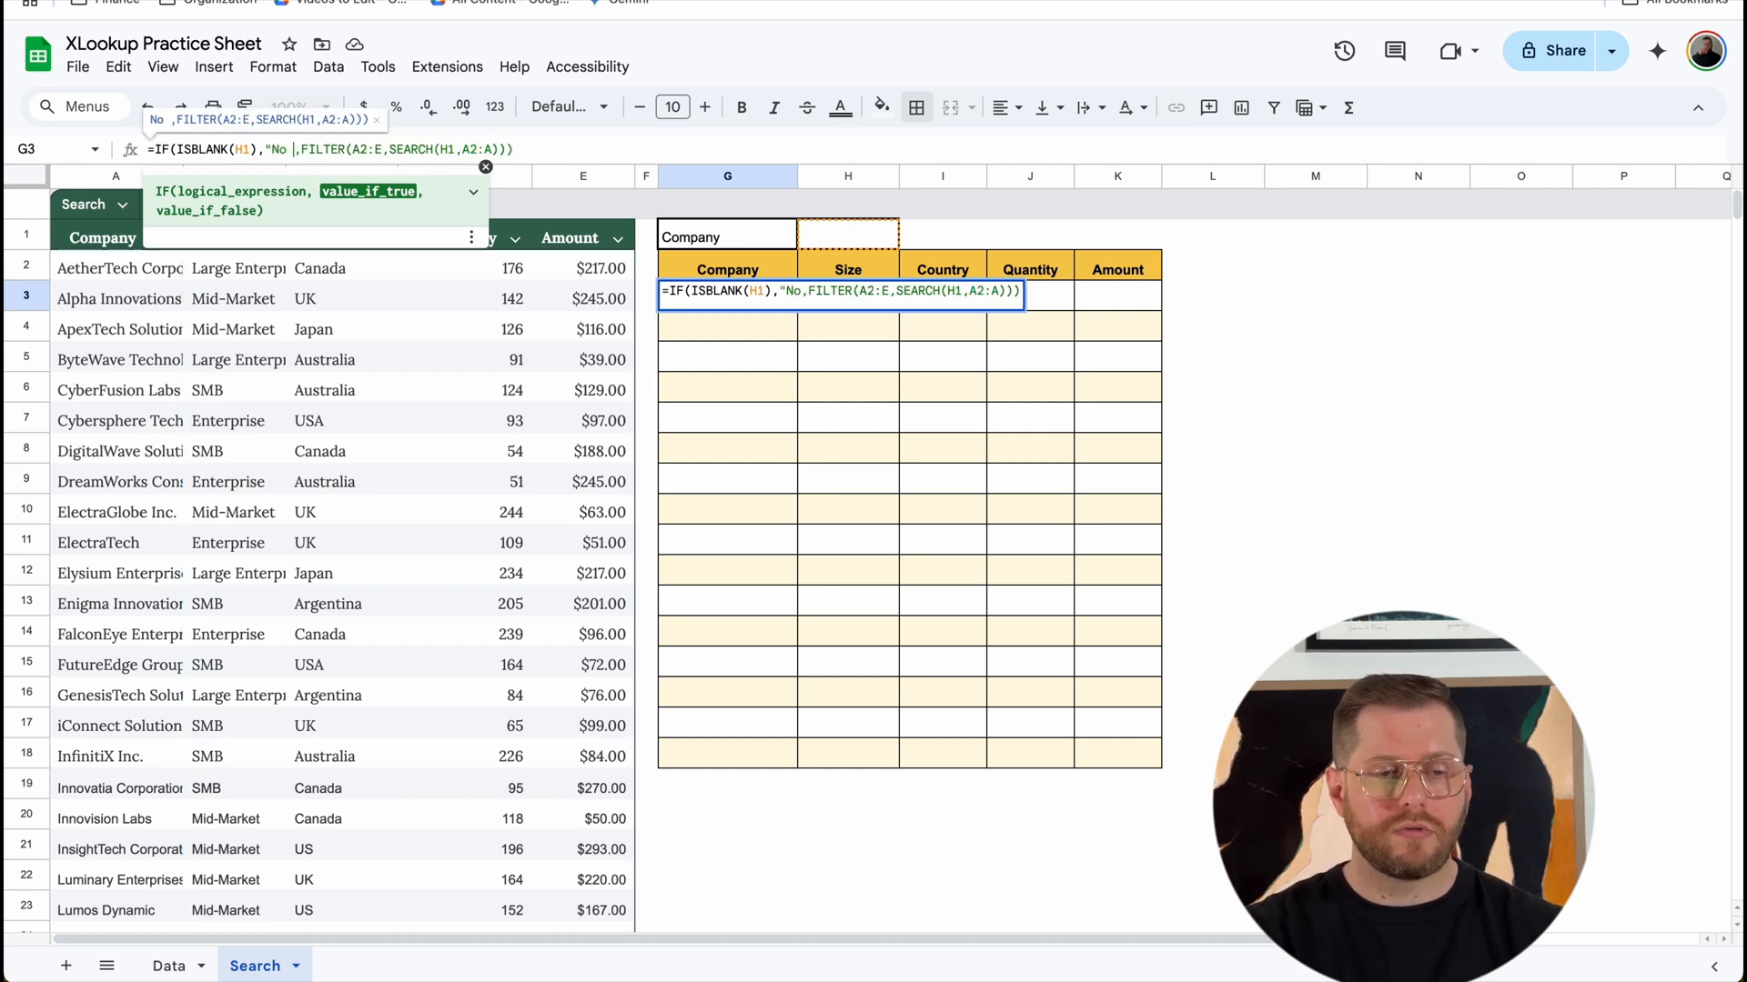
text(arch value")
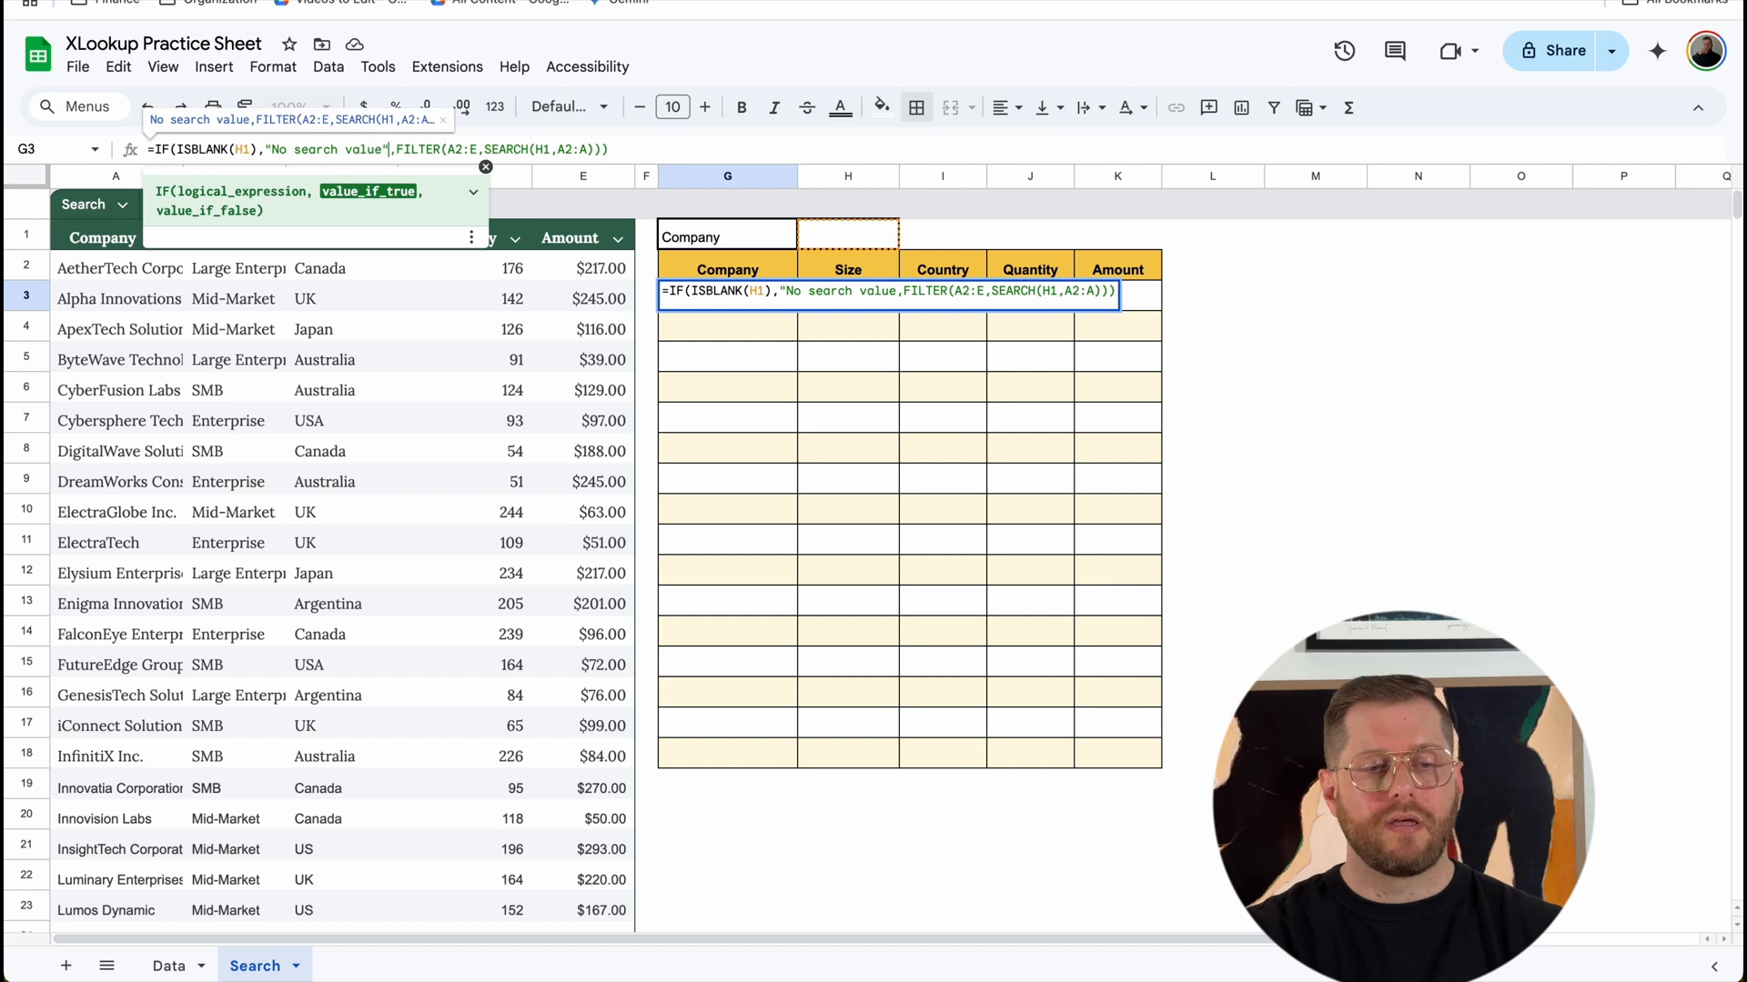
key(Return)
click(733, 308)
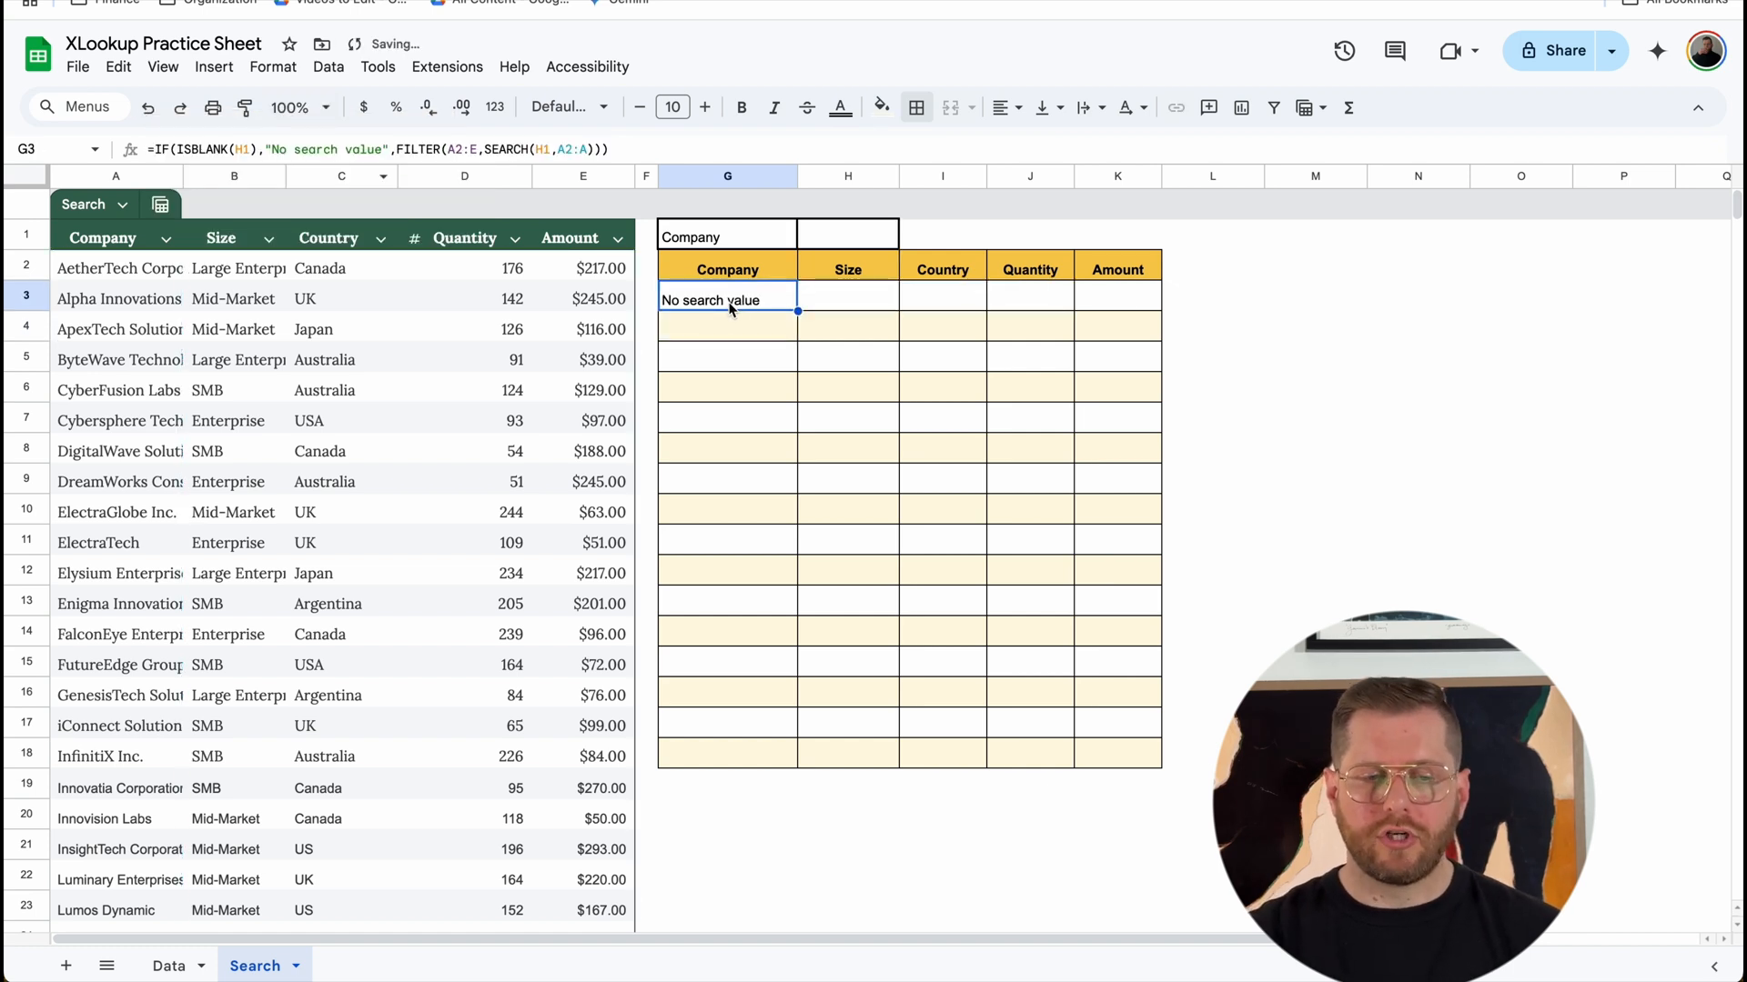
Step: Enter "inn" as the company search term in cell H1
click(880, 227)
text(inn)
key(Return)
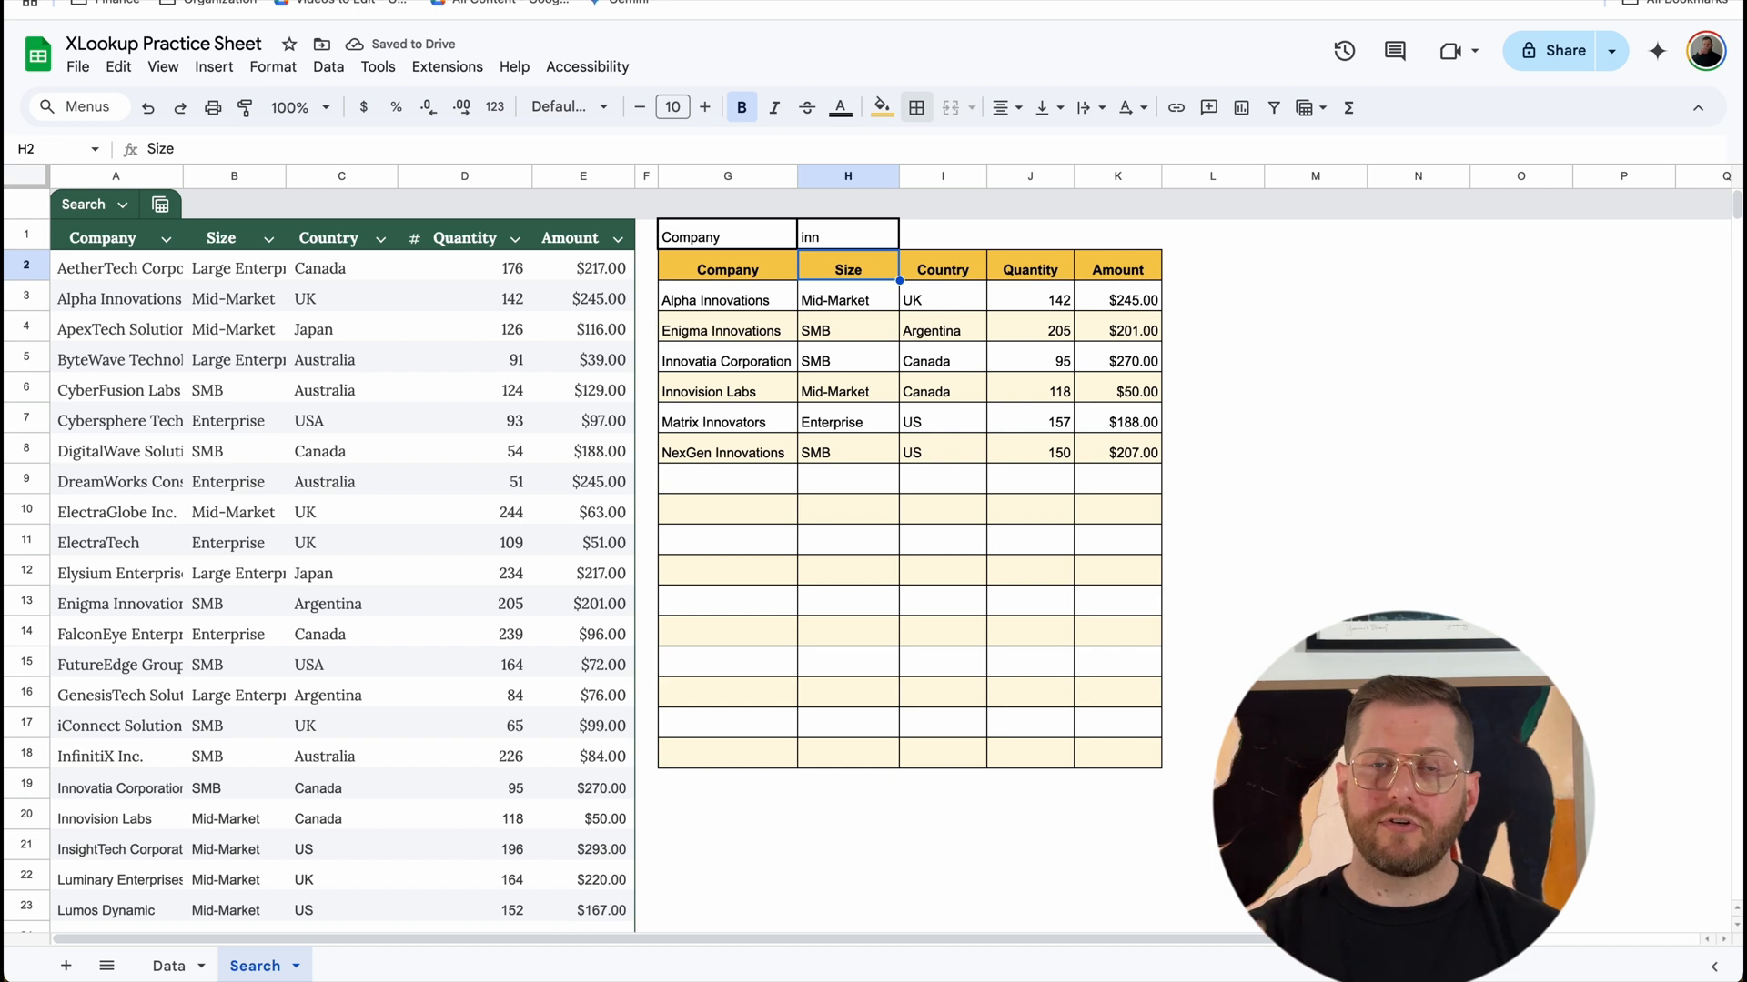
Step: Label cell I1 "Country" and apply all borders to cells I1:J1
click(953, 242)
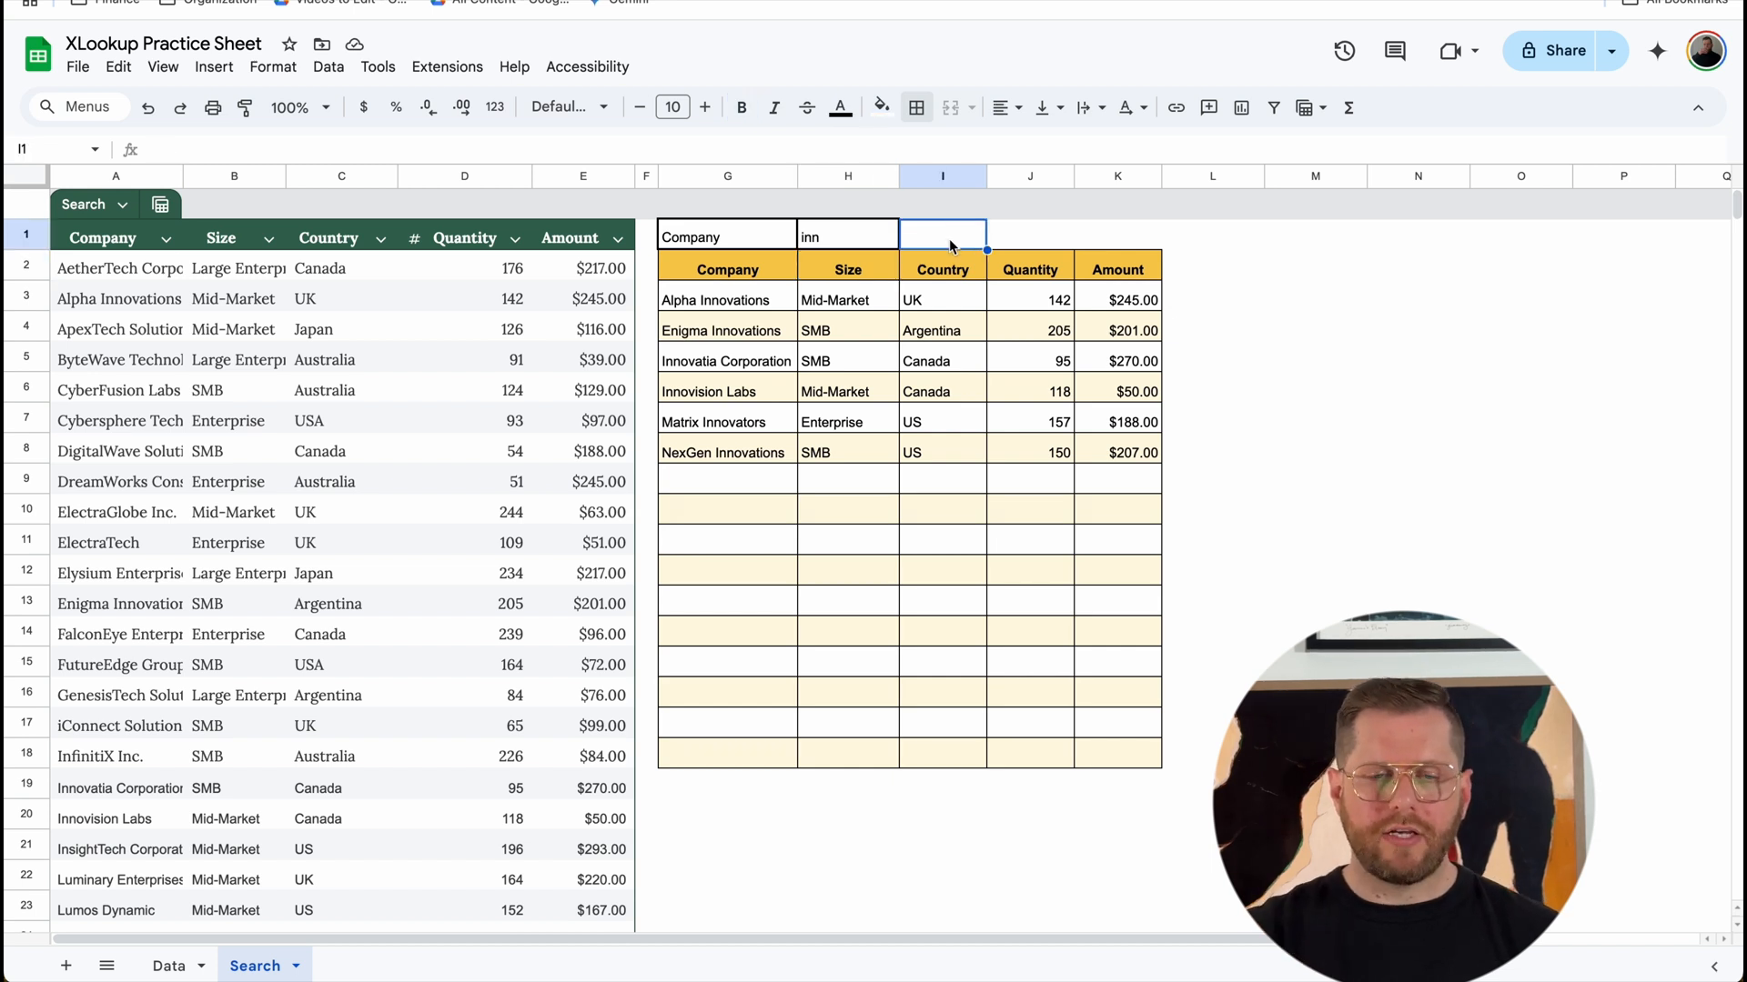
text(Country)
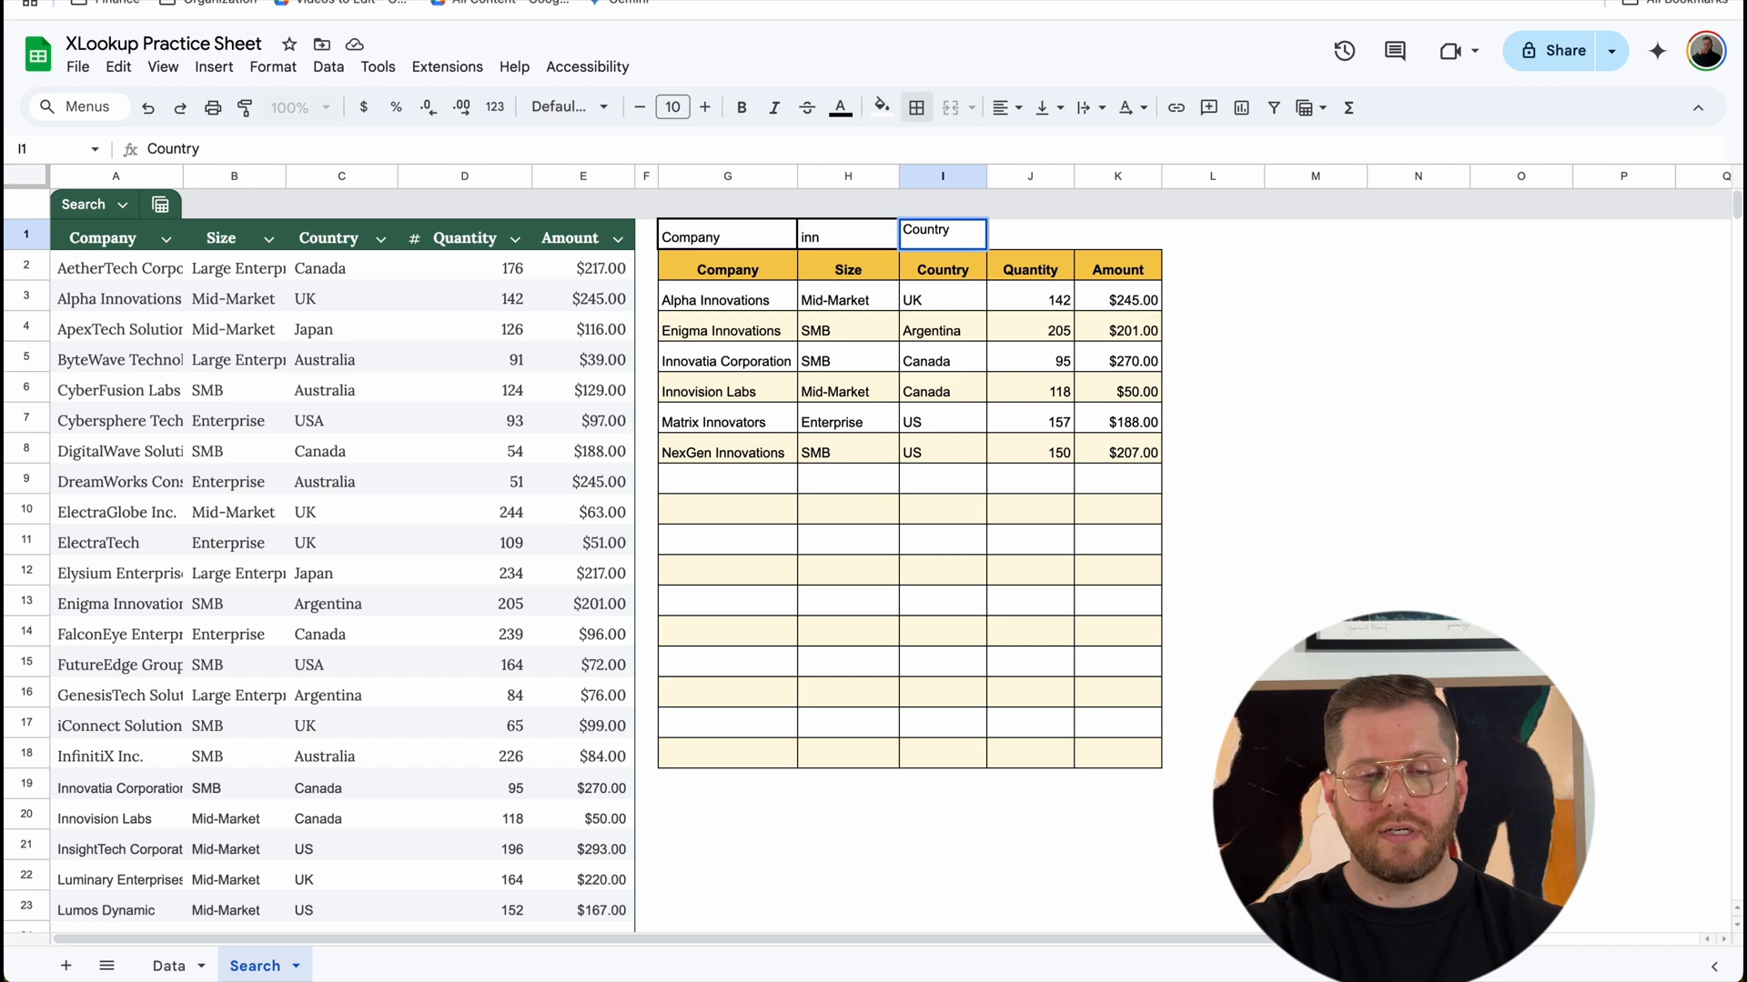
key(Tab)
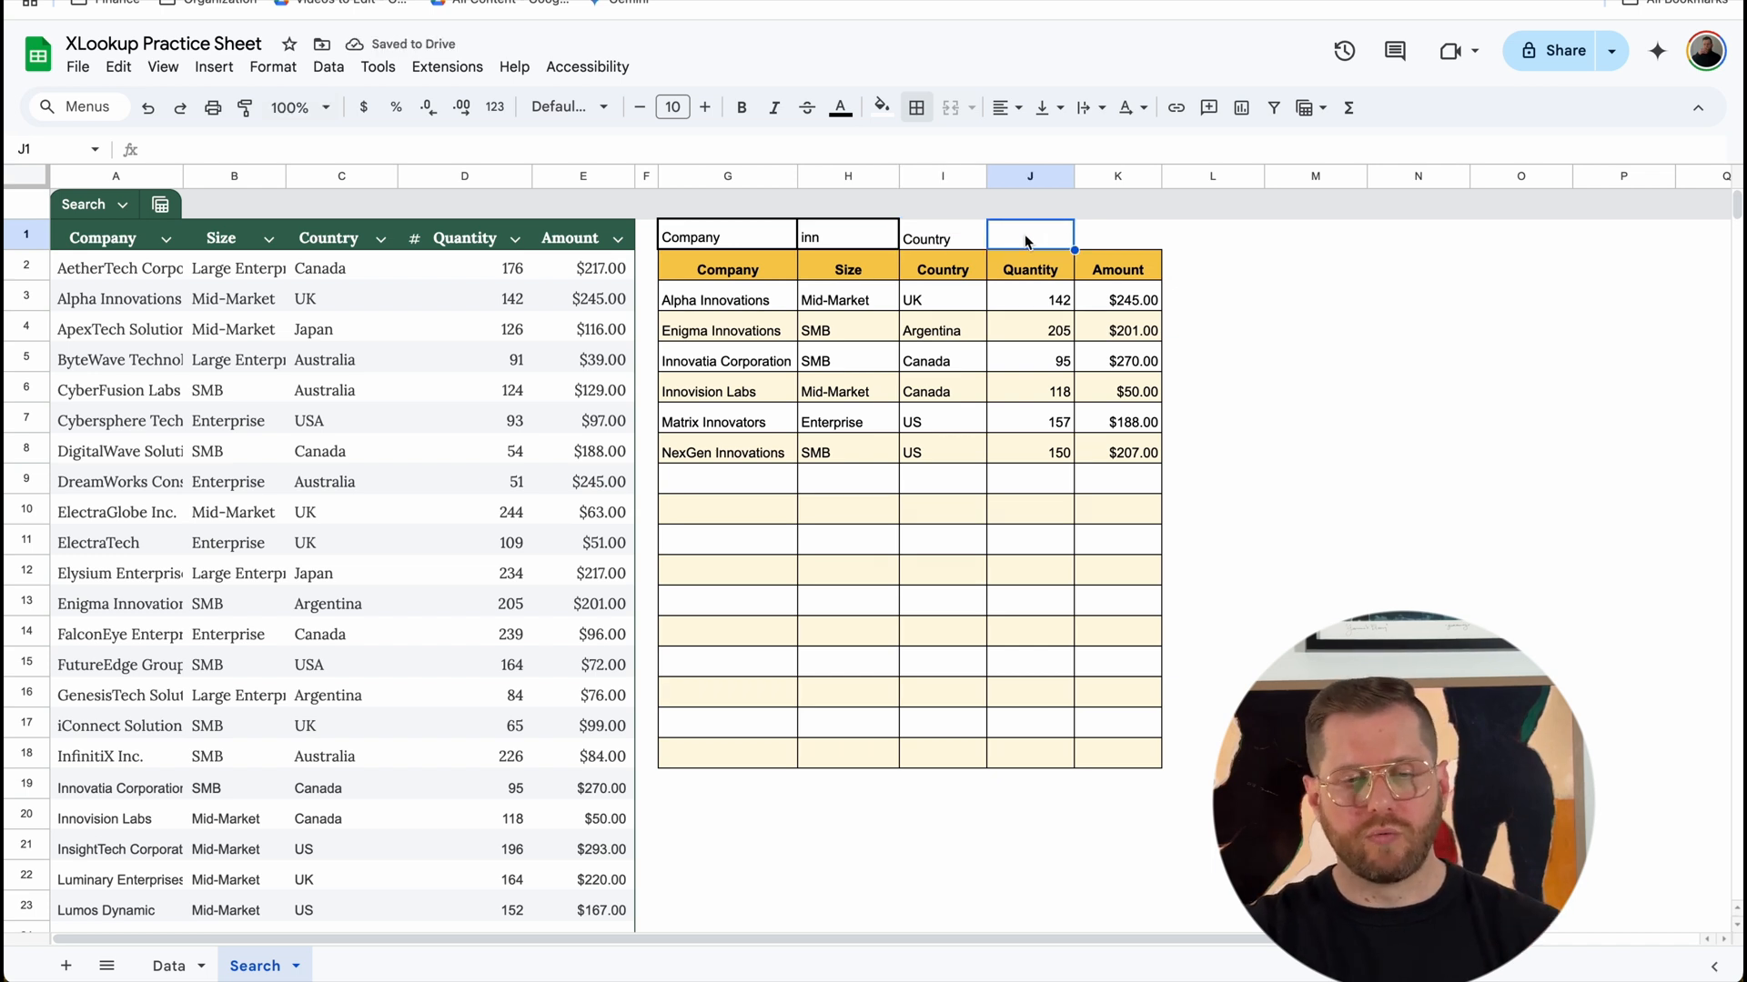
drag(991, 242, 950, 243)
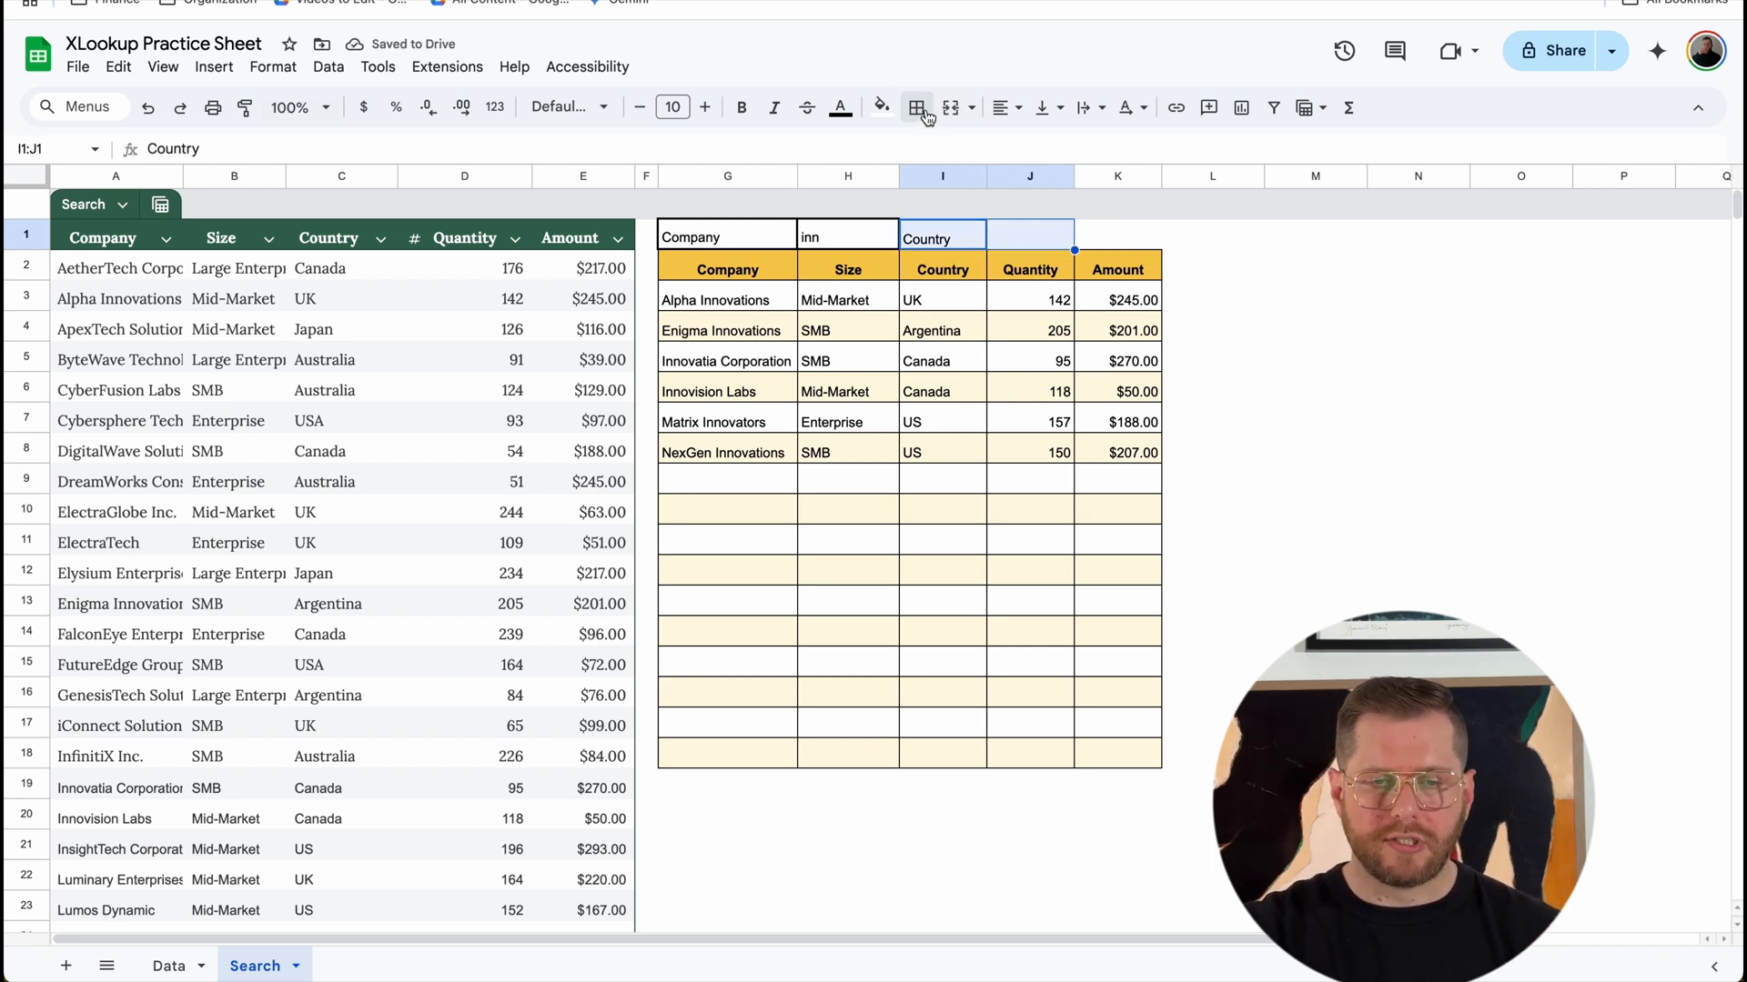
click(919, 109)
click(929, 155)
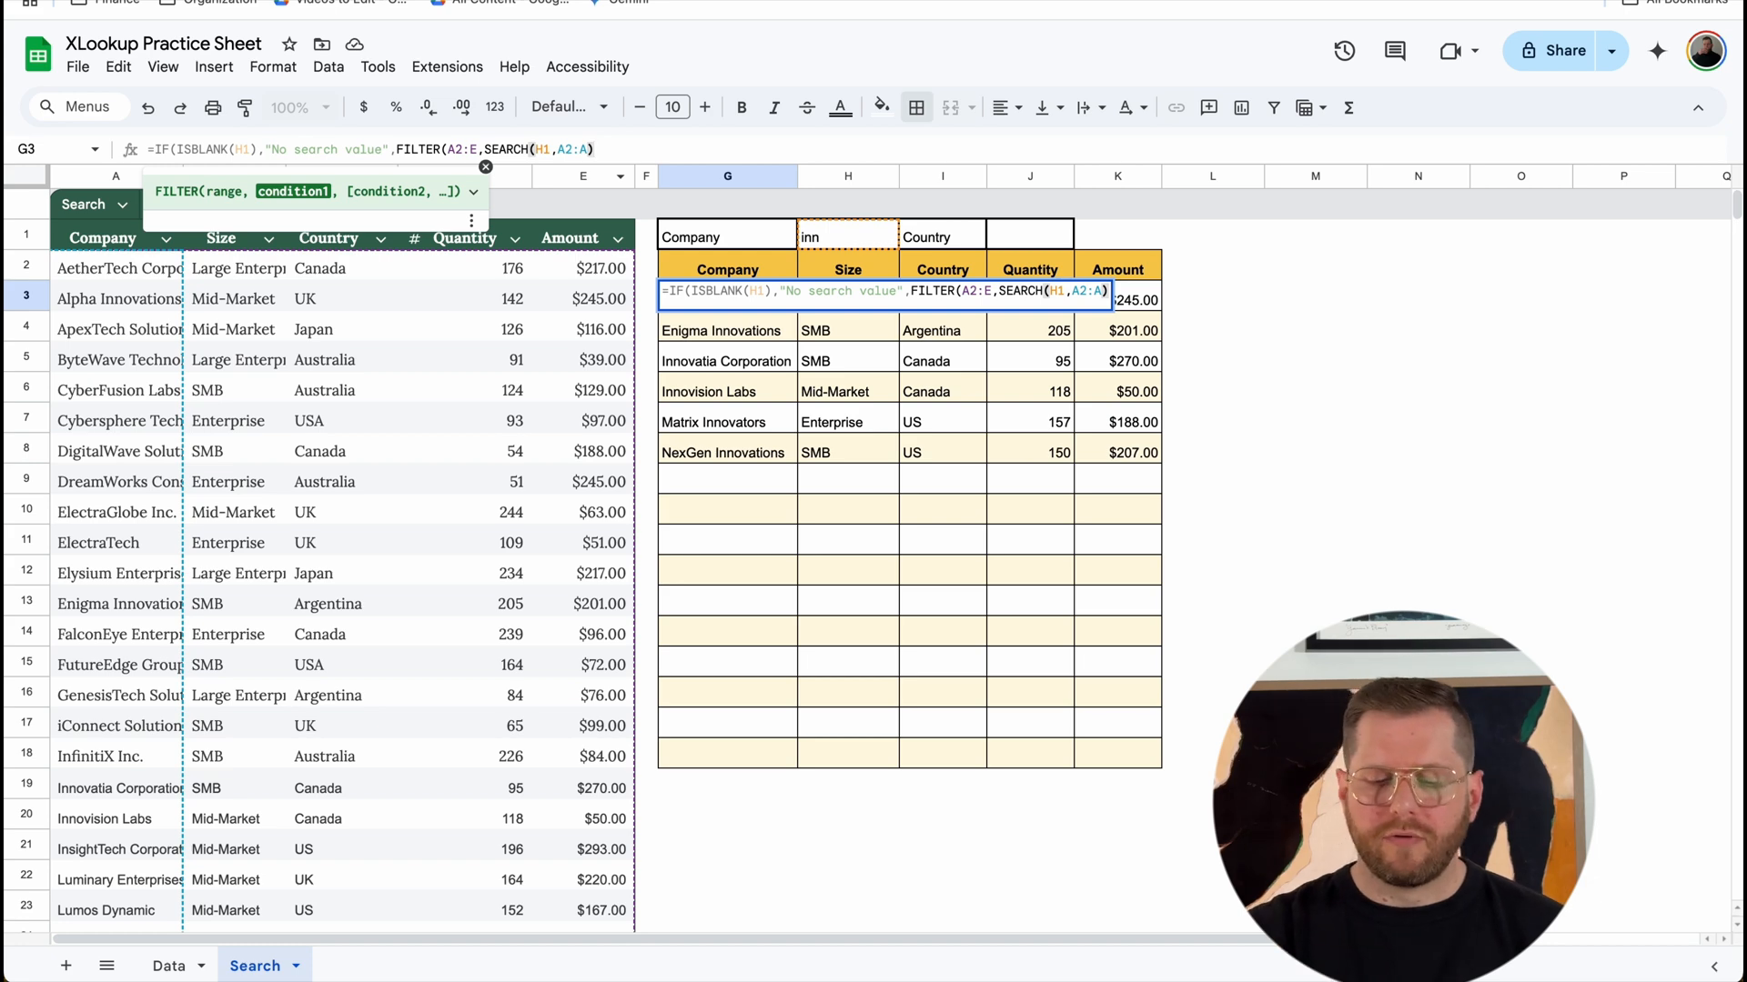
Step: Extend the FILTER condition in G3 with +SEARCH(J1,C2:C) so the country term is matched too
text(+)
text(SEARC)
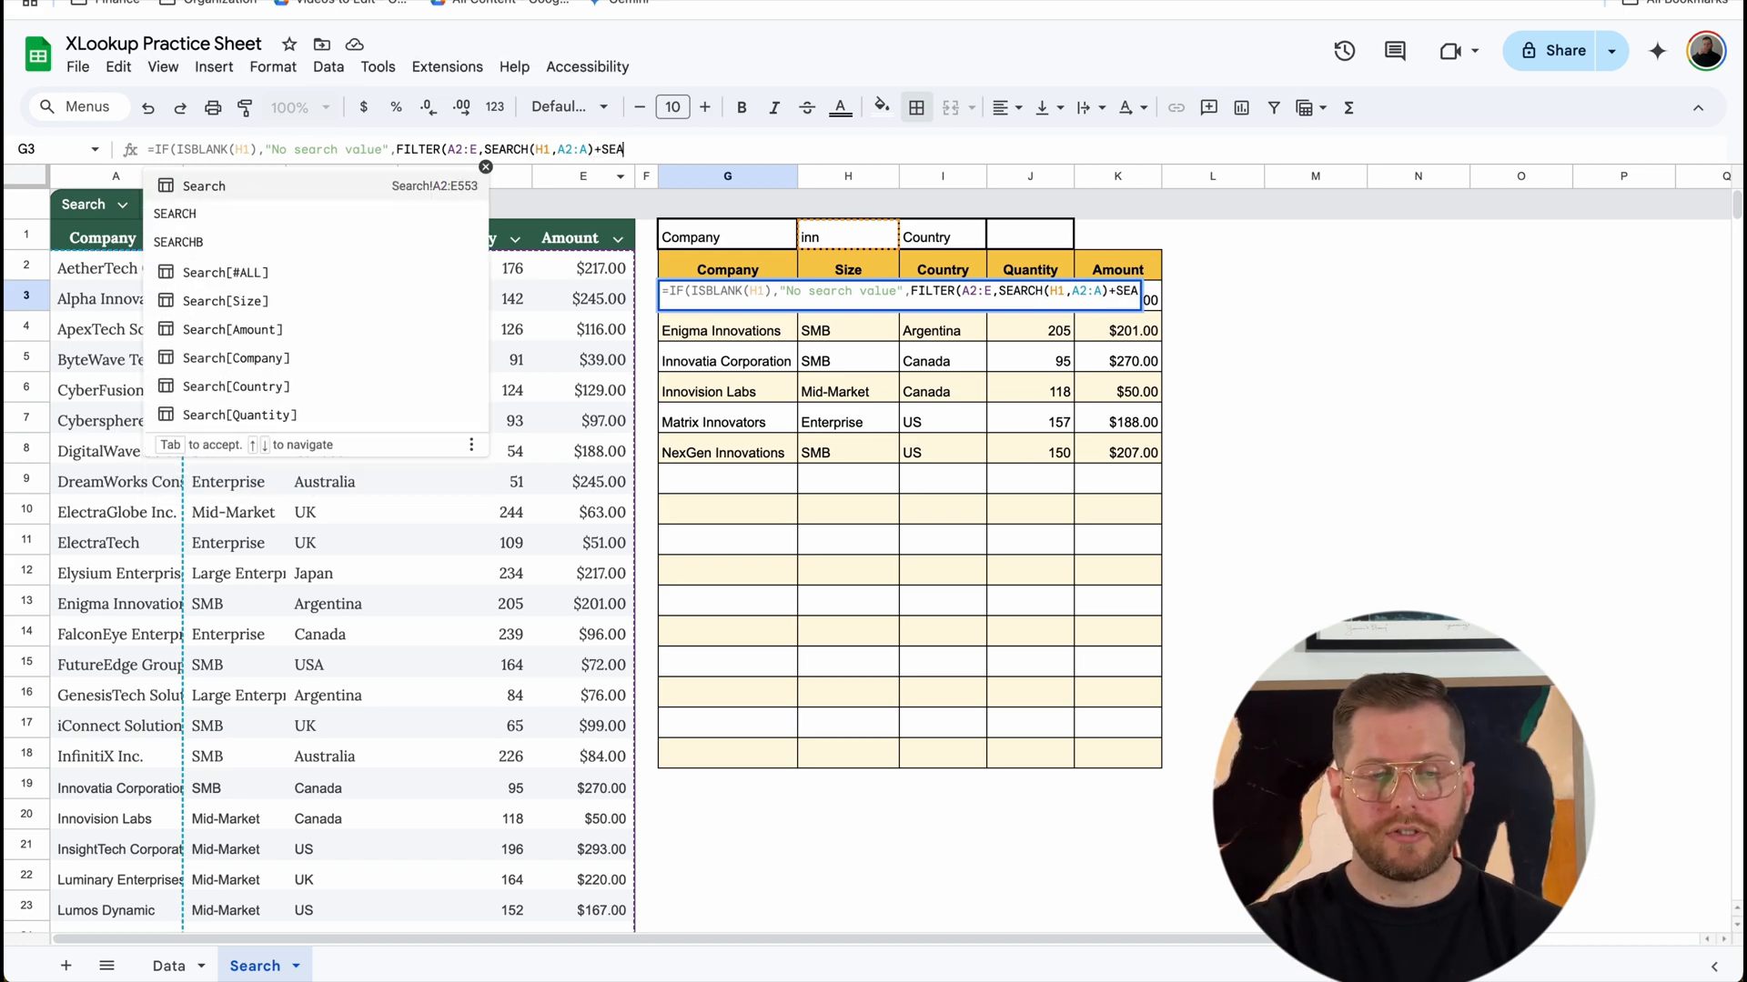
text(H()
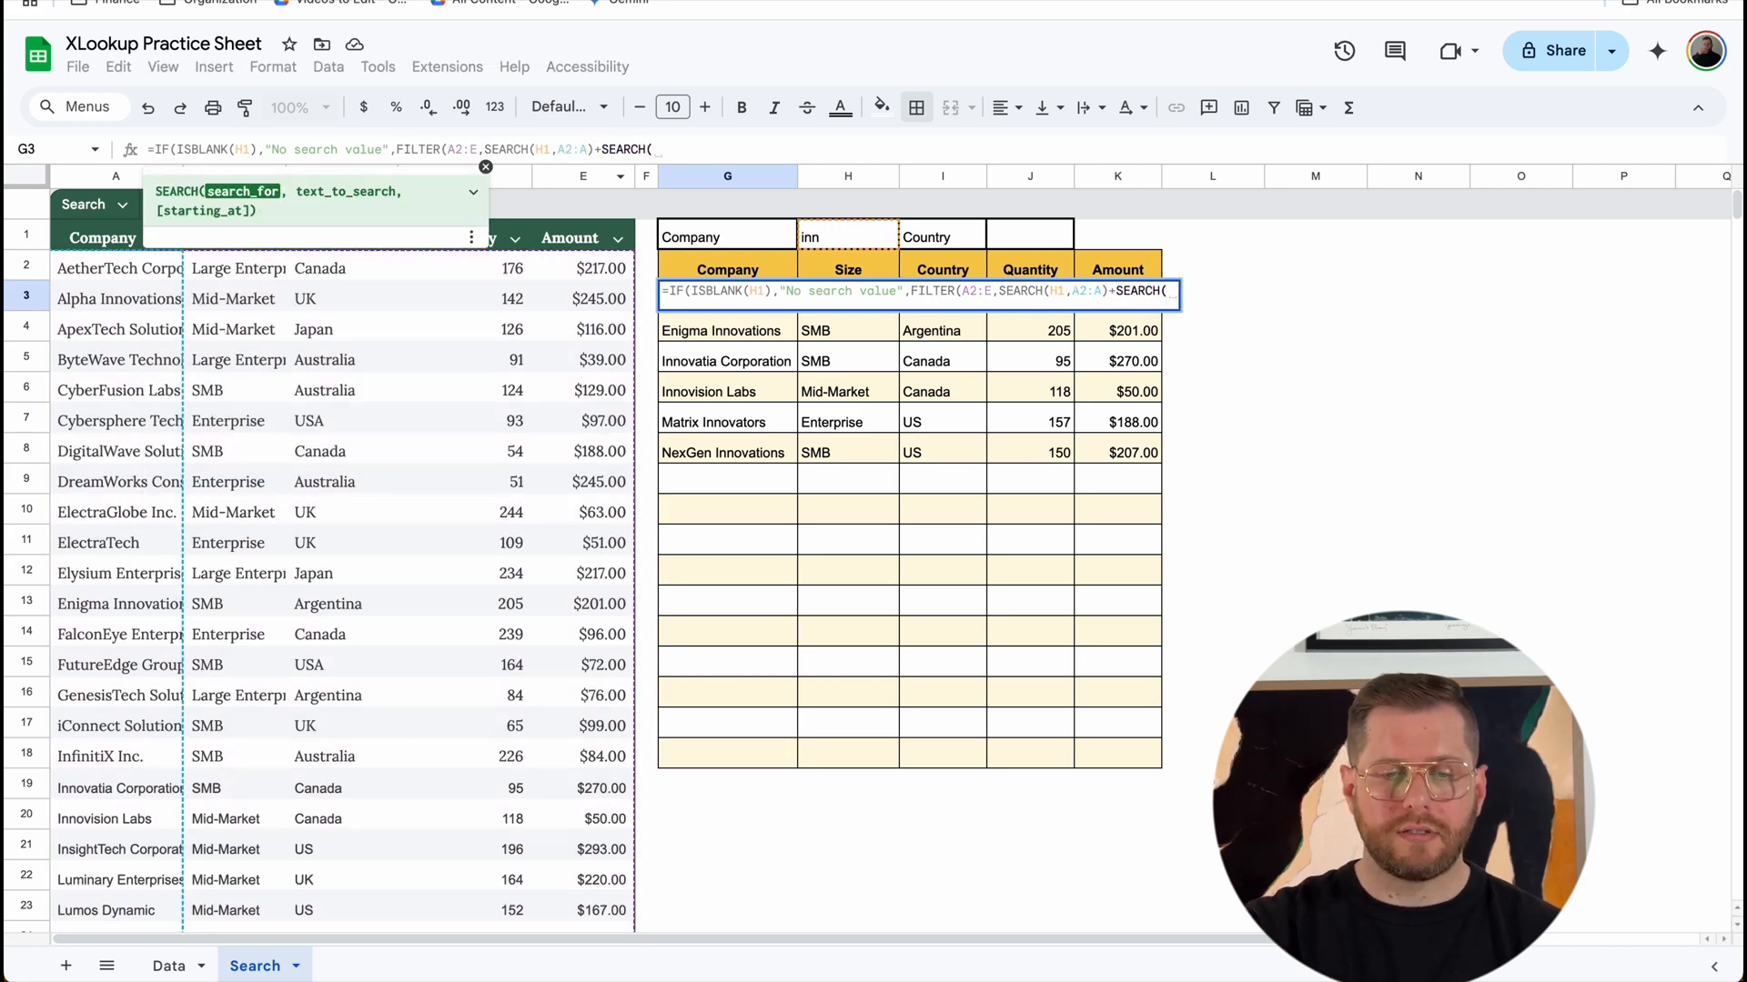
click(1046, 230)
text(,)
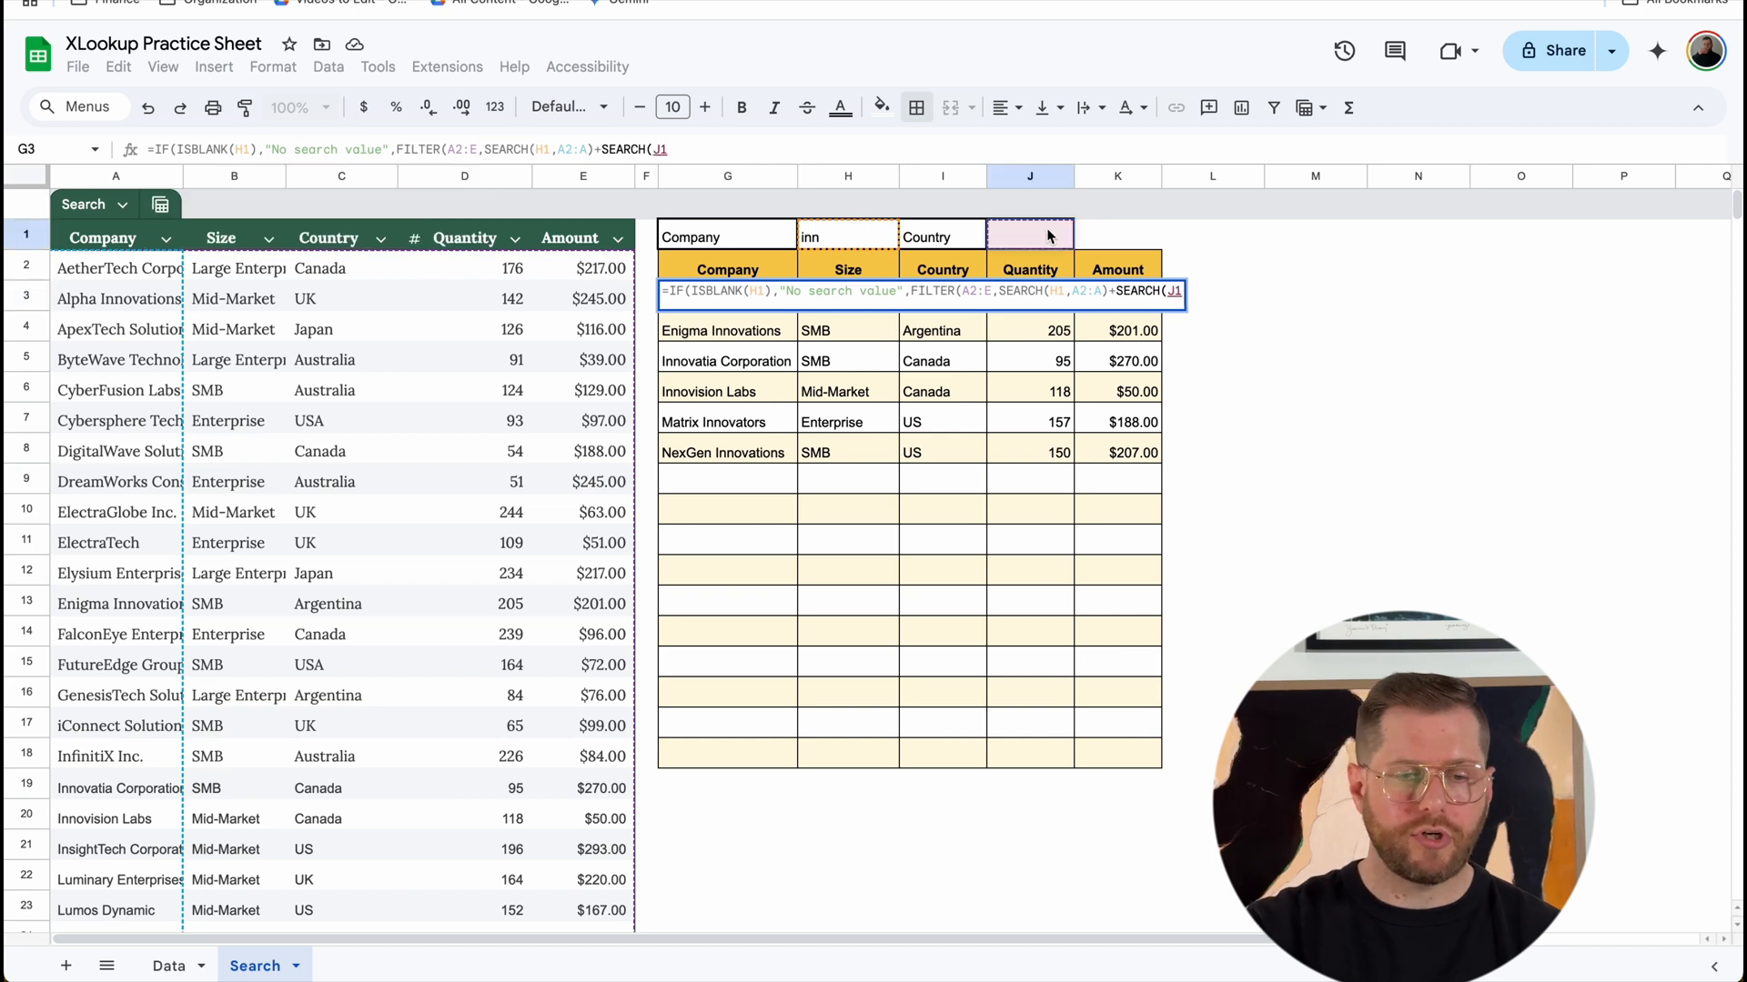
click(486, 166)
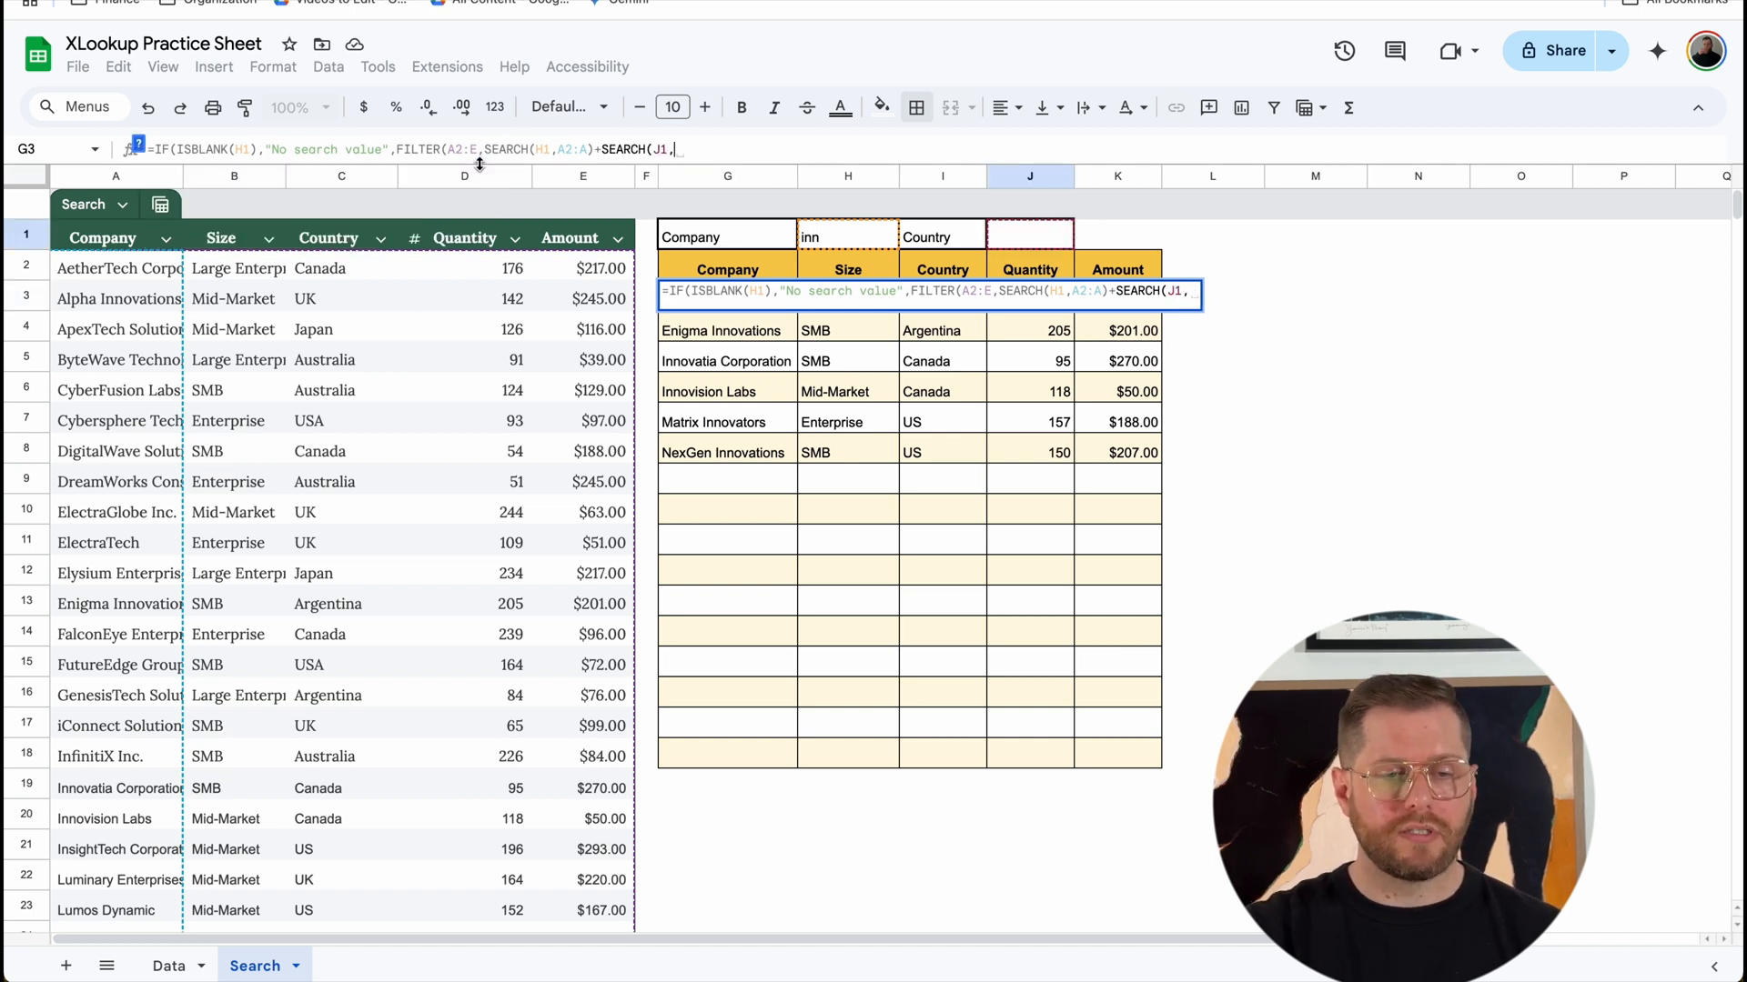
drag(358, 273, 350, 361)
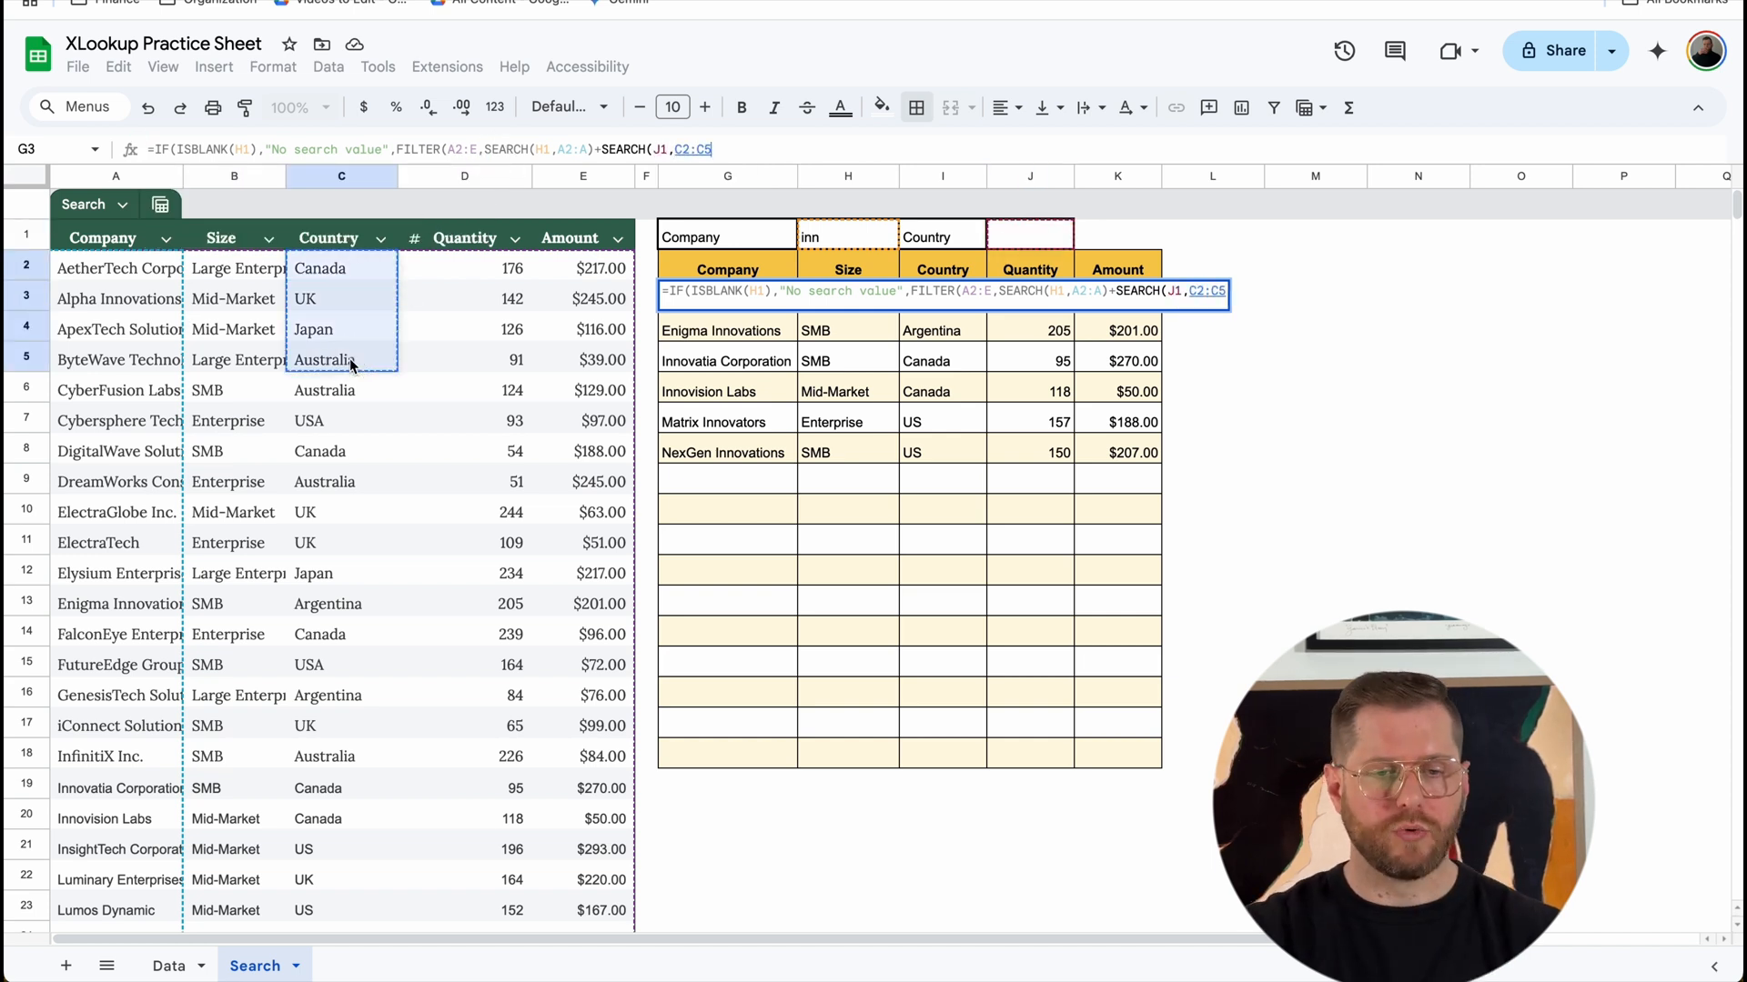
key(BackSpace)
key(BackSpace)
text(C))))
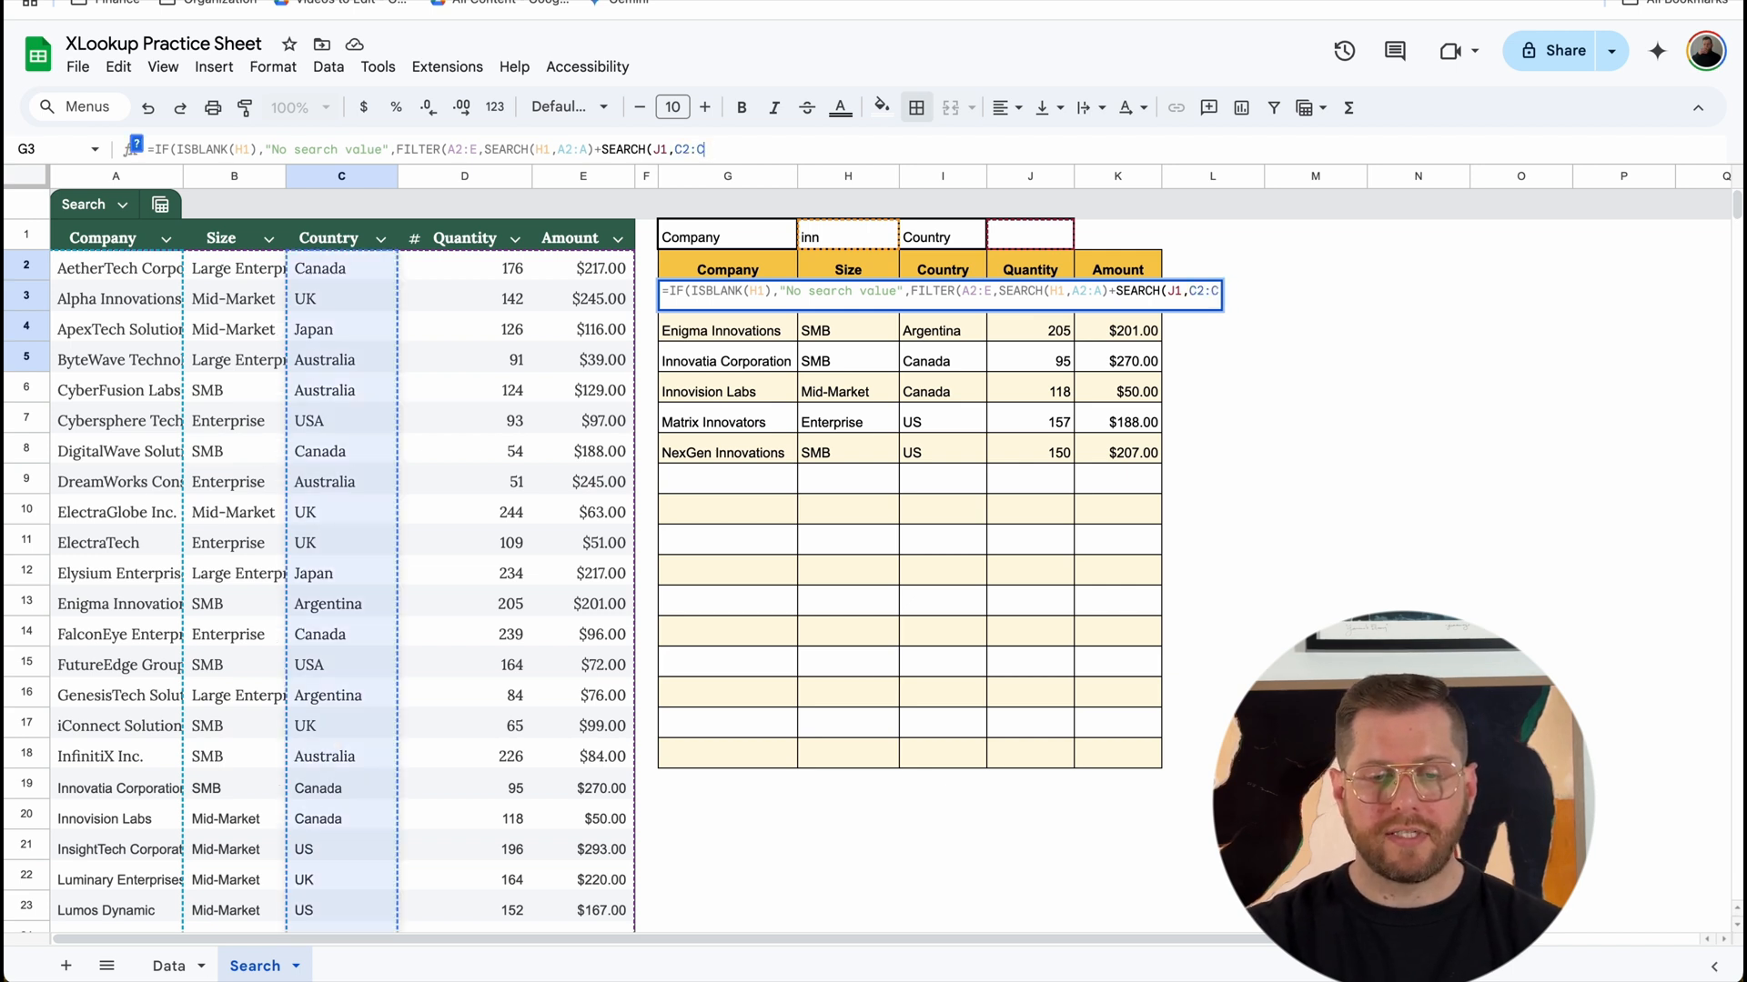
key(Return)
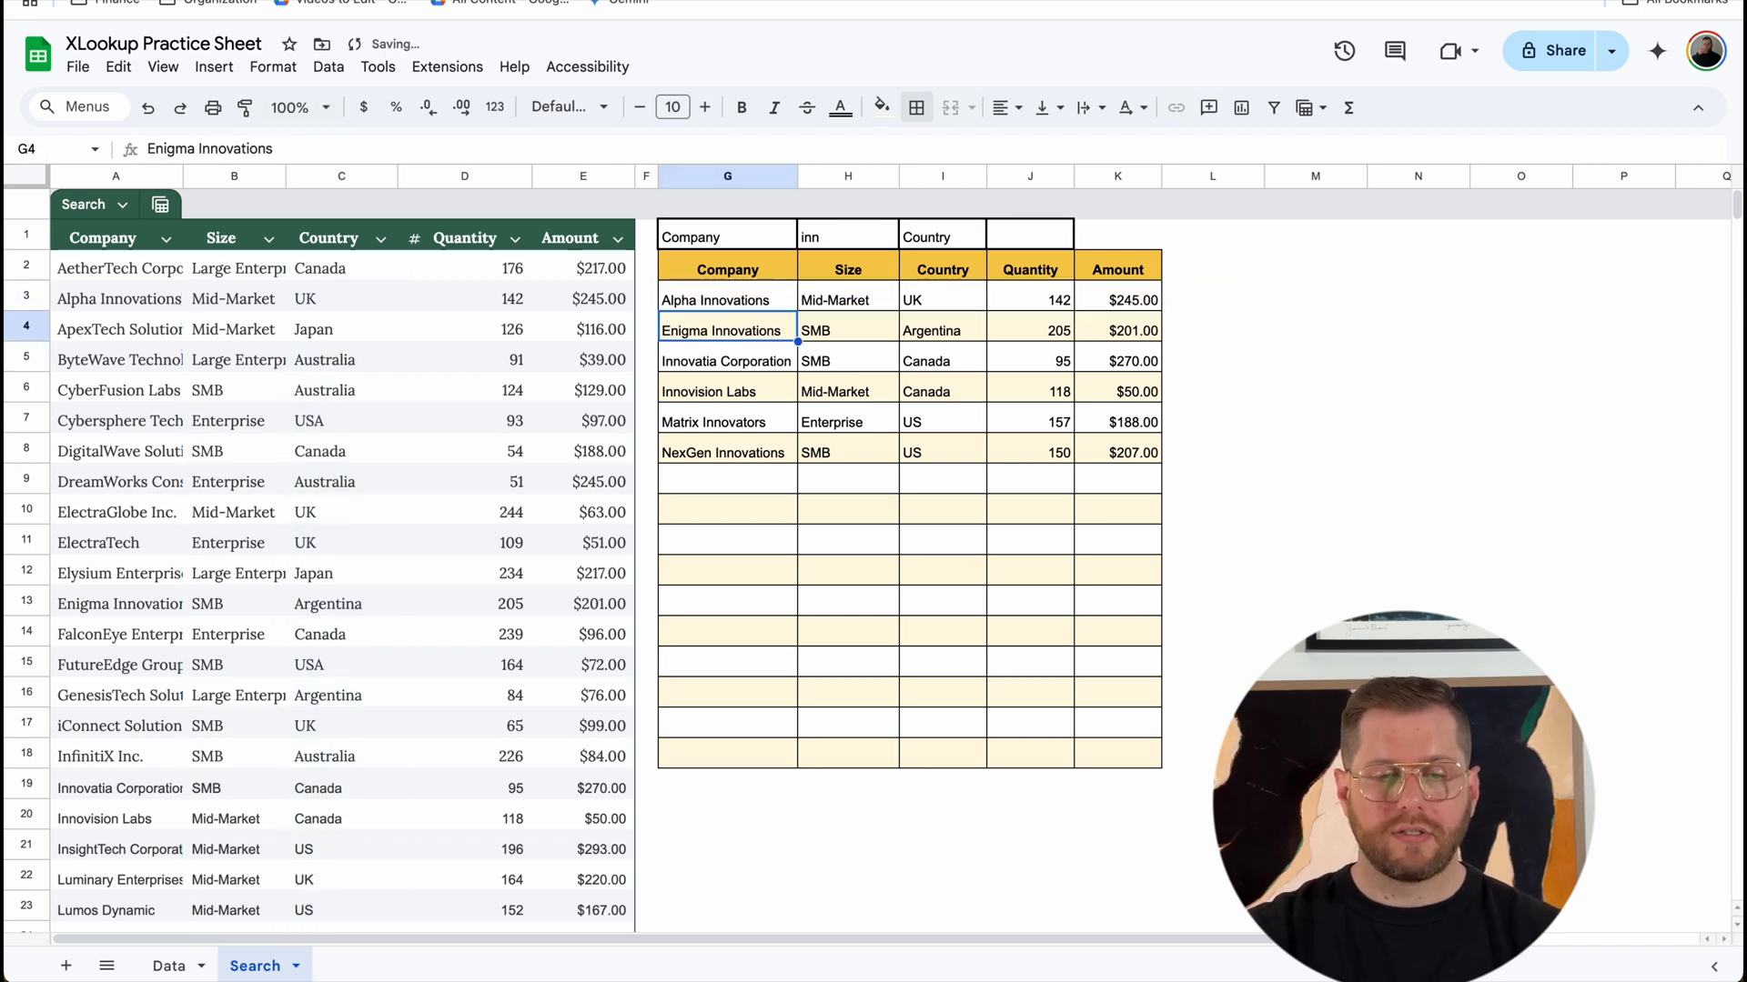
Step: Test the country criterion by entering "us" and then "u" in cell J1
click(1034, 242)
text(us)
key(Return)
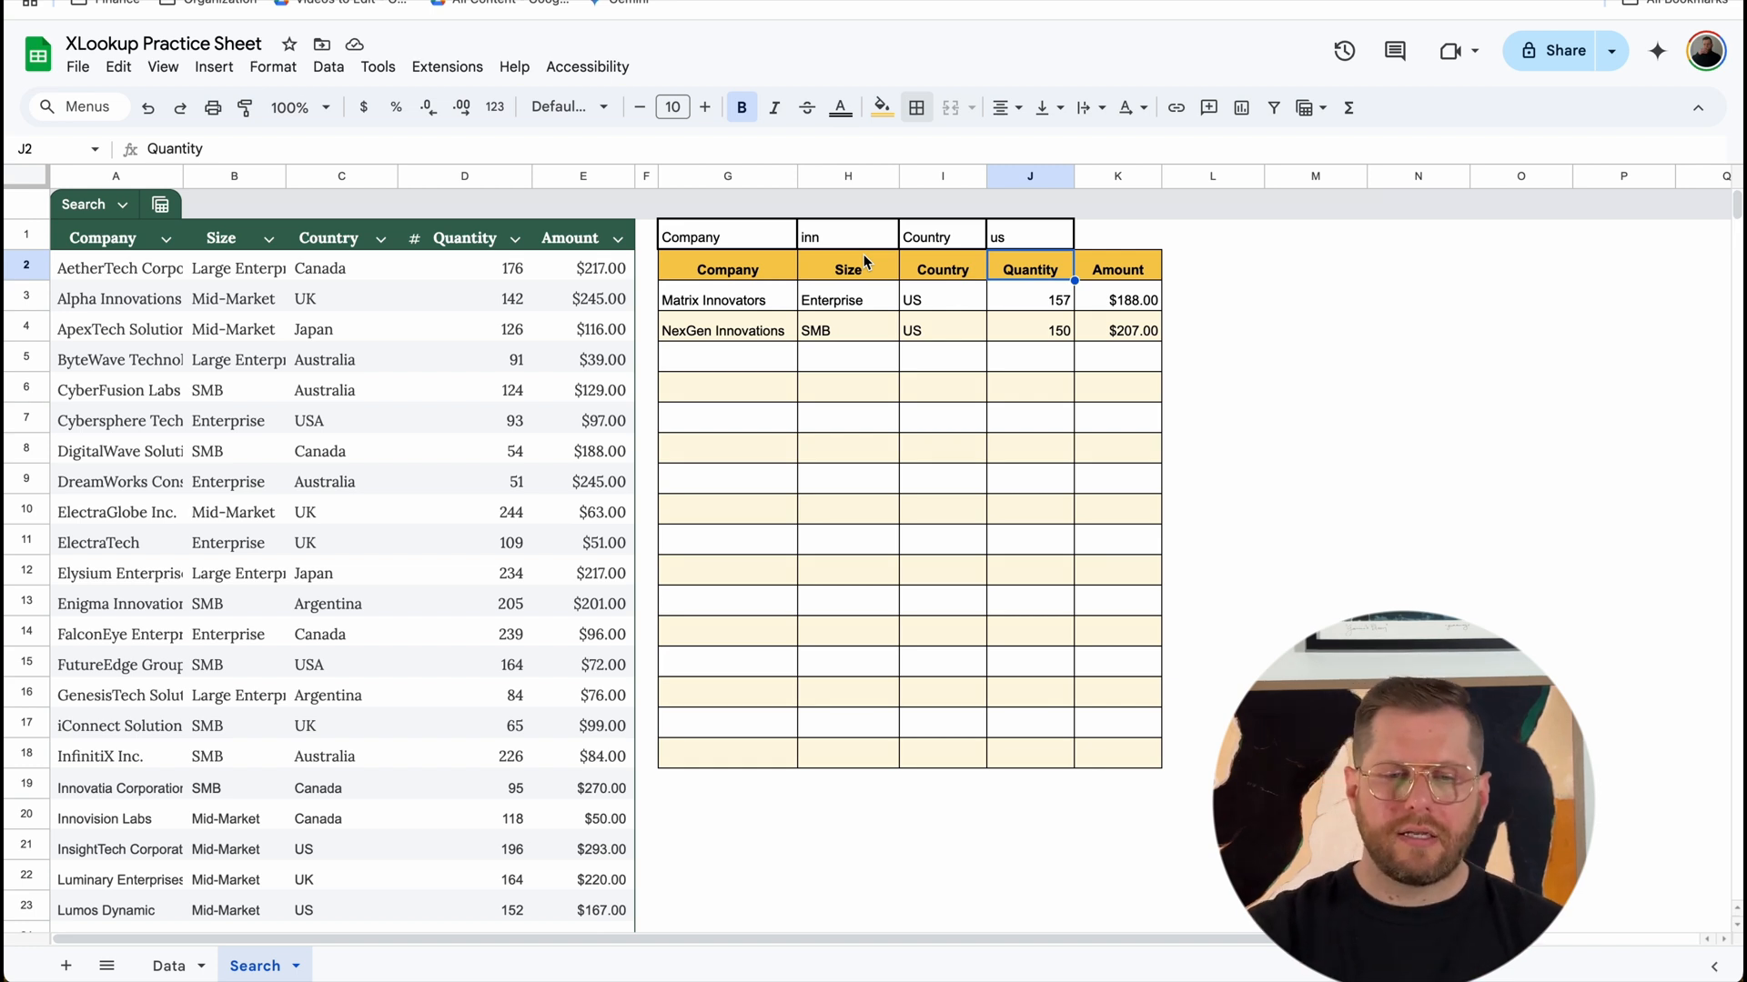
click(1037, 231)
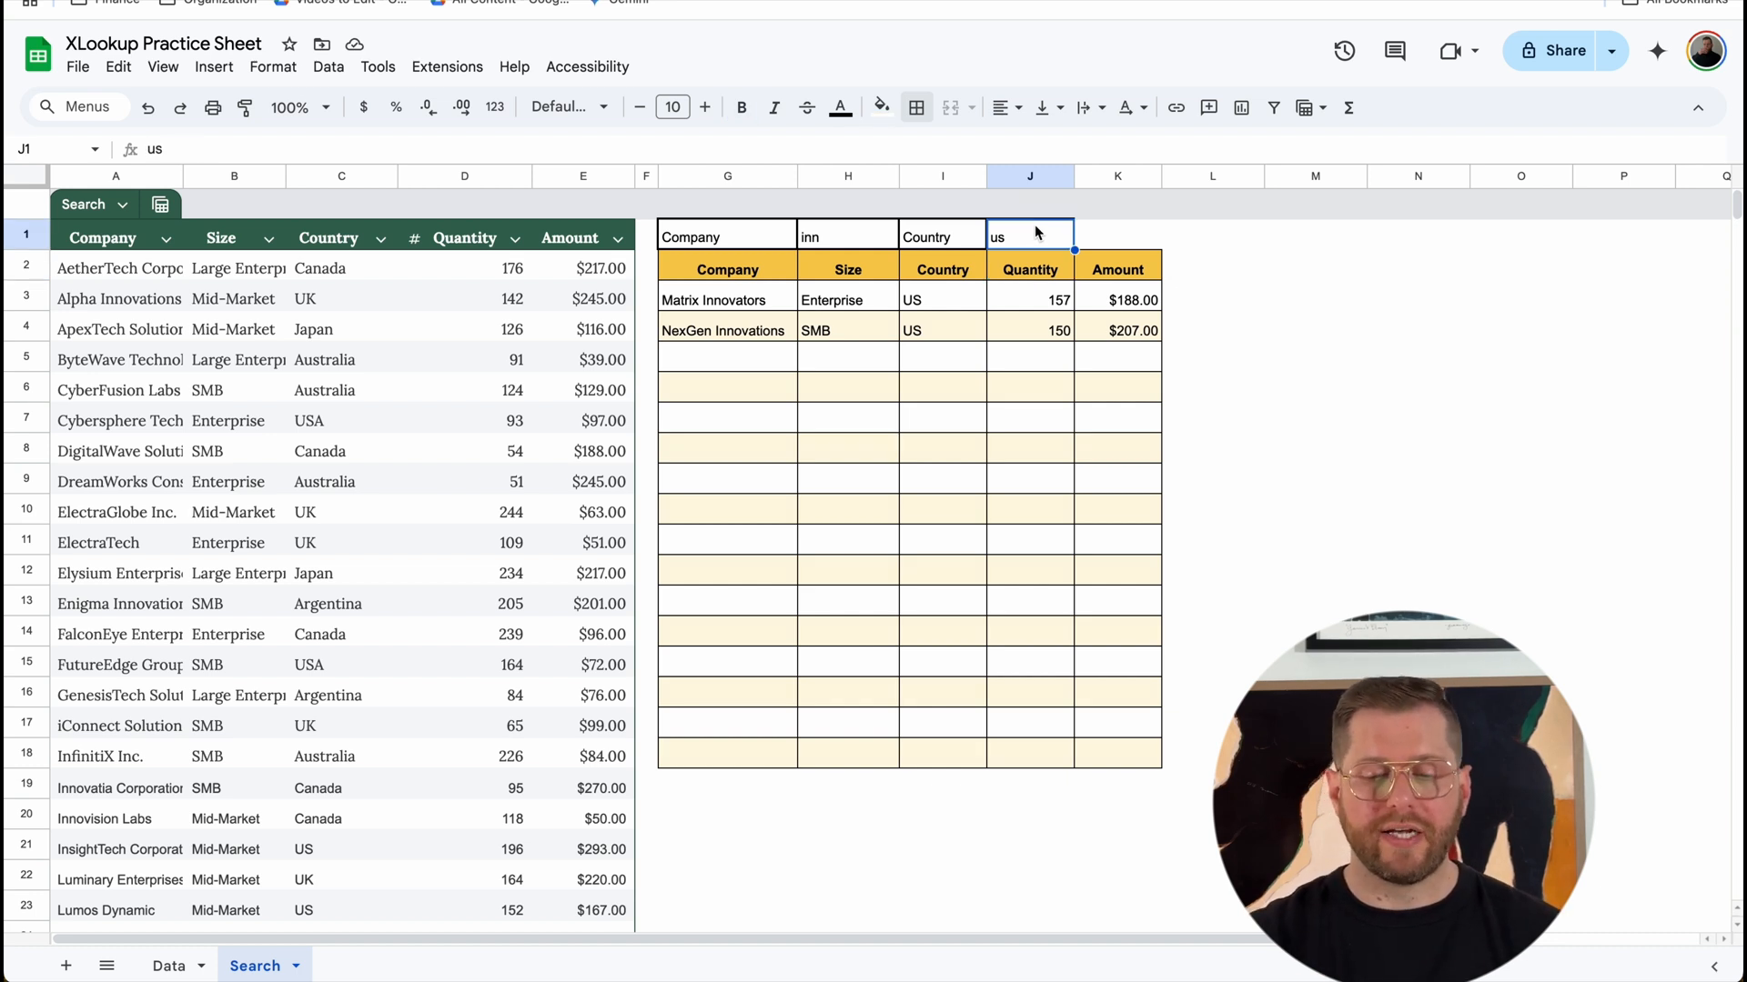
text(u)
key(Return)
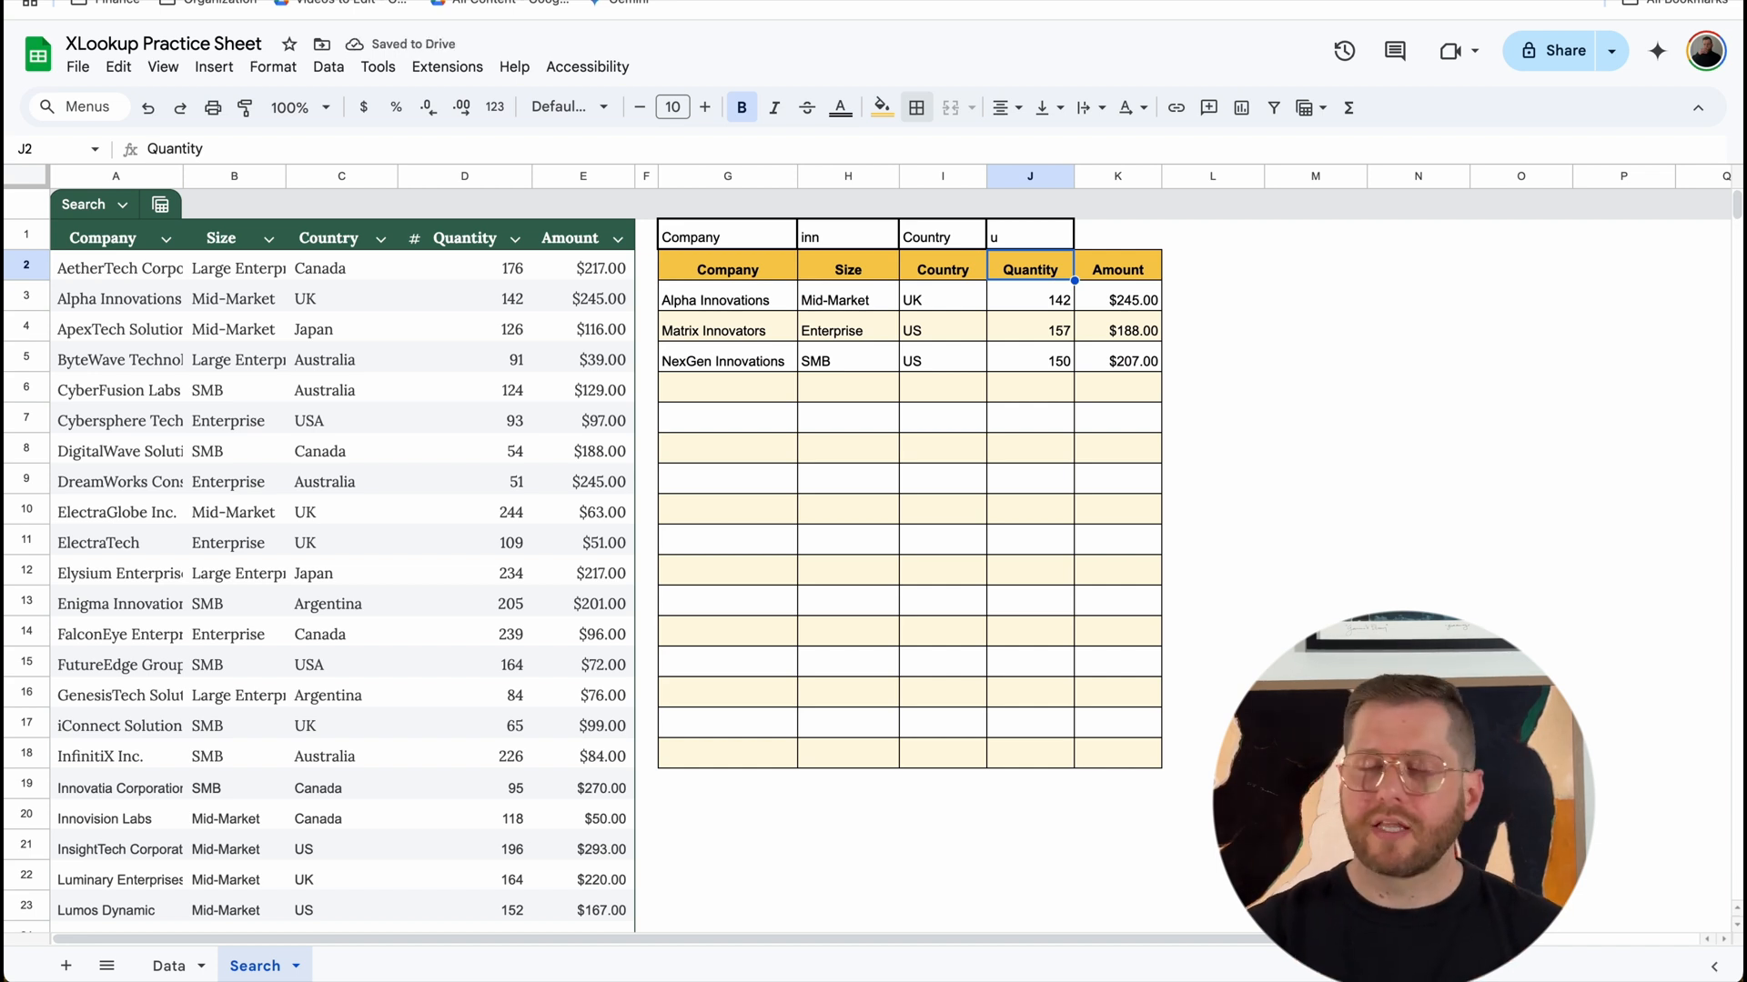
Step: Empty the company search term in H1 and check the G3 formula with only a country term given
click(871, 242)
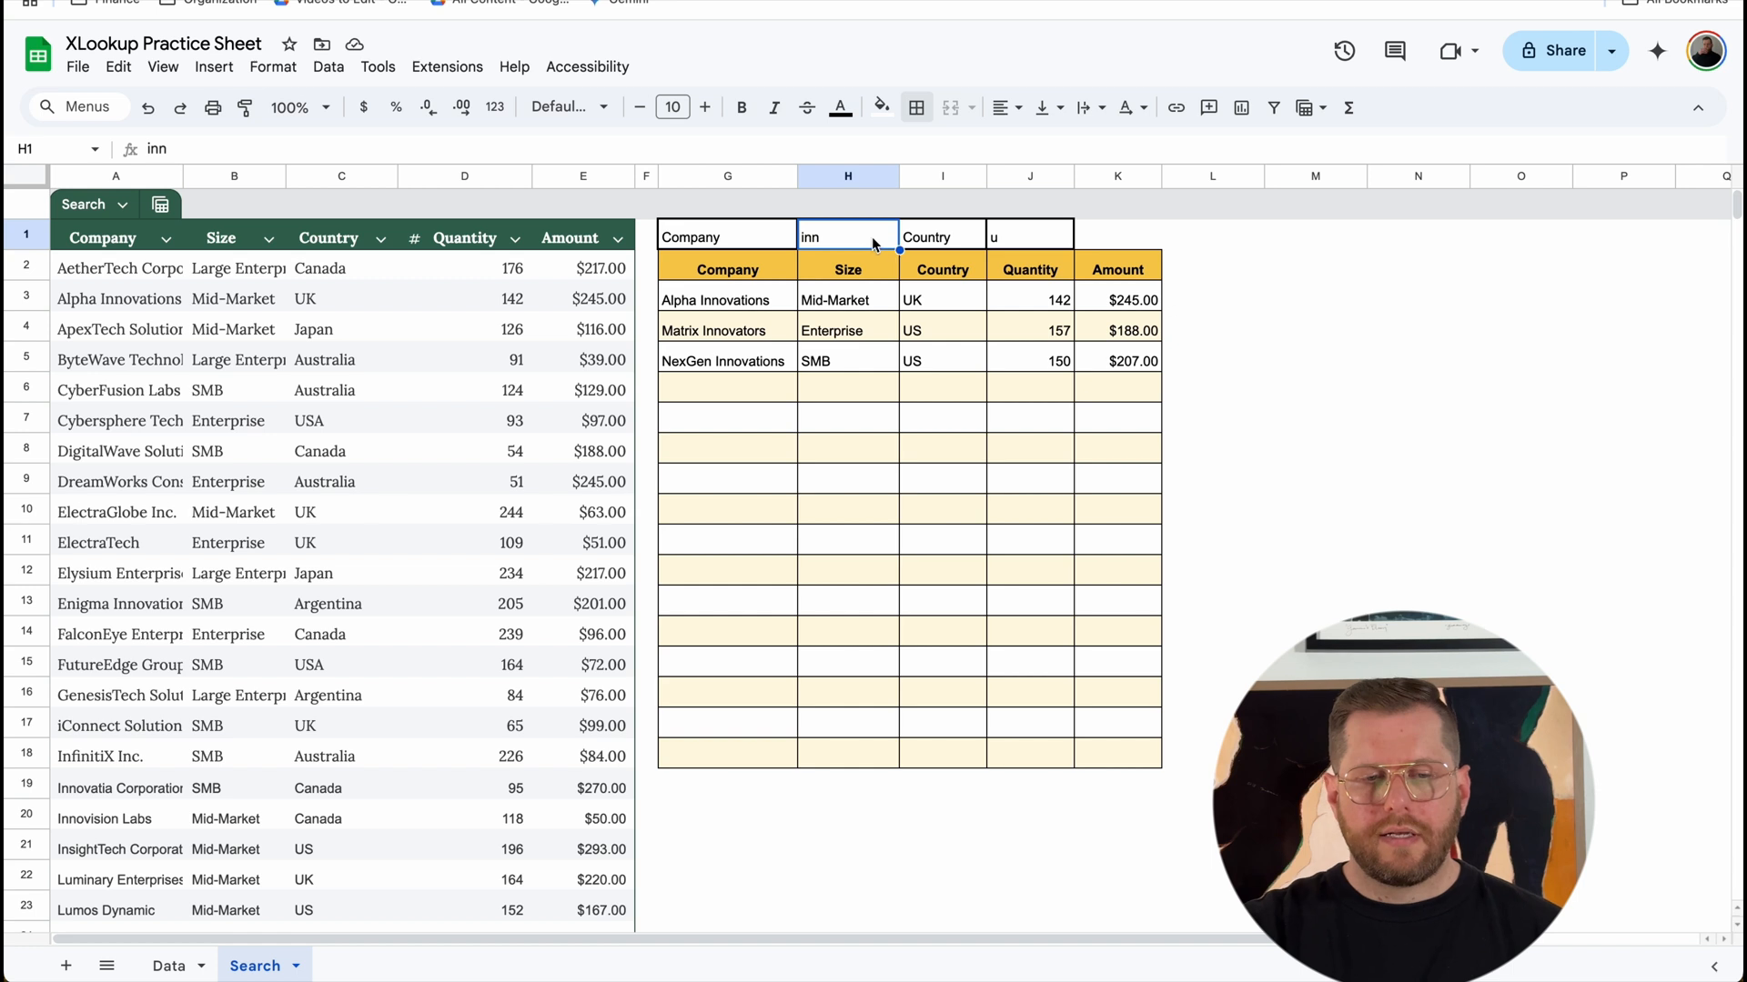
key(Delete)
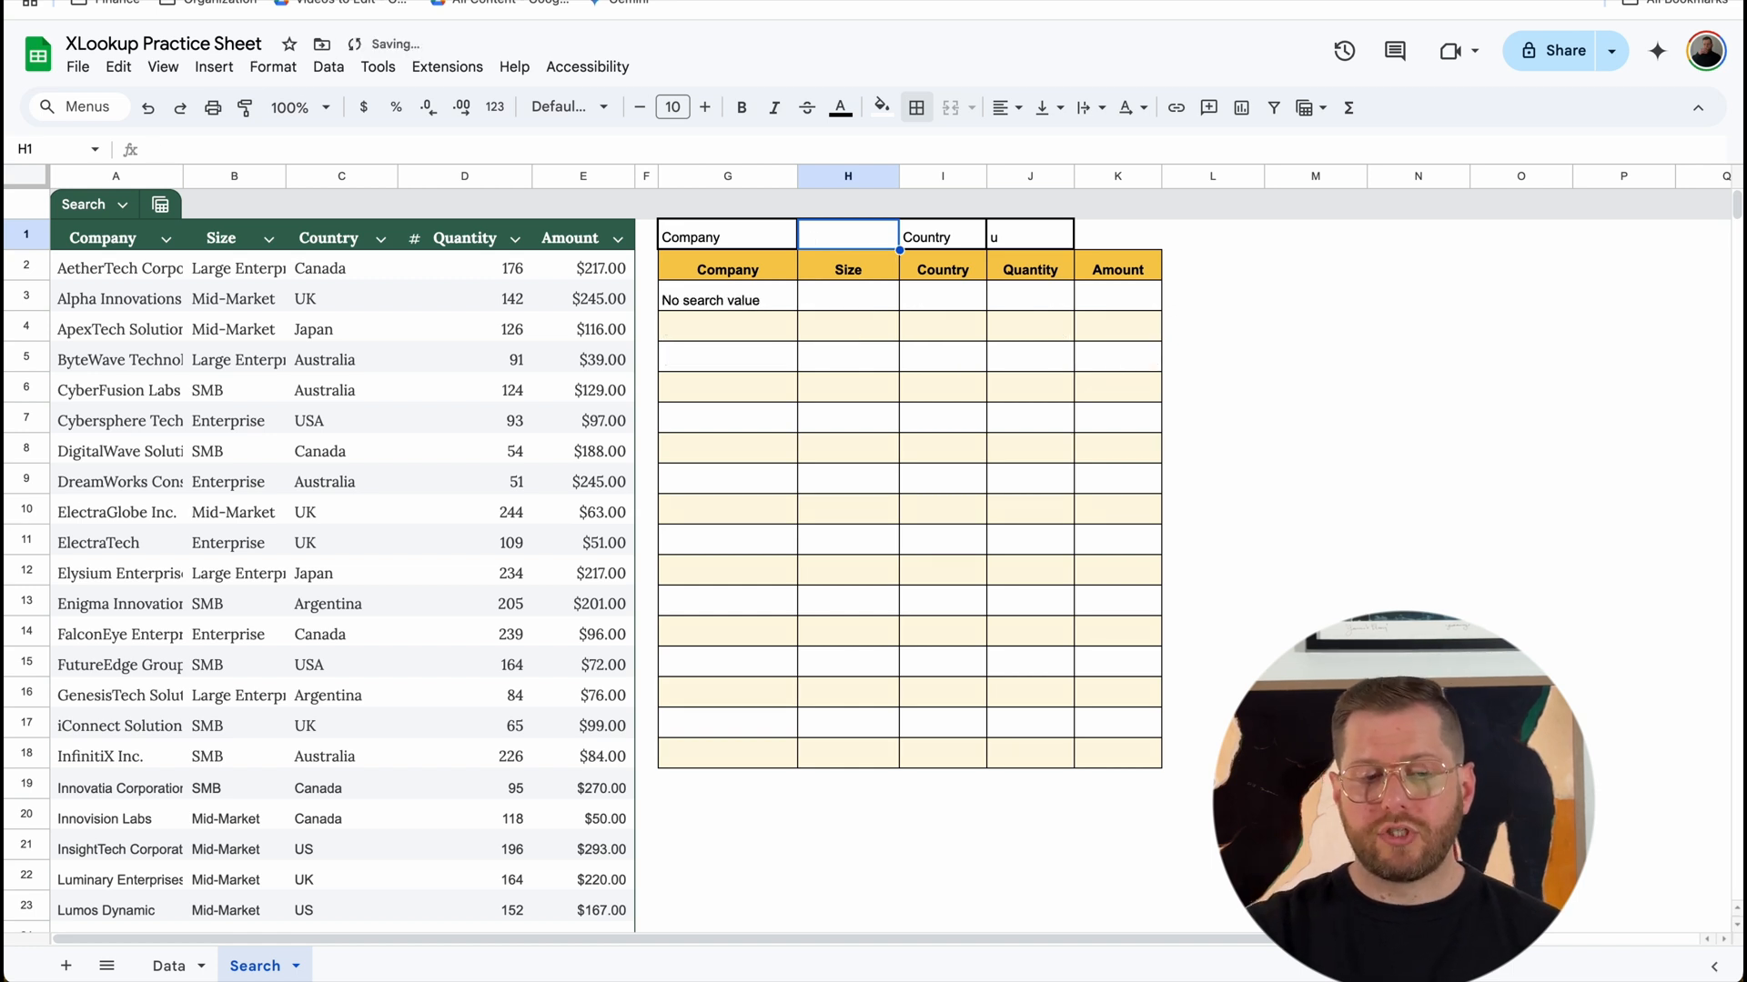
click(744, 308)
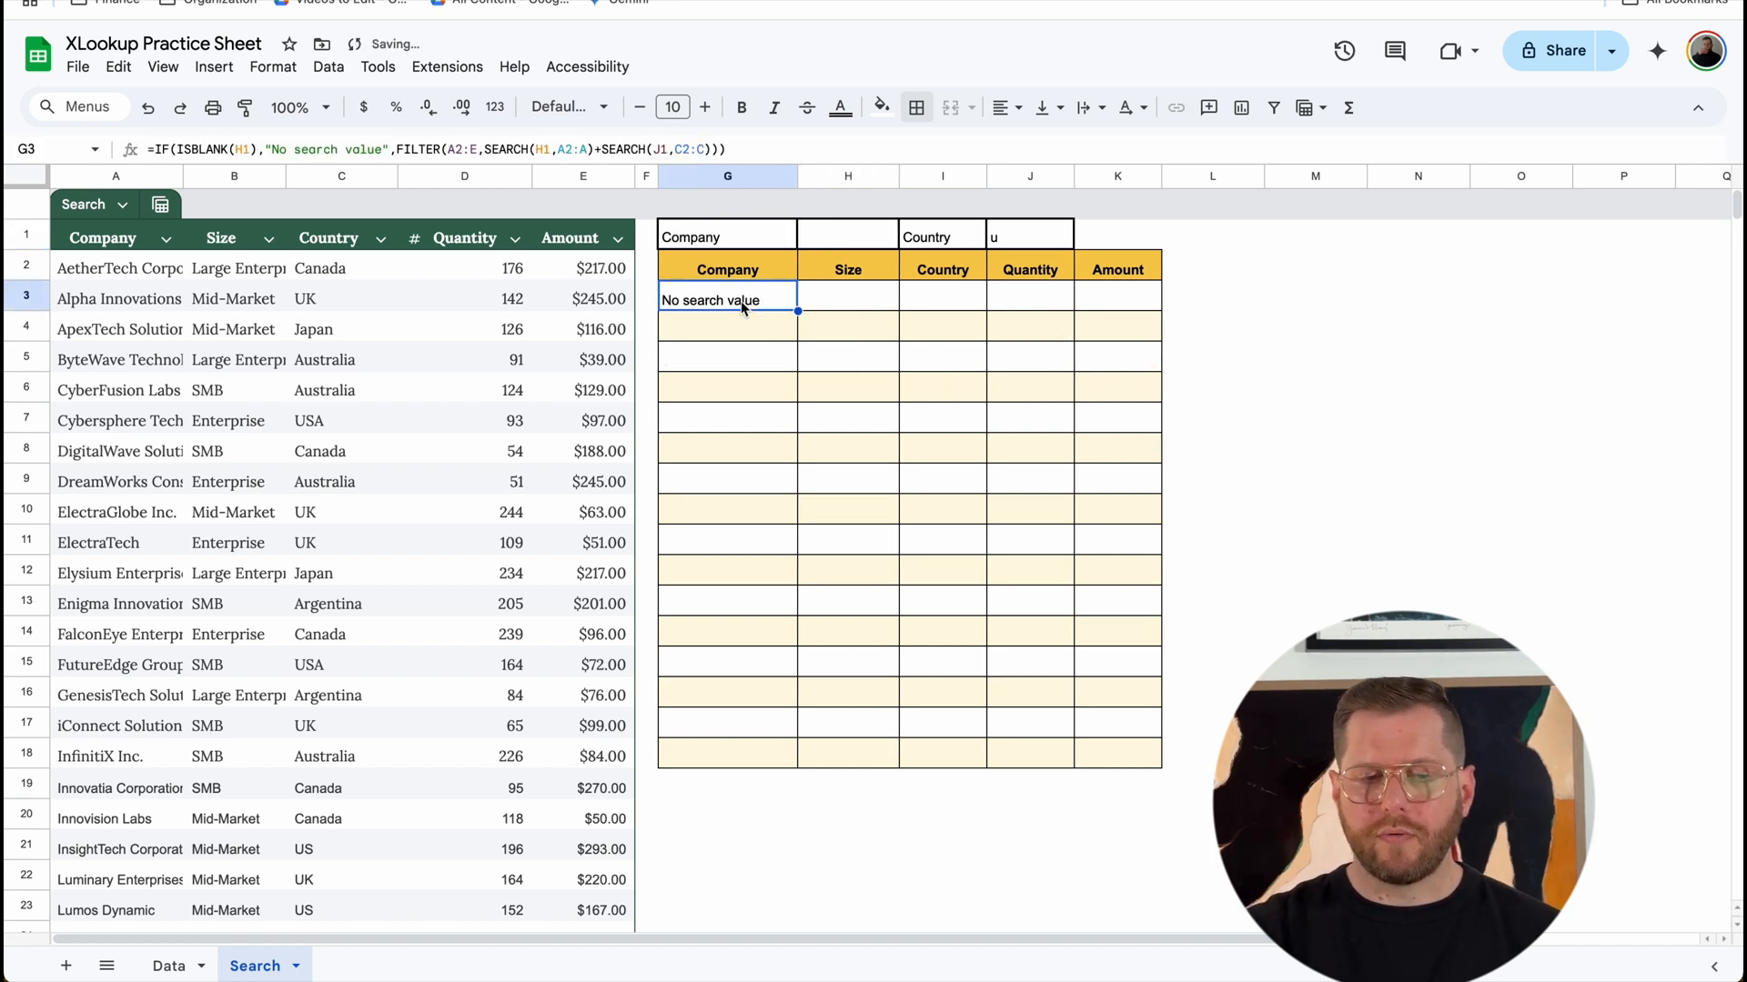
click(1046, 238)
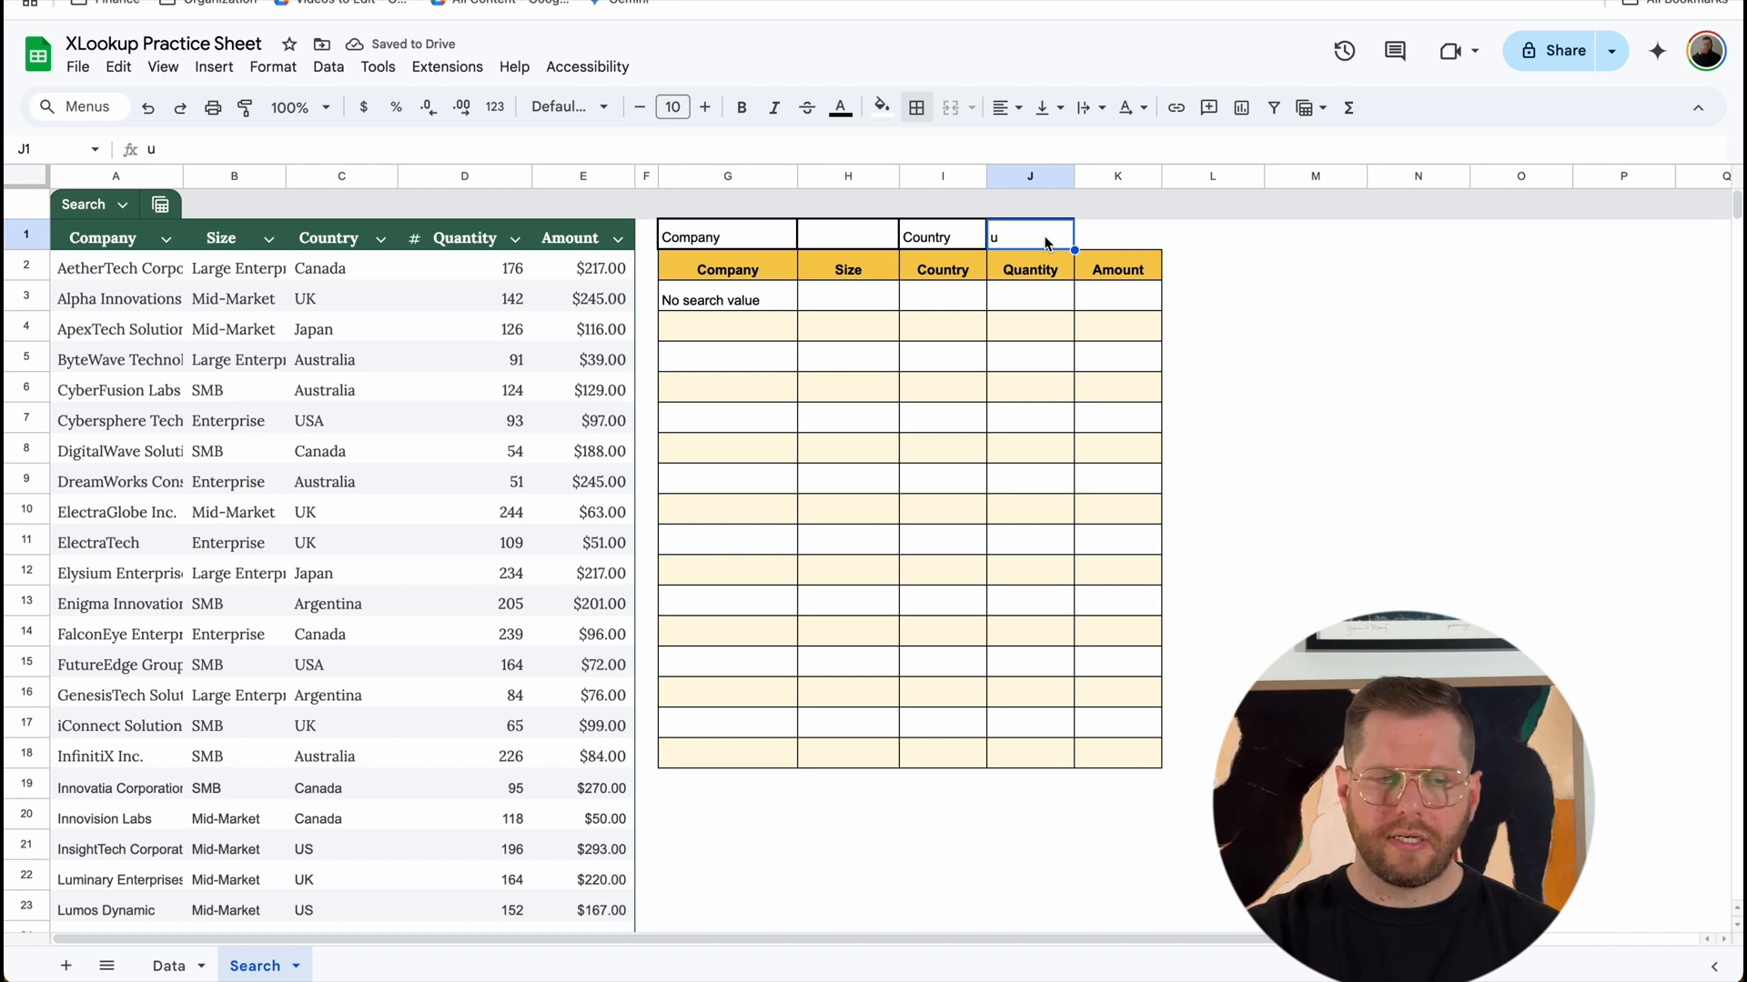
click(751, 299)
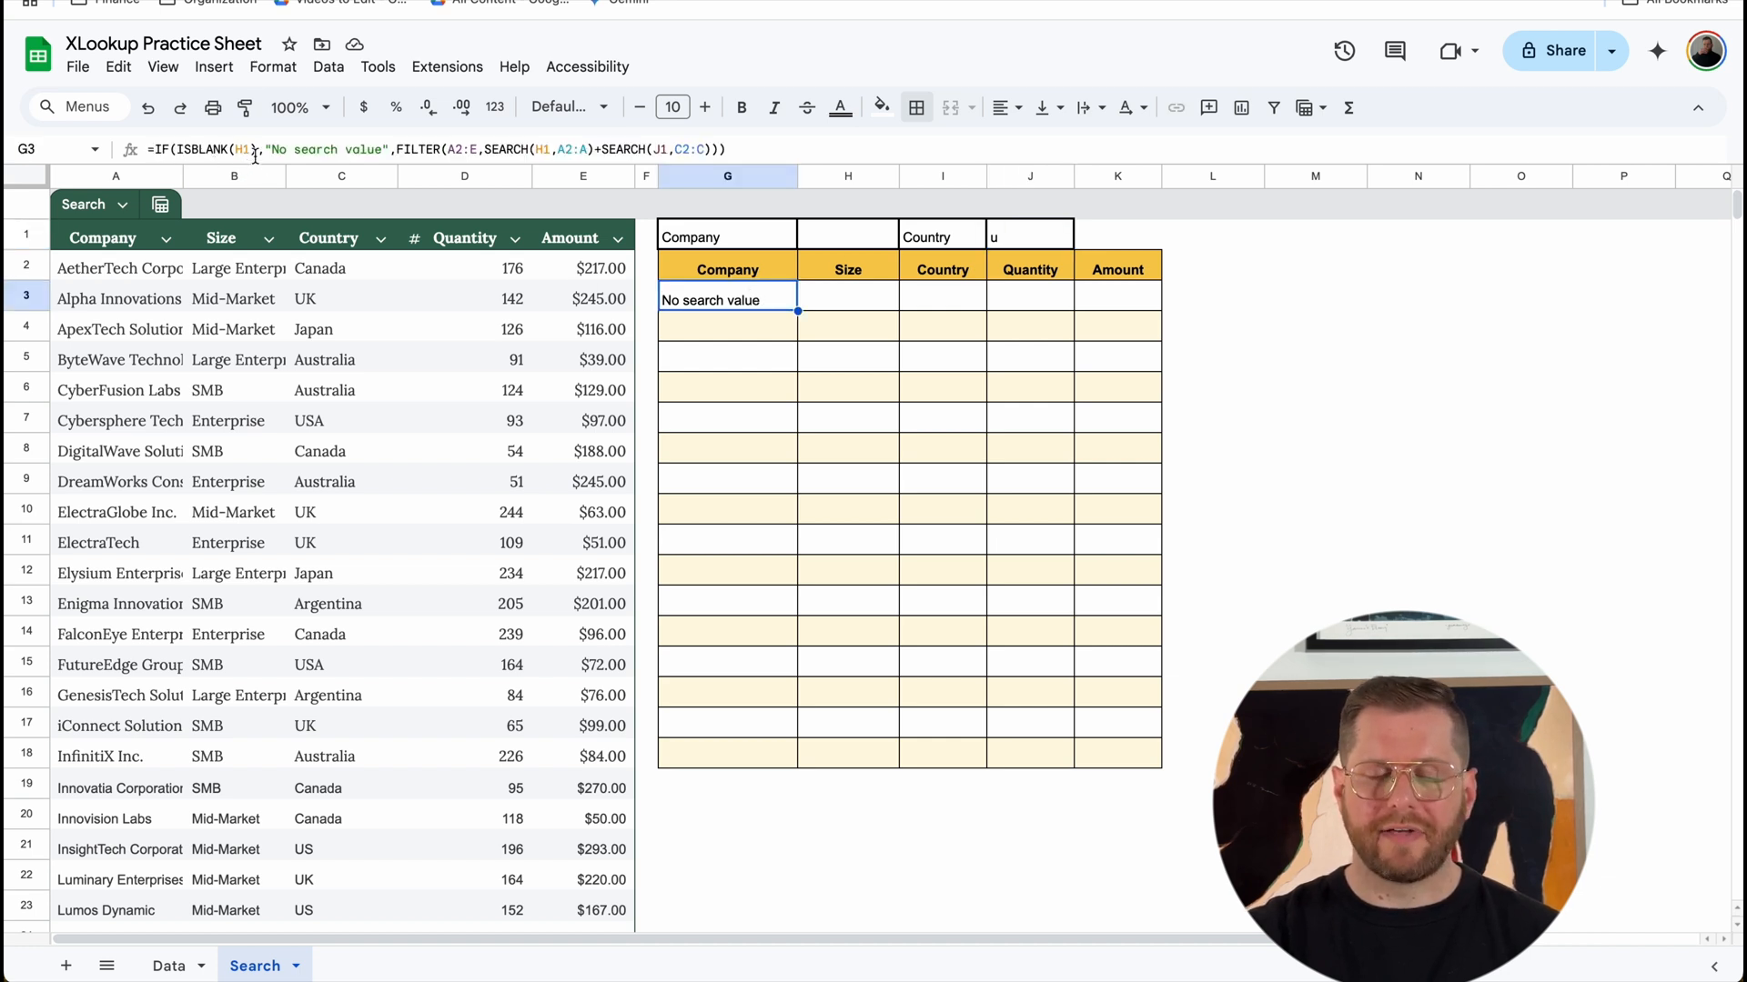
click(844, 239)
click(1043, 240)
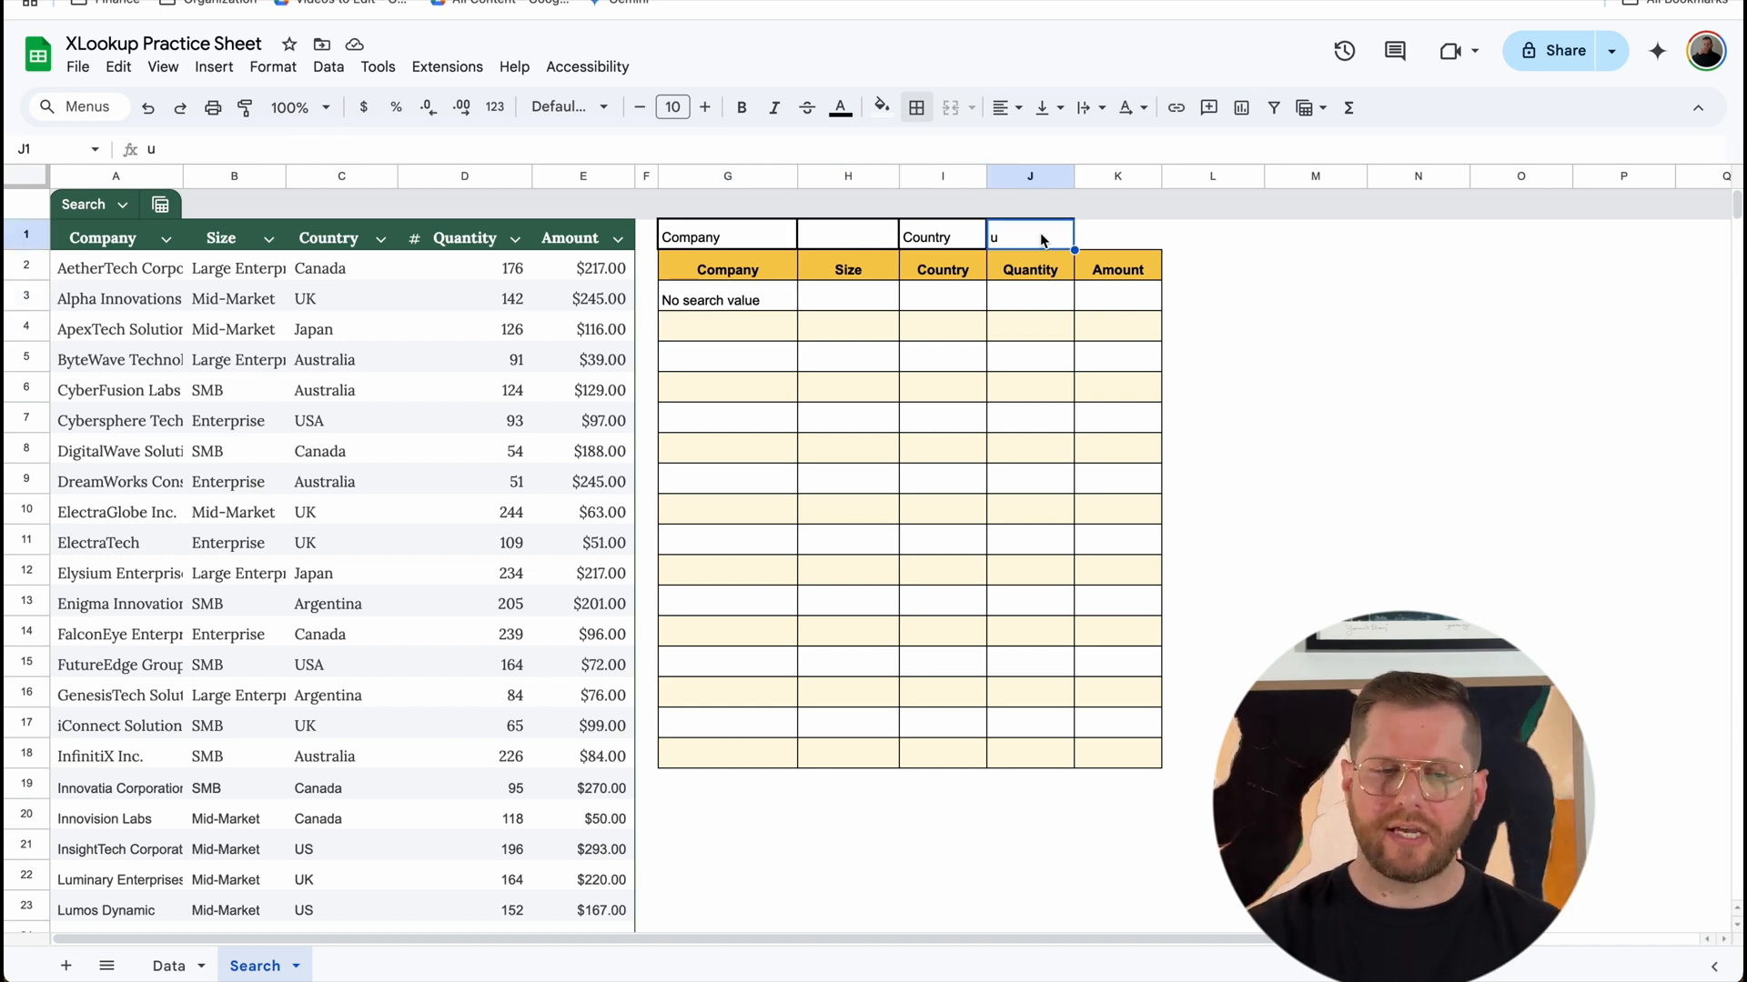
Step: Change the IF test in G3 to AND(ISBLANK(H1),ISBLANK(J1)) so both search cells are checked for blanks
click(742, 304)
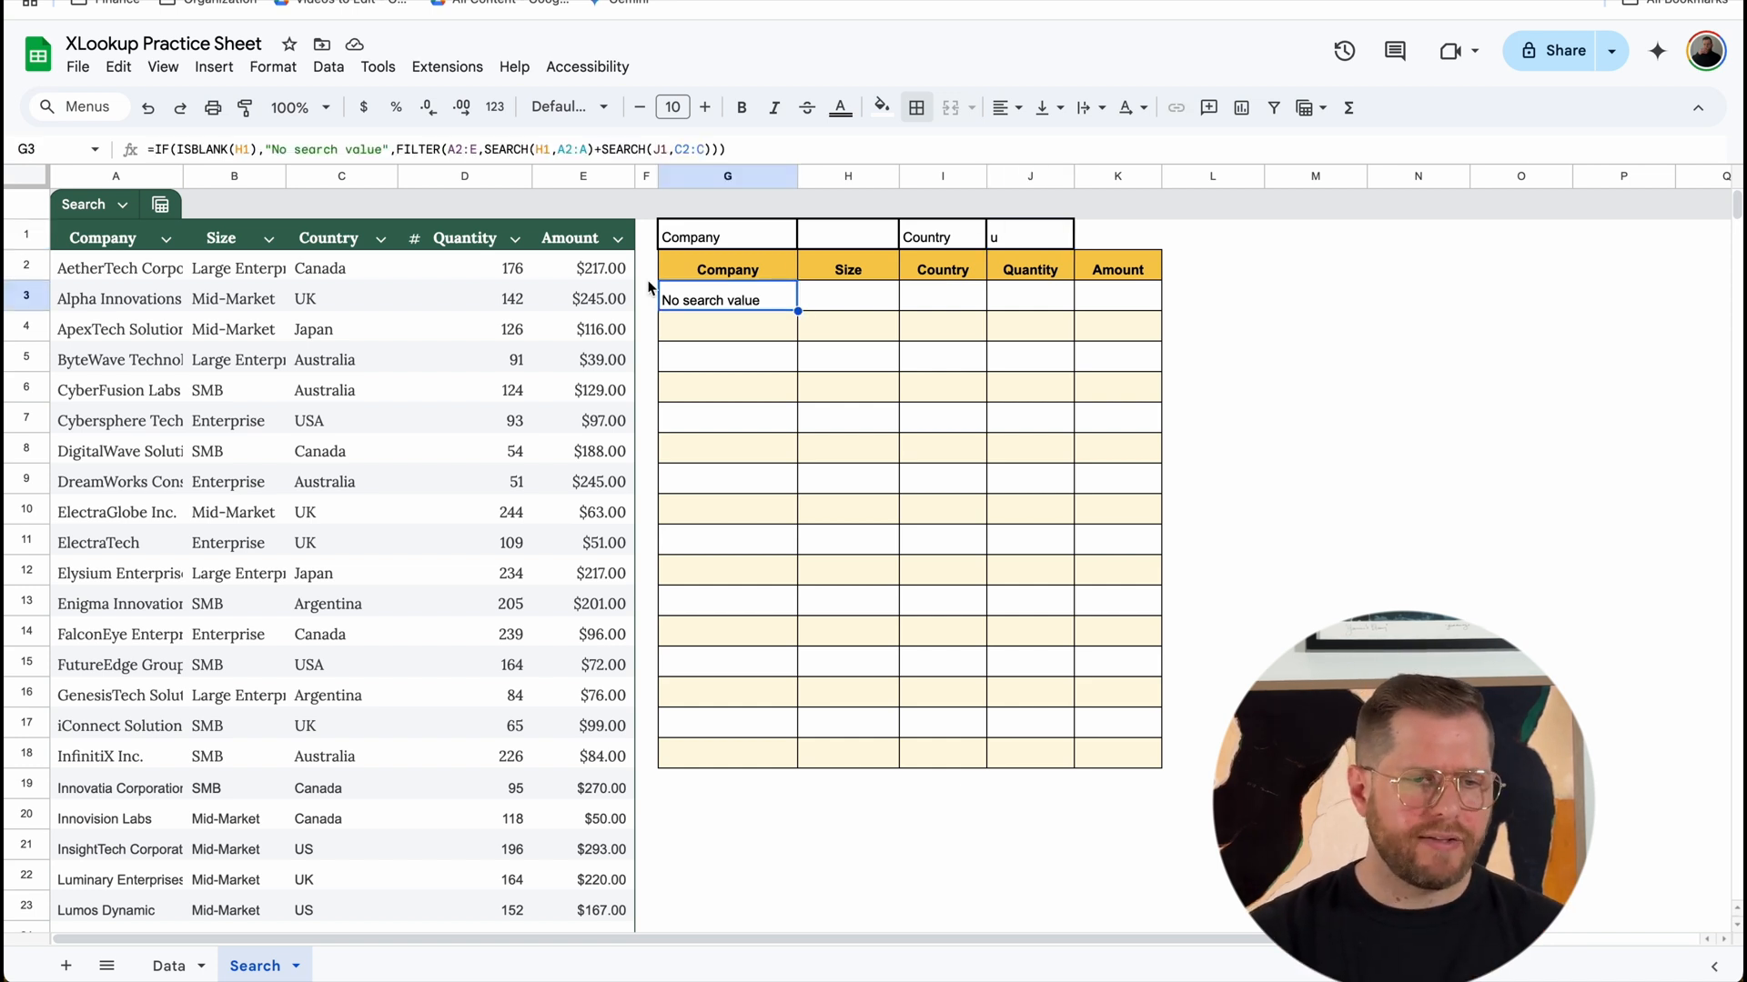
click(178, 149)
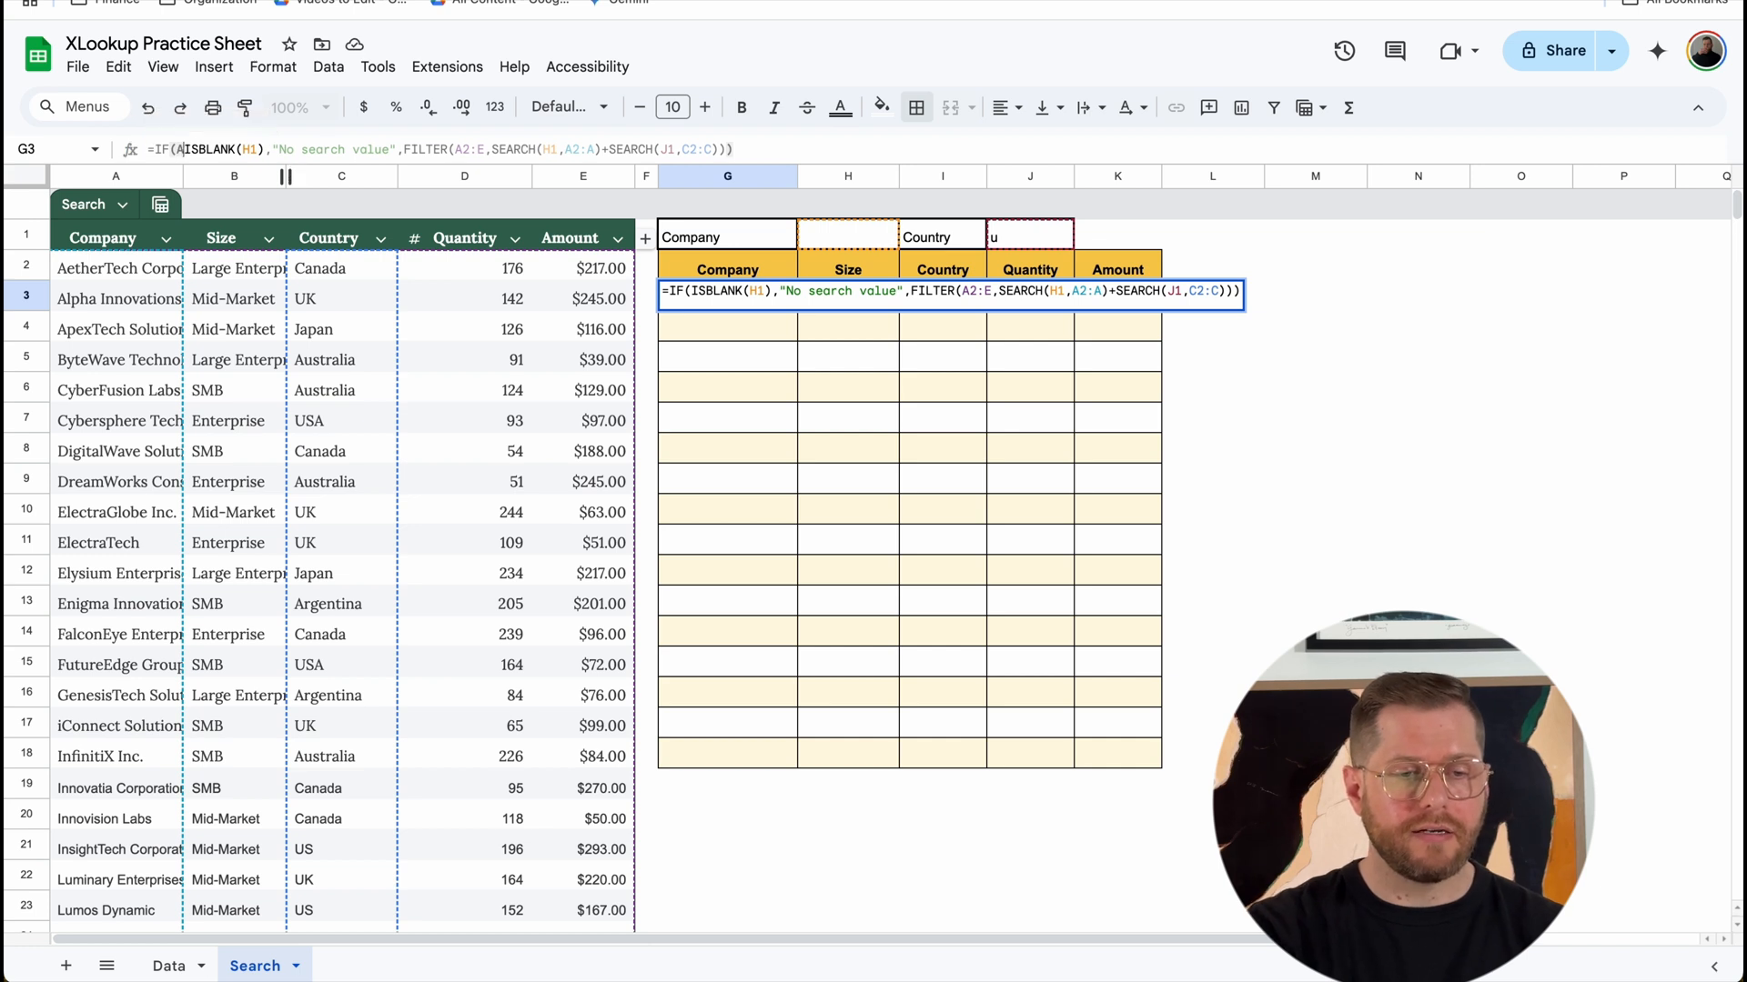
text(AND()
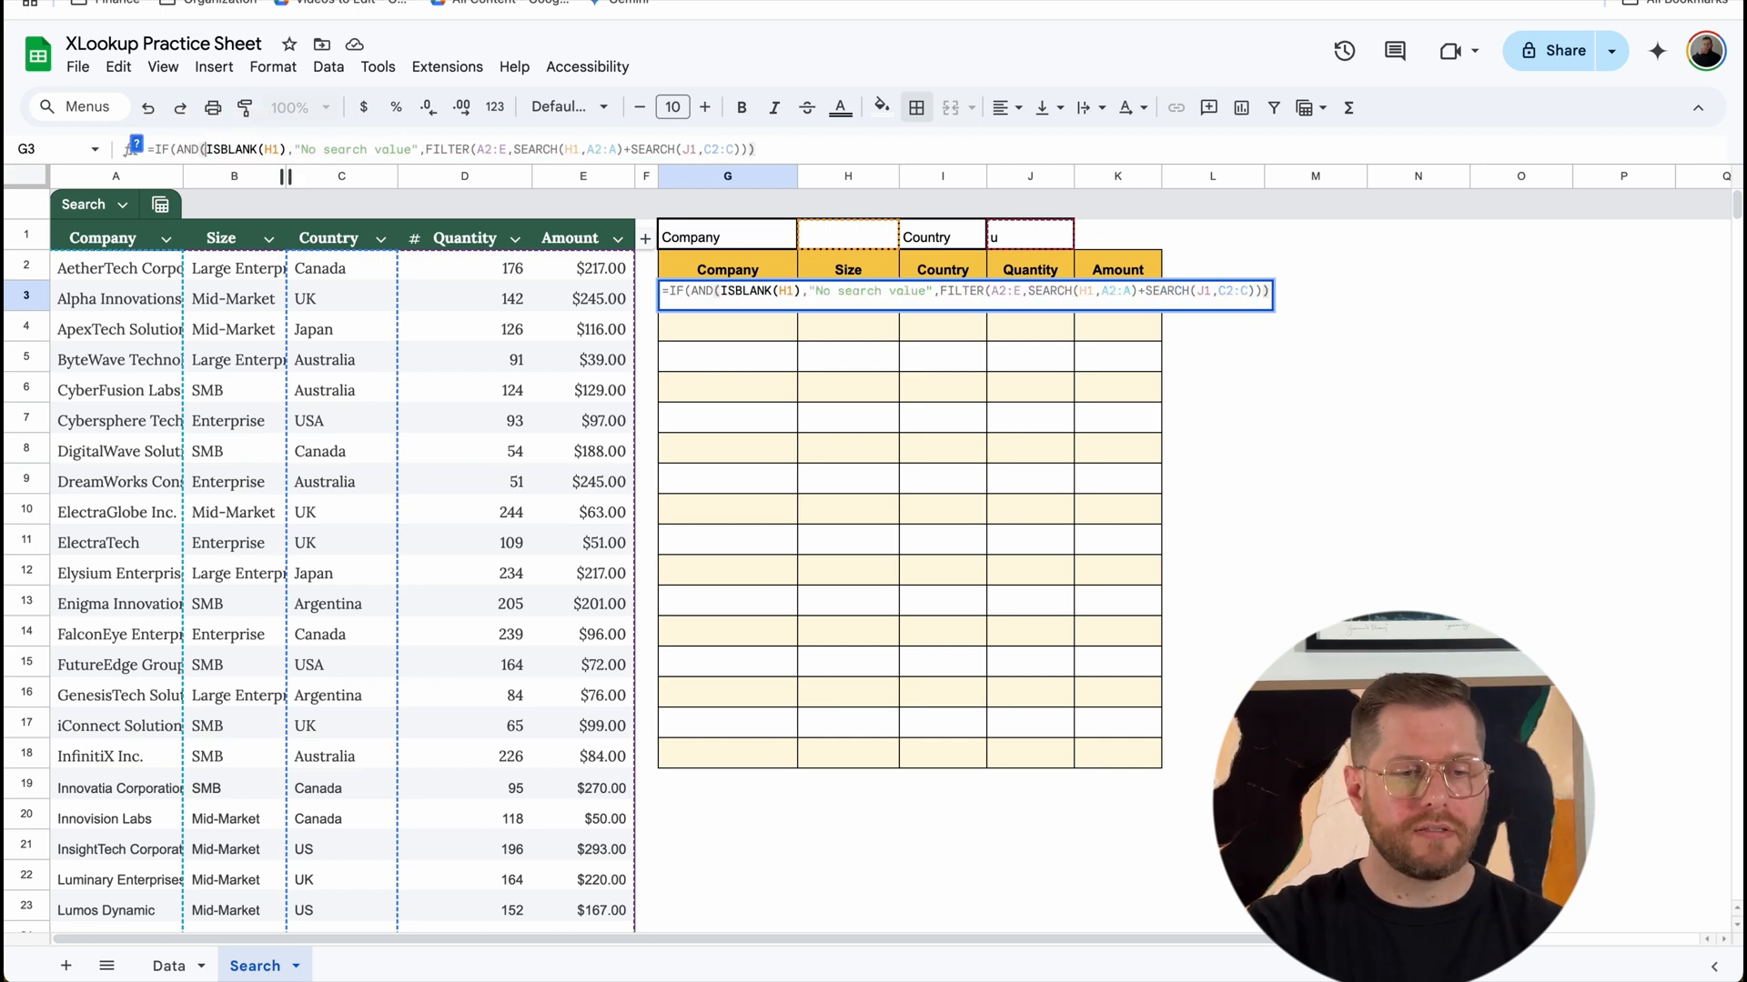
click(285, 148)
text(,)
text(ISBLANK()
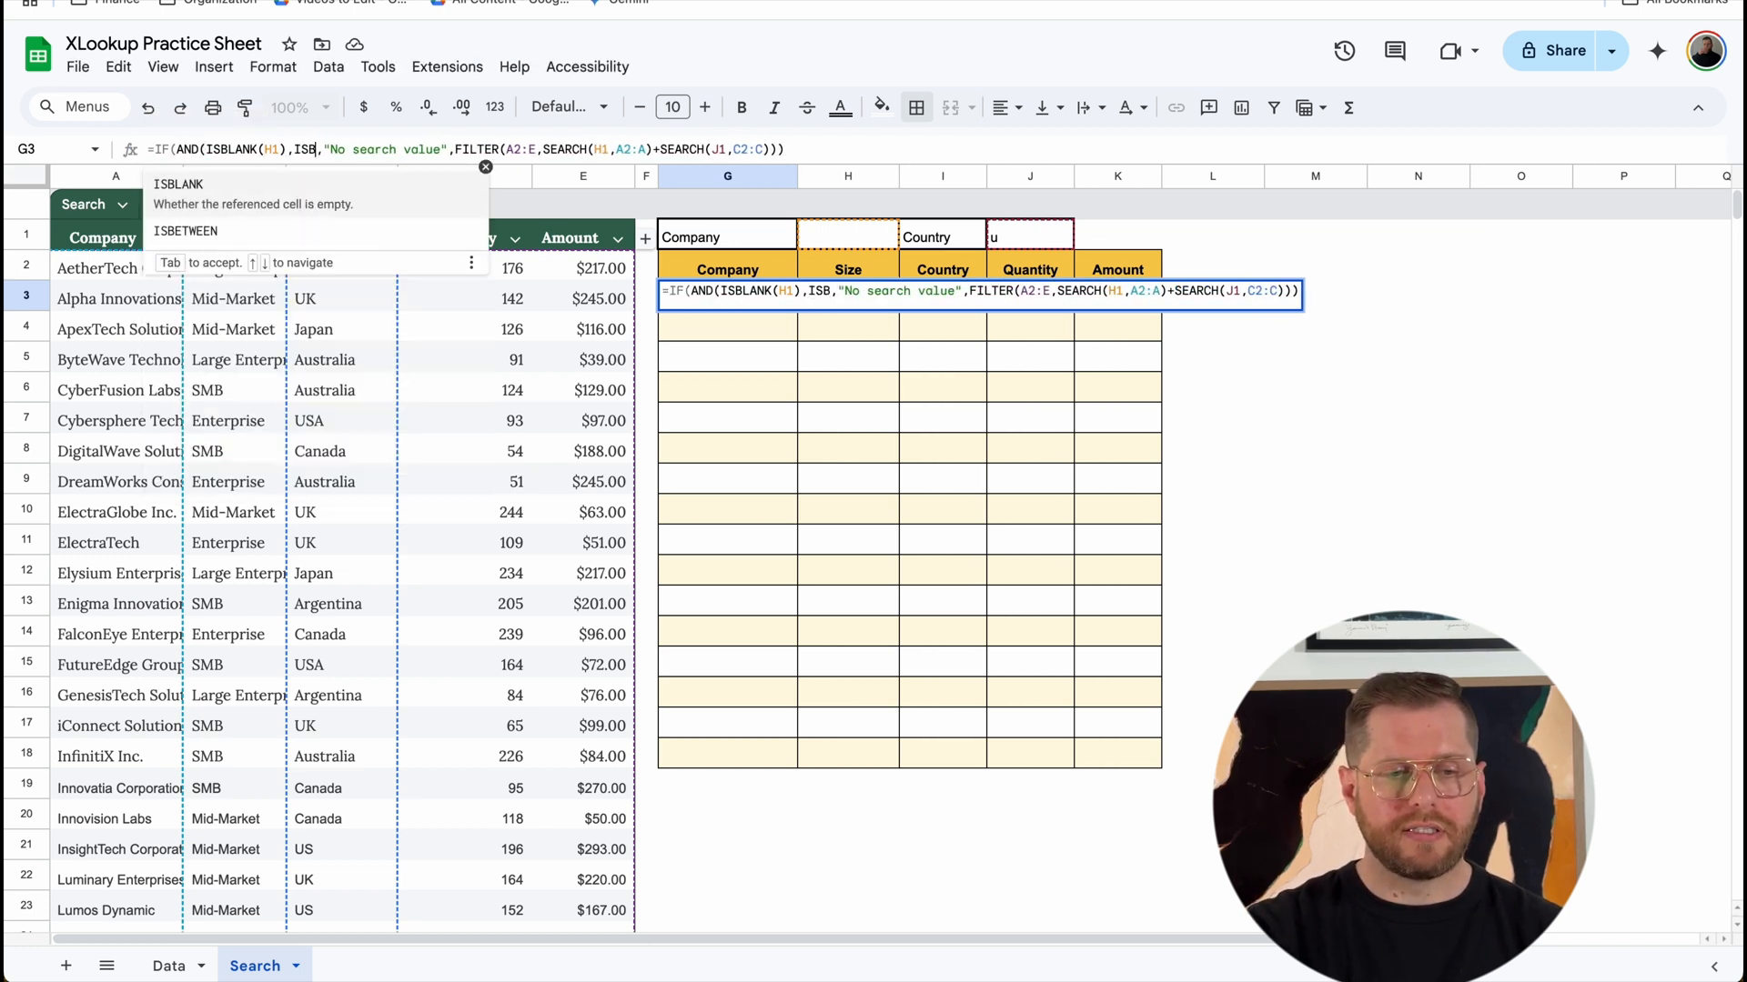
text(J1))
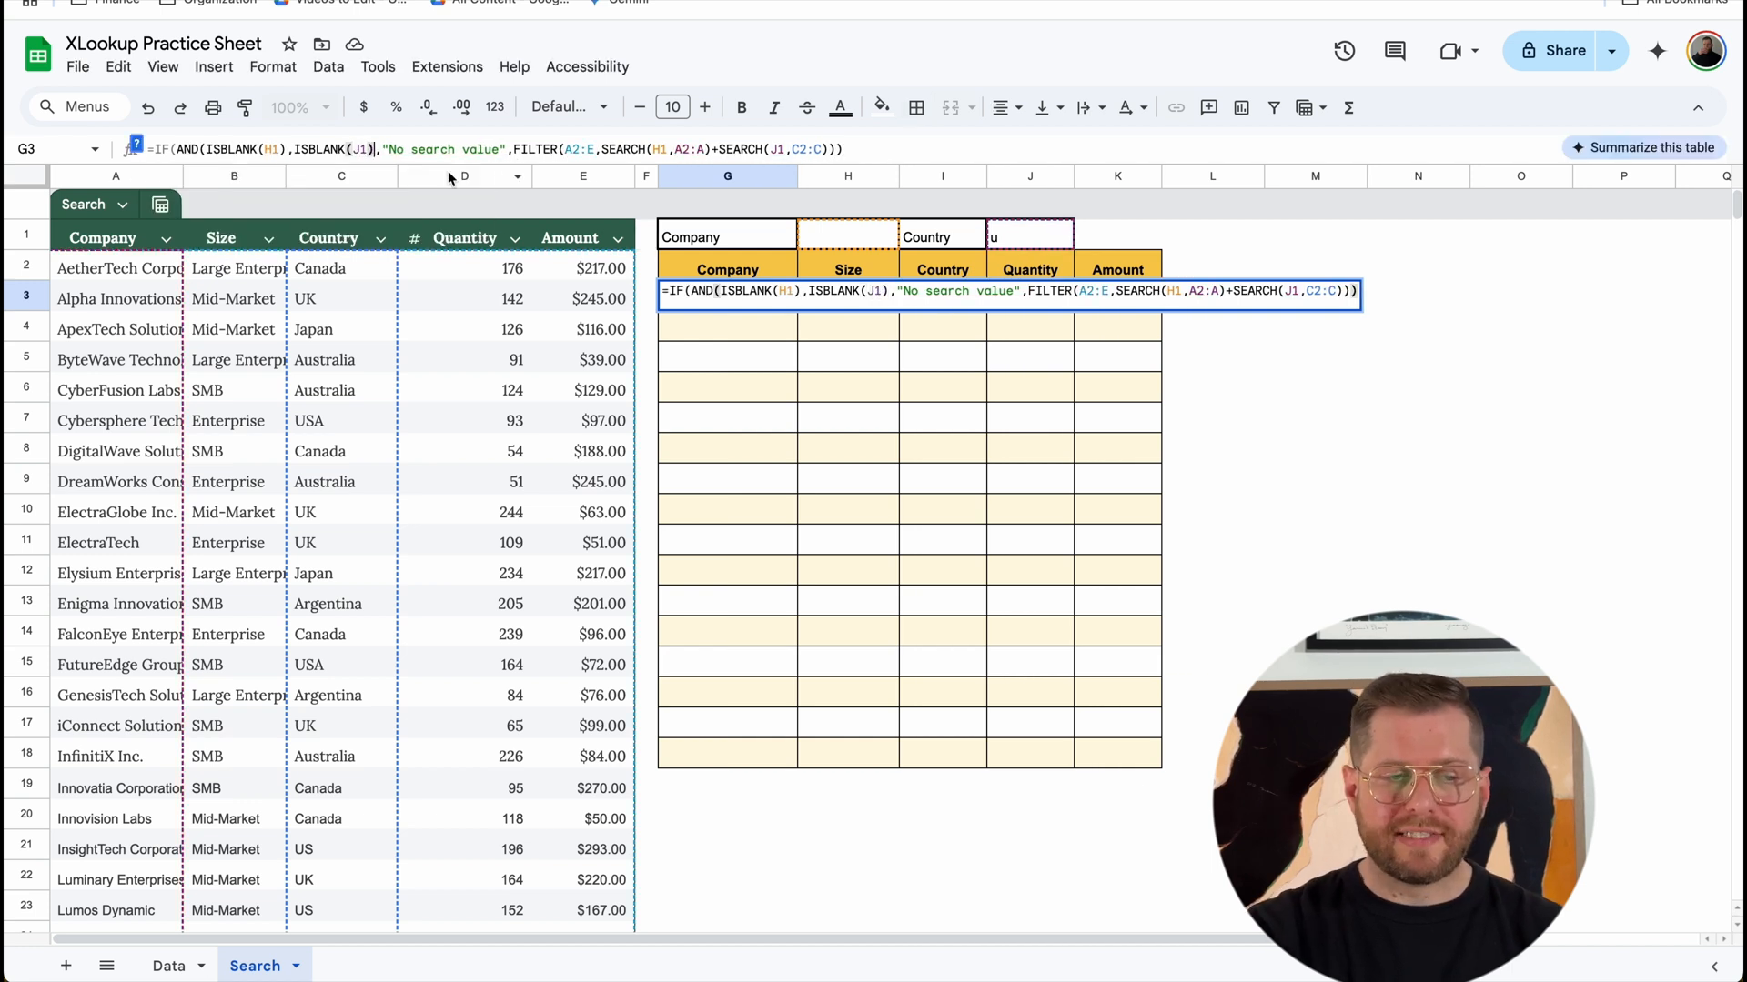
text())
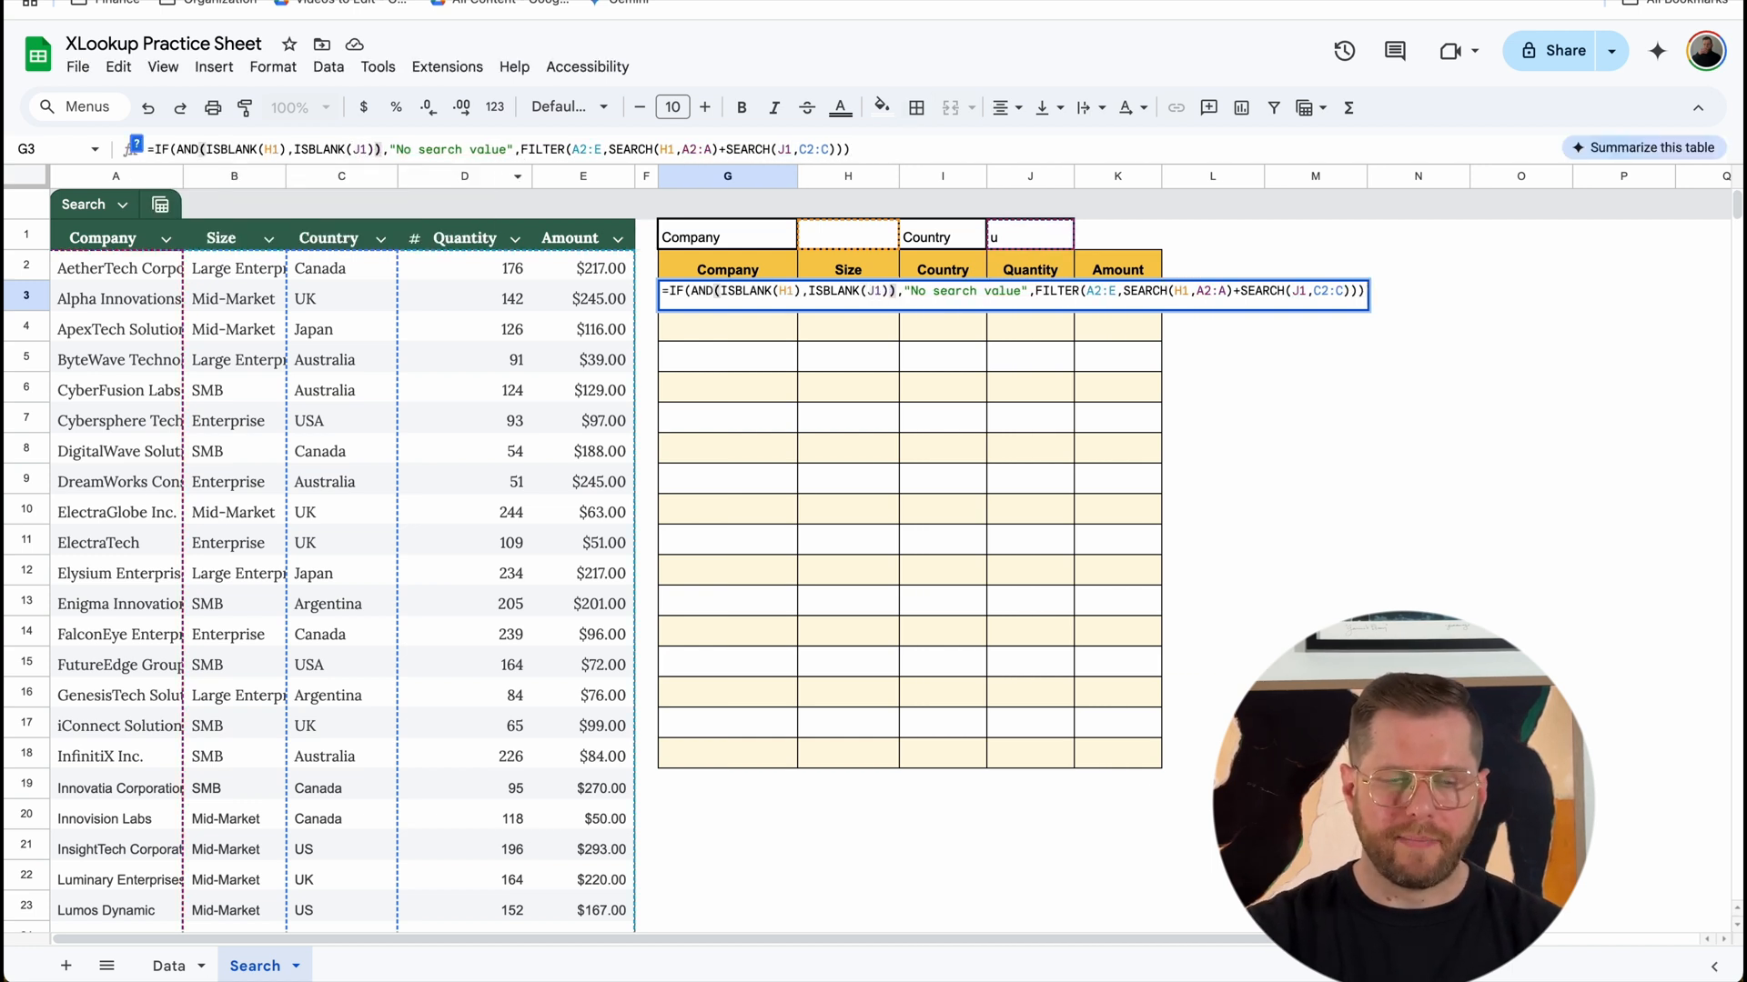
key(Return)
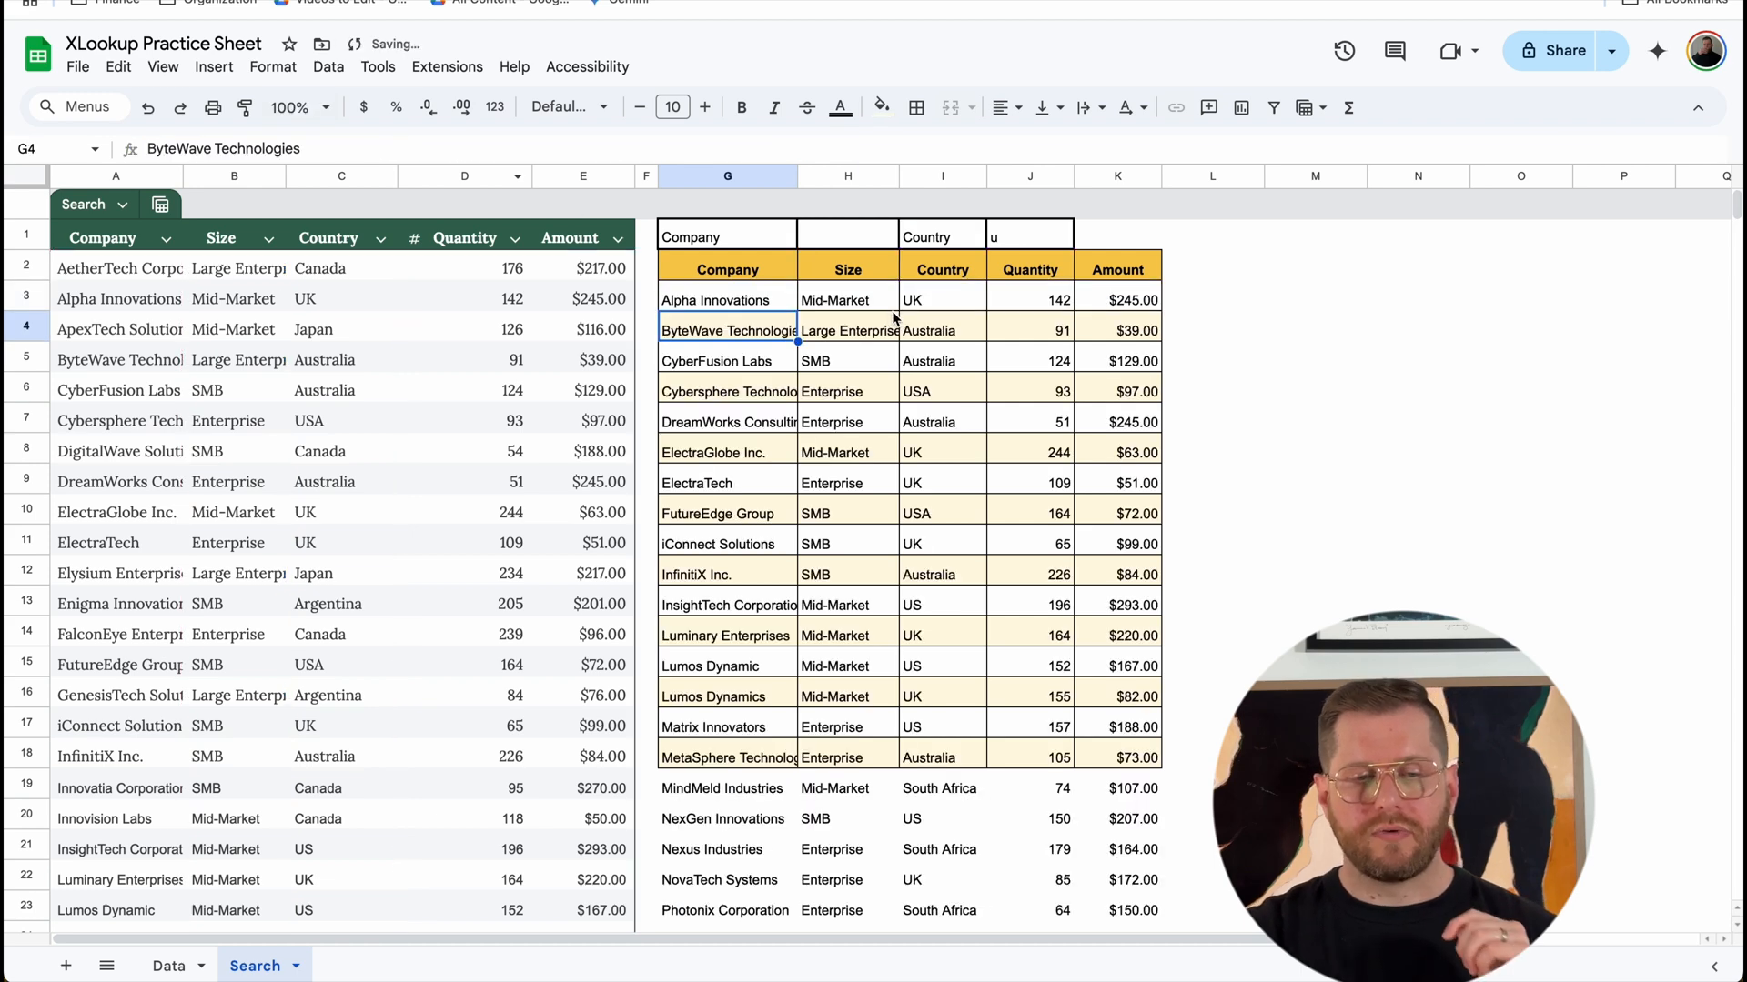
Step: Empty the country search term in cell J1 to check the formula with both search cells blank
click(1025, 238)
key(Delete)
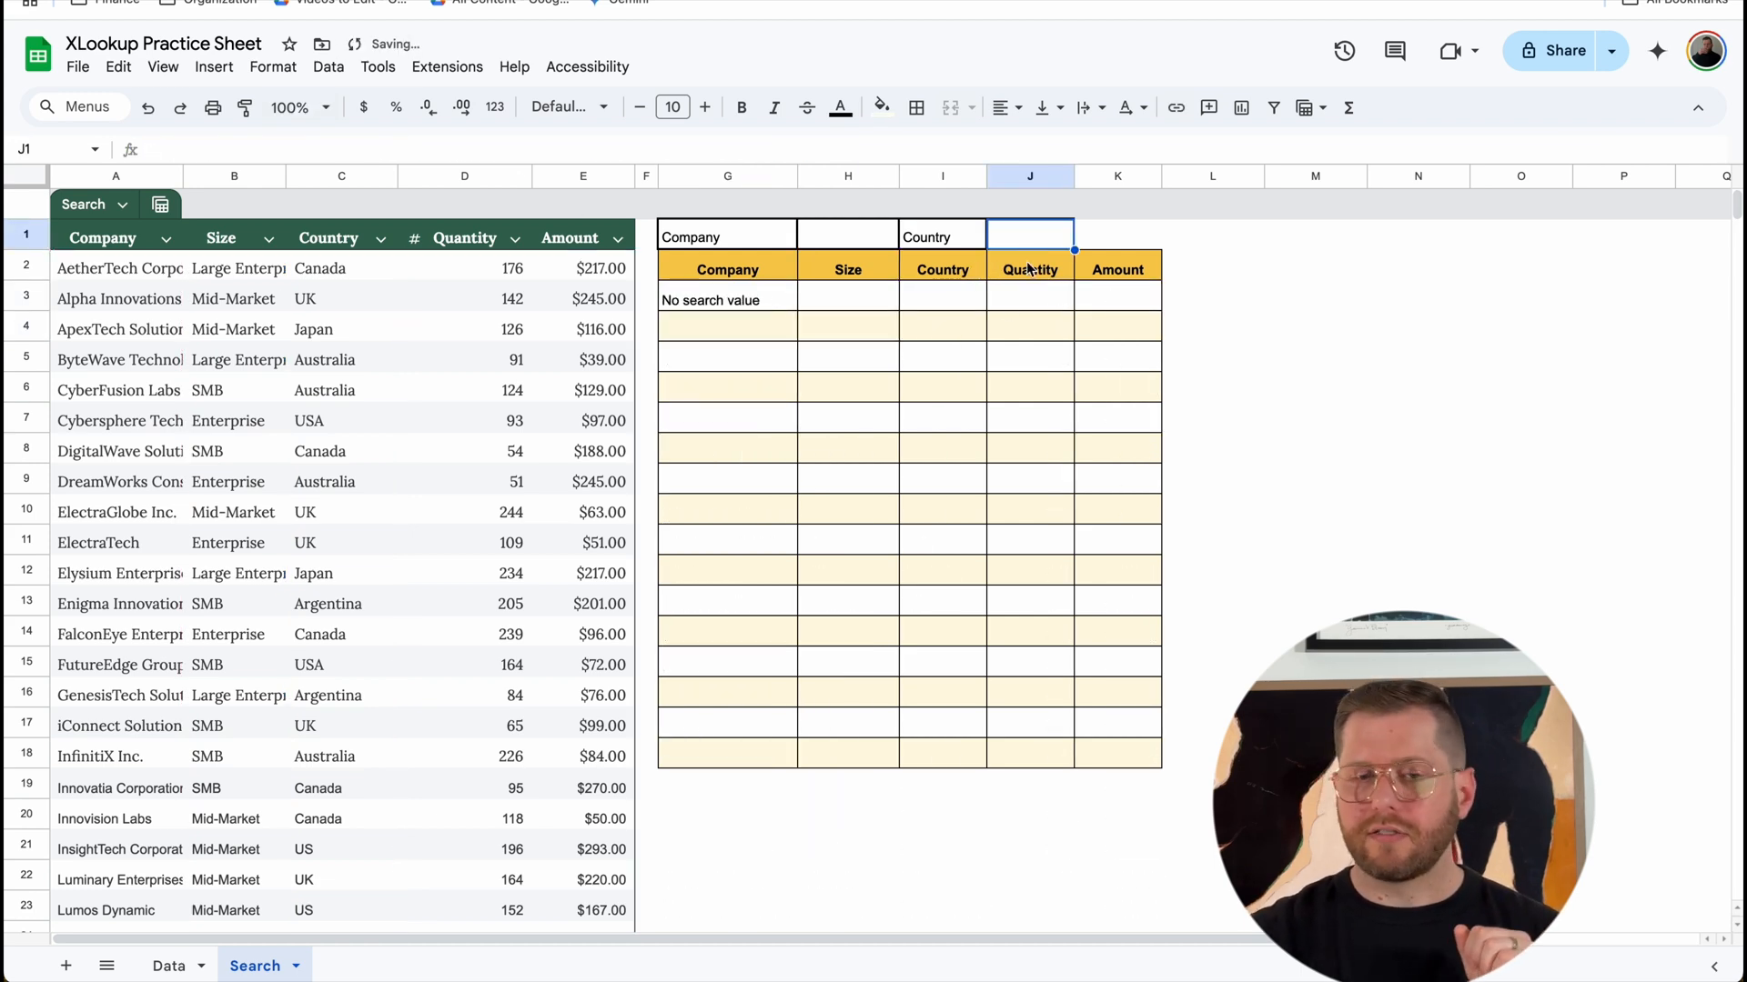
click(1002, 307)
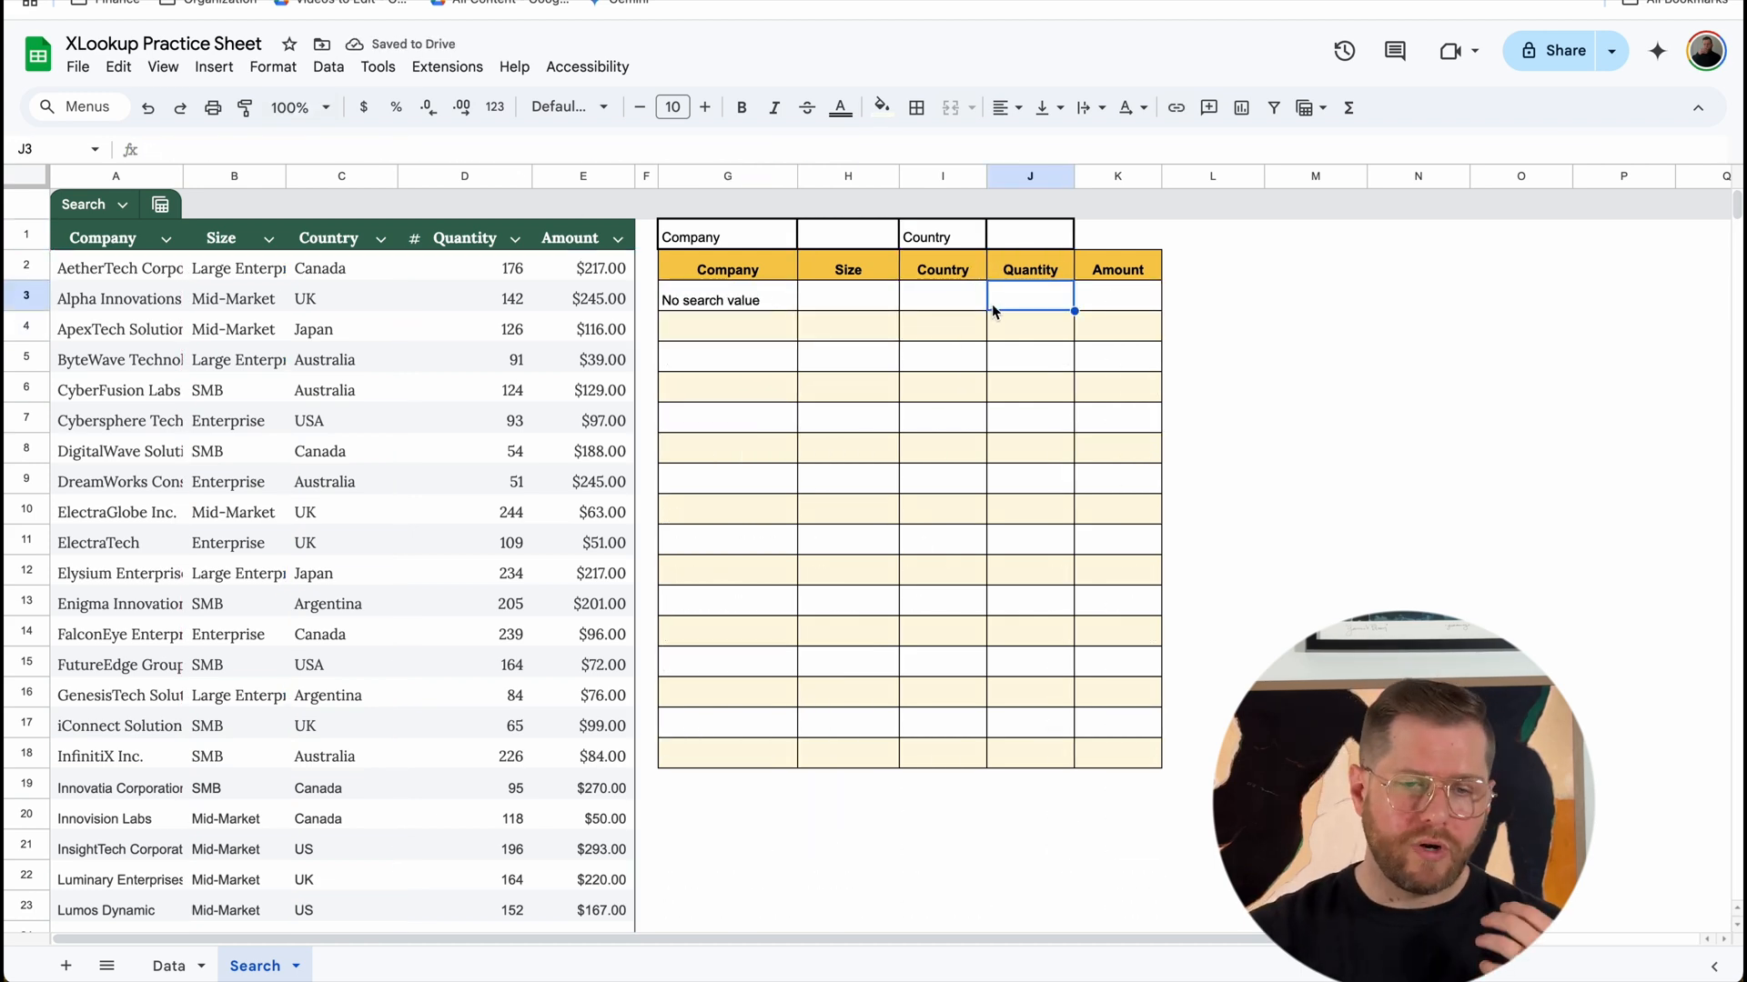
Step: Test a company-only search by entering "f" in H1 and emptying the cell again
click(848, 238)
text(f)
key(Return)
key(Up)
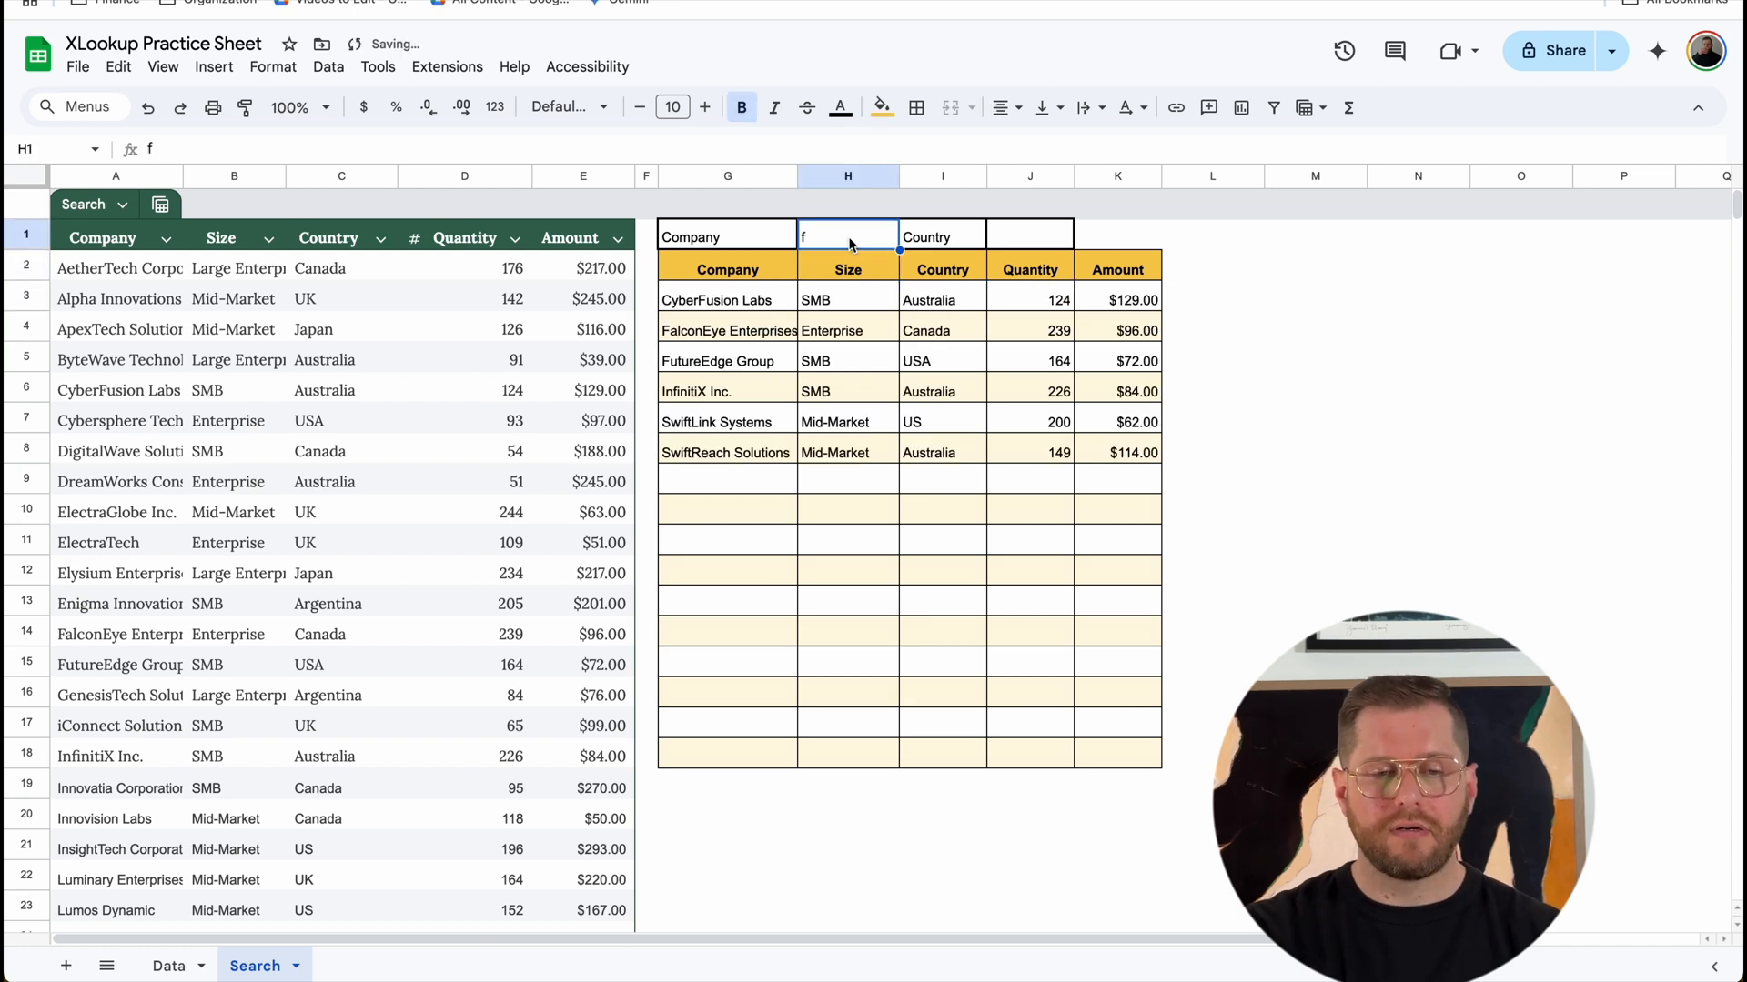
key(Delete)
Step: Test a country-only search by entering "u" in J1 and emptying the cell again
click(1017, 235)
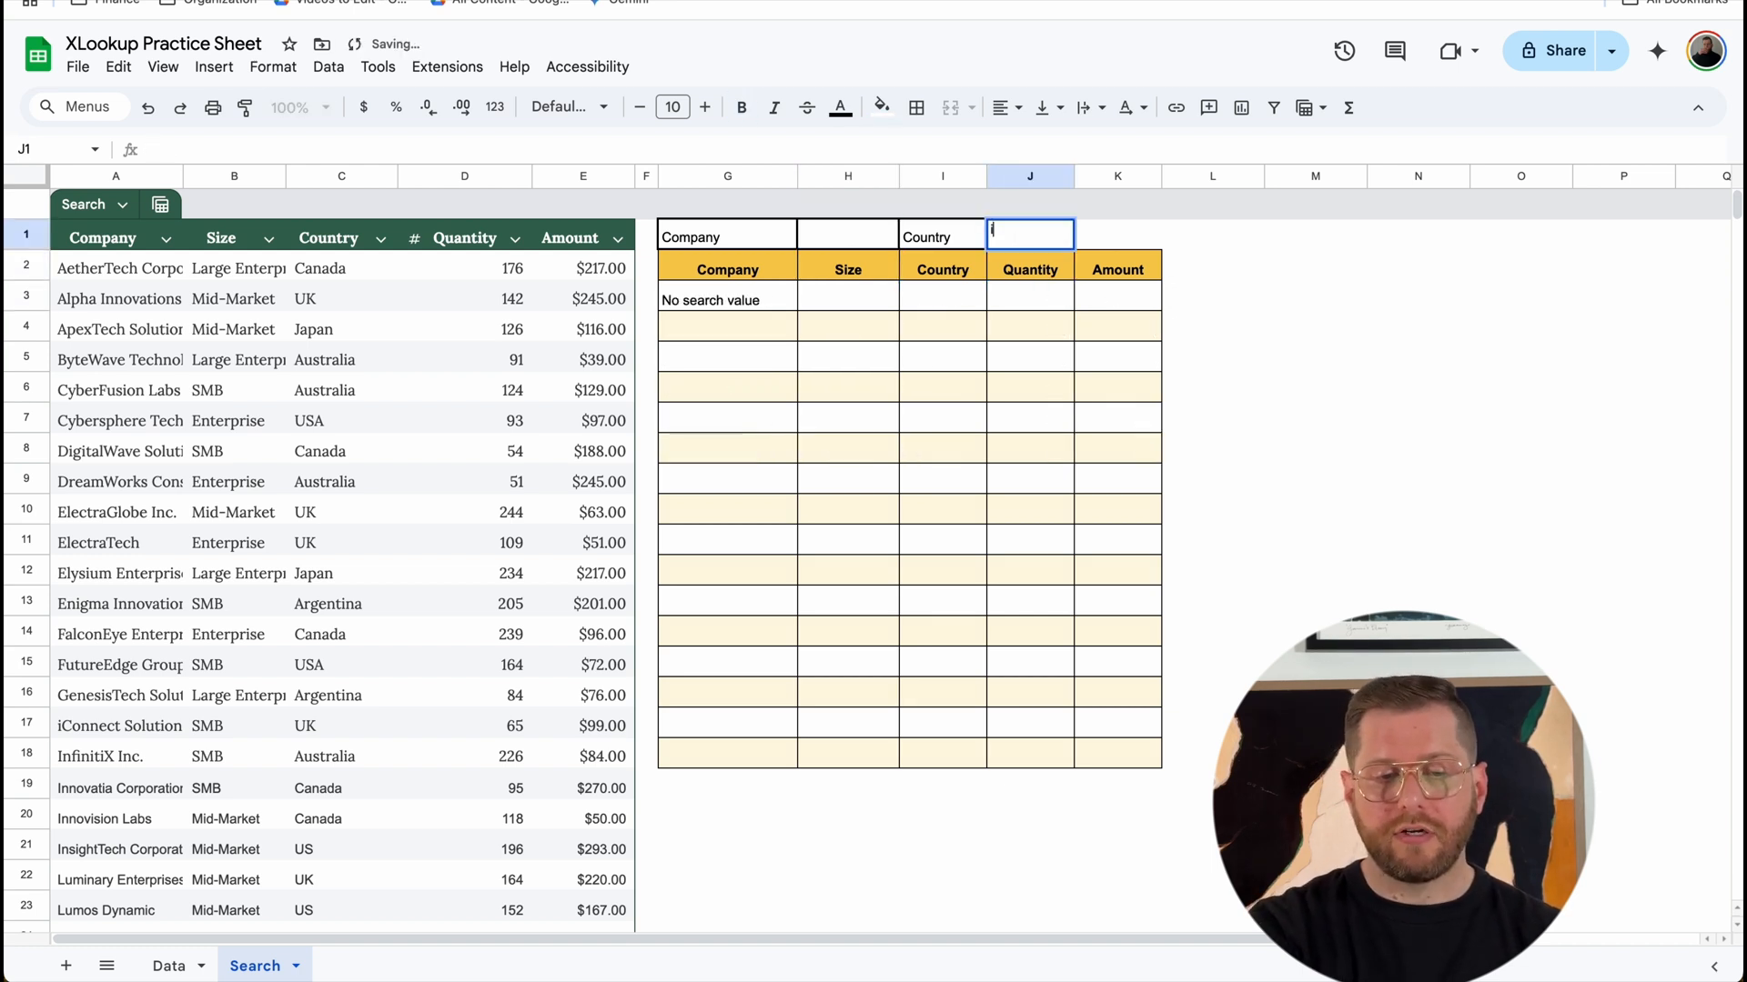
text(u)
key(Return)
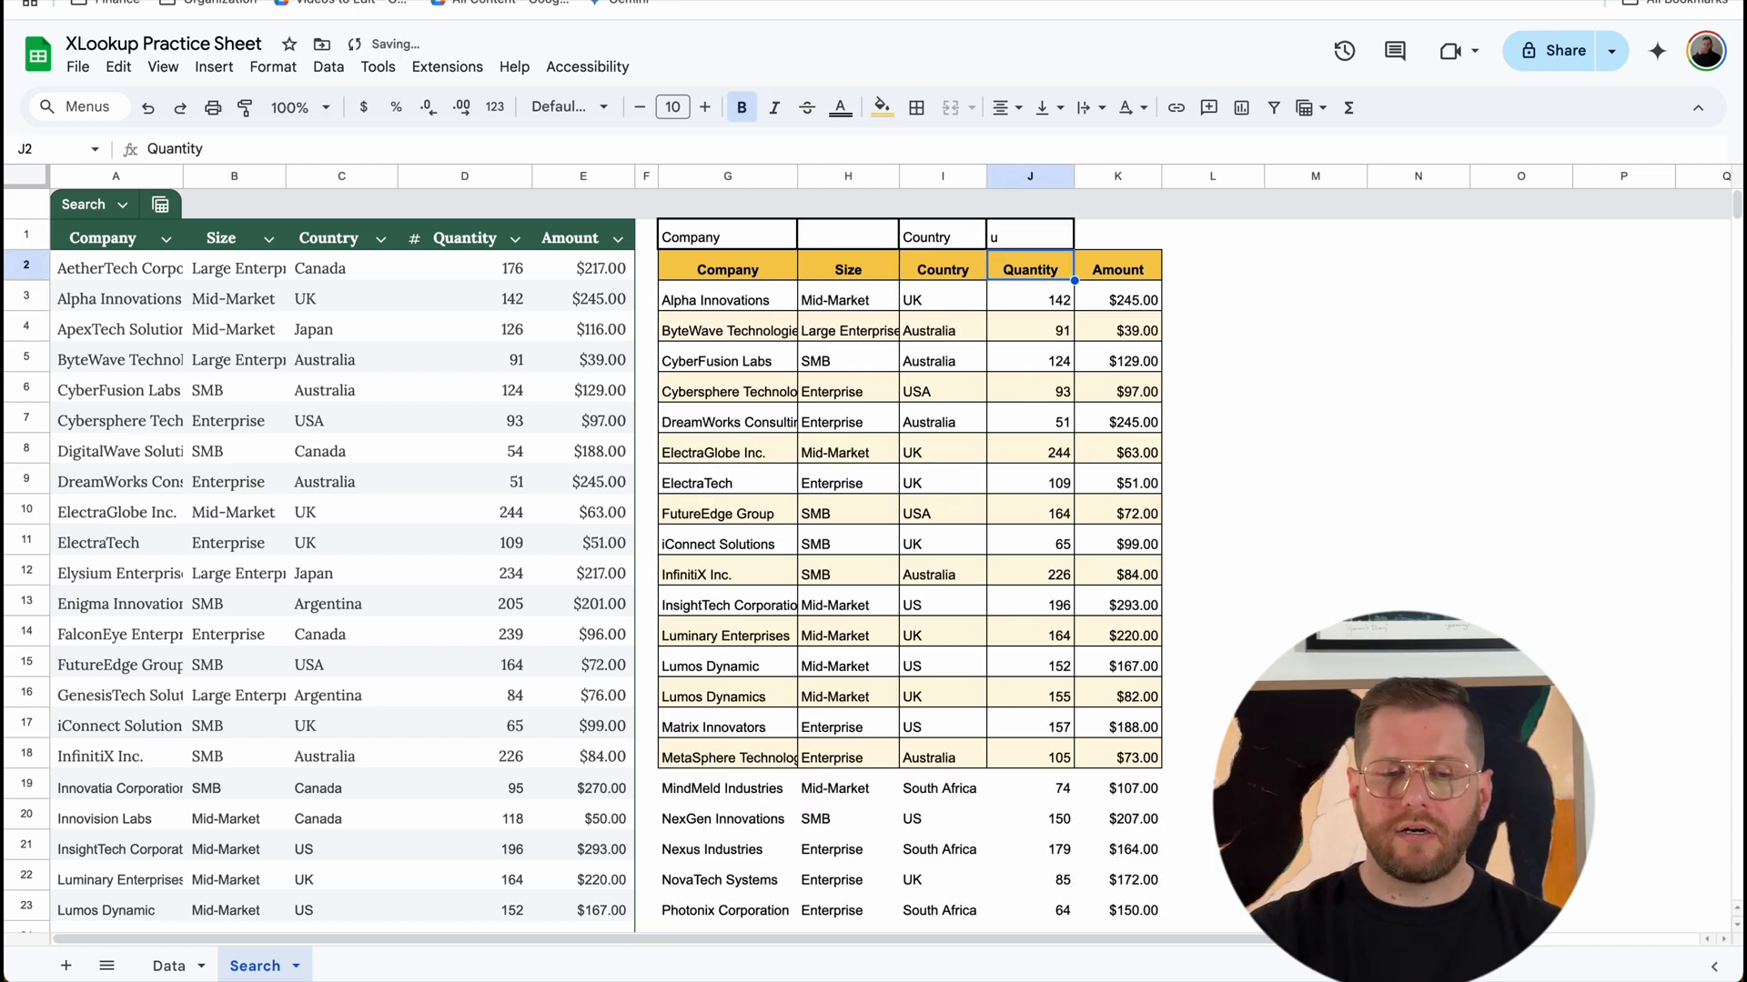
key(Up)
key(Delete)
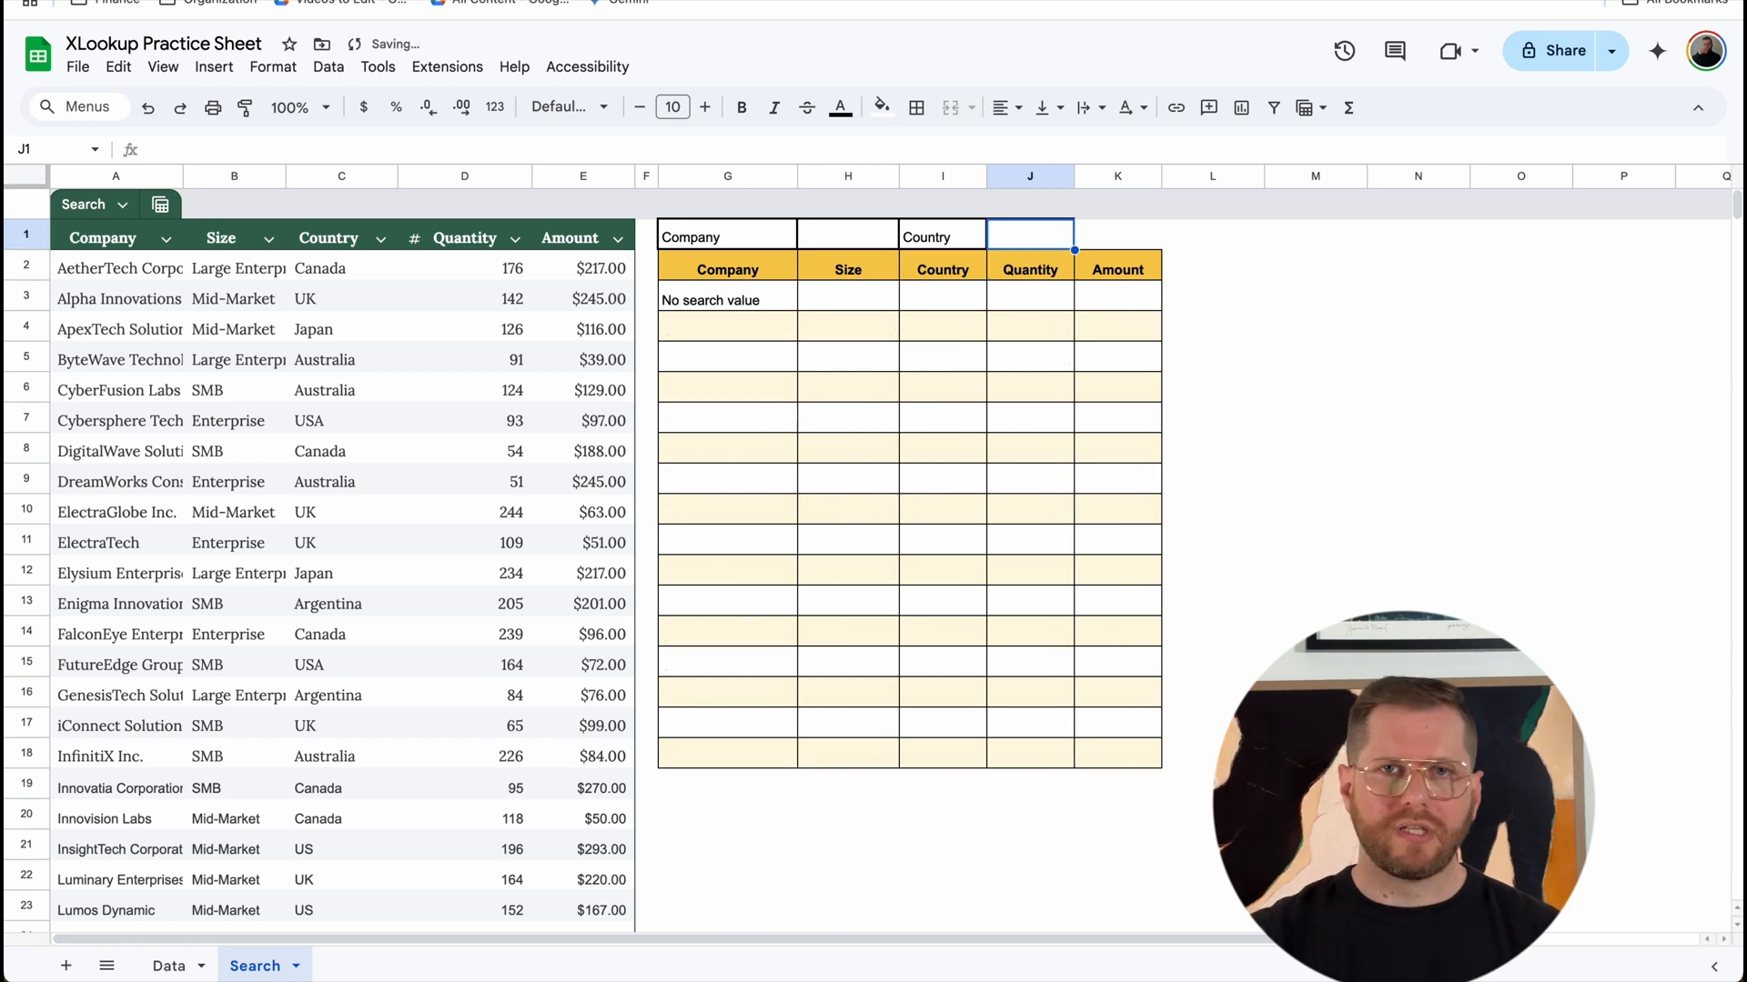
Step: Add two columns after Amount in the Search table and name the first one "Short"
click(744, 245)
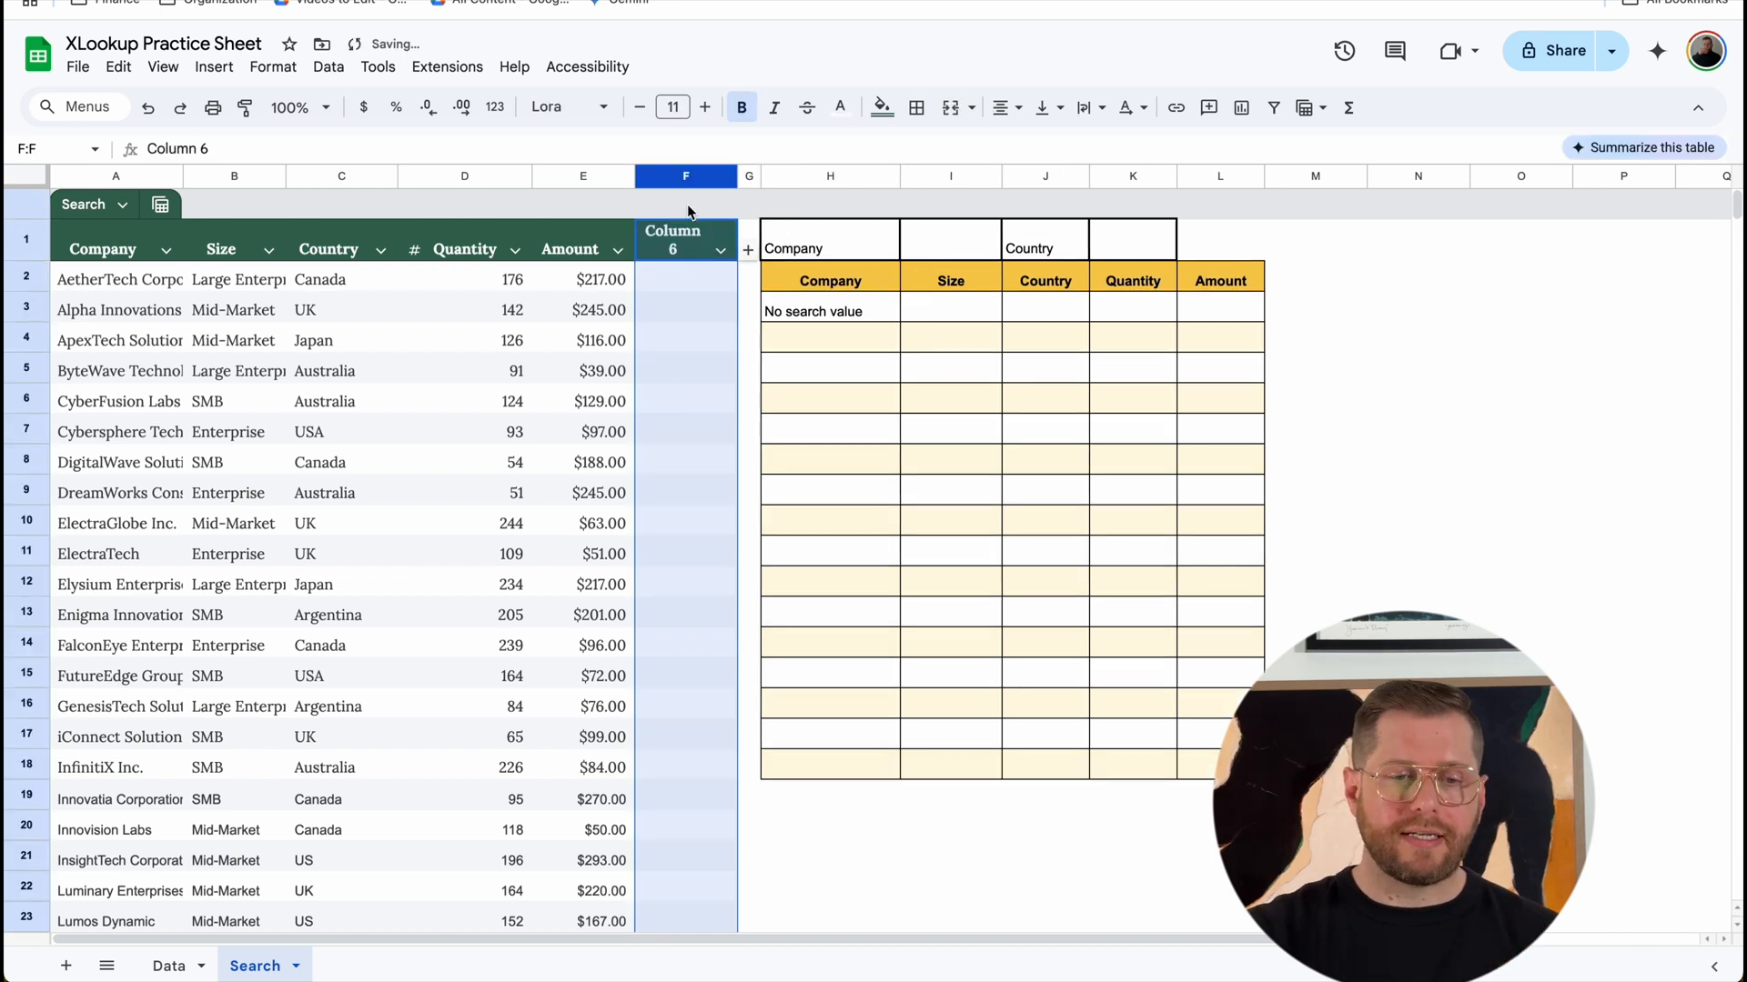
right_click(676, 173)
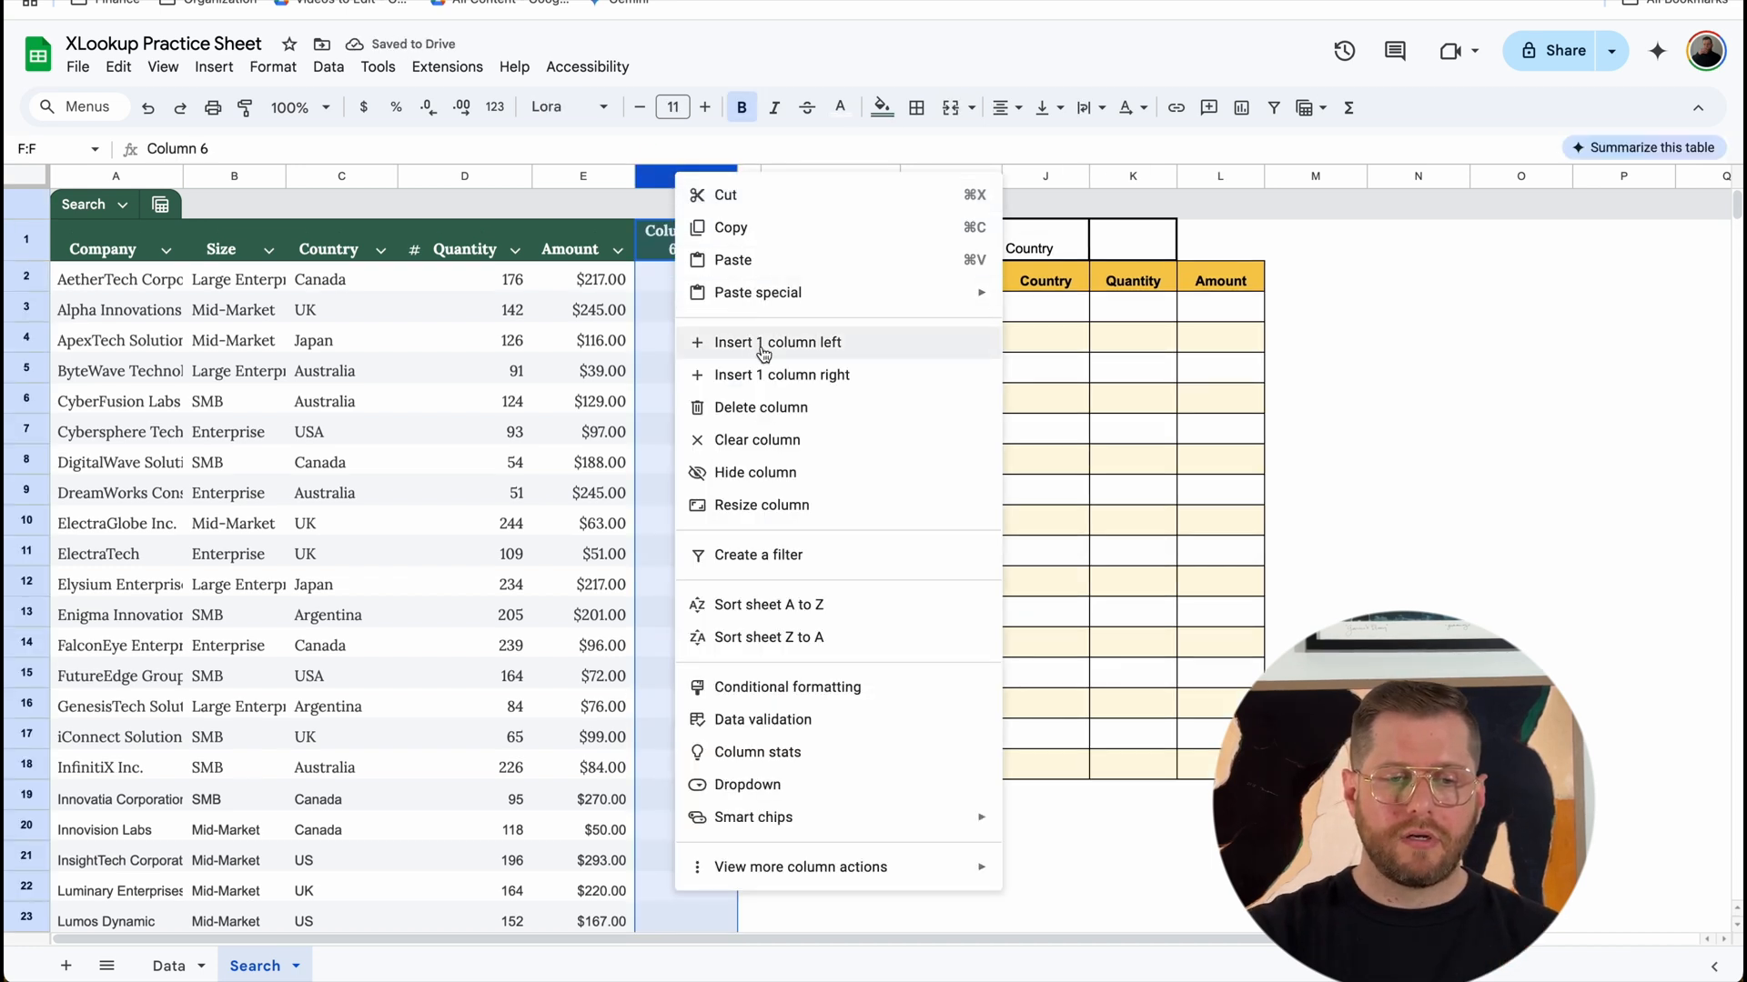
click(728, 371)
click(680, 250)
text(Short)
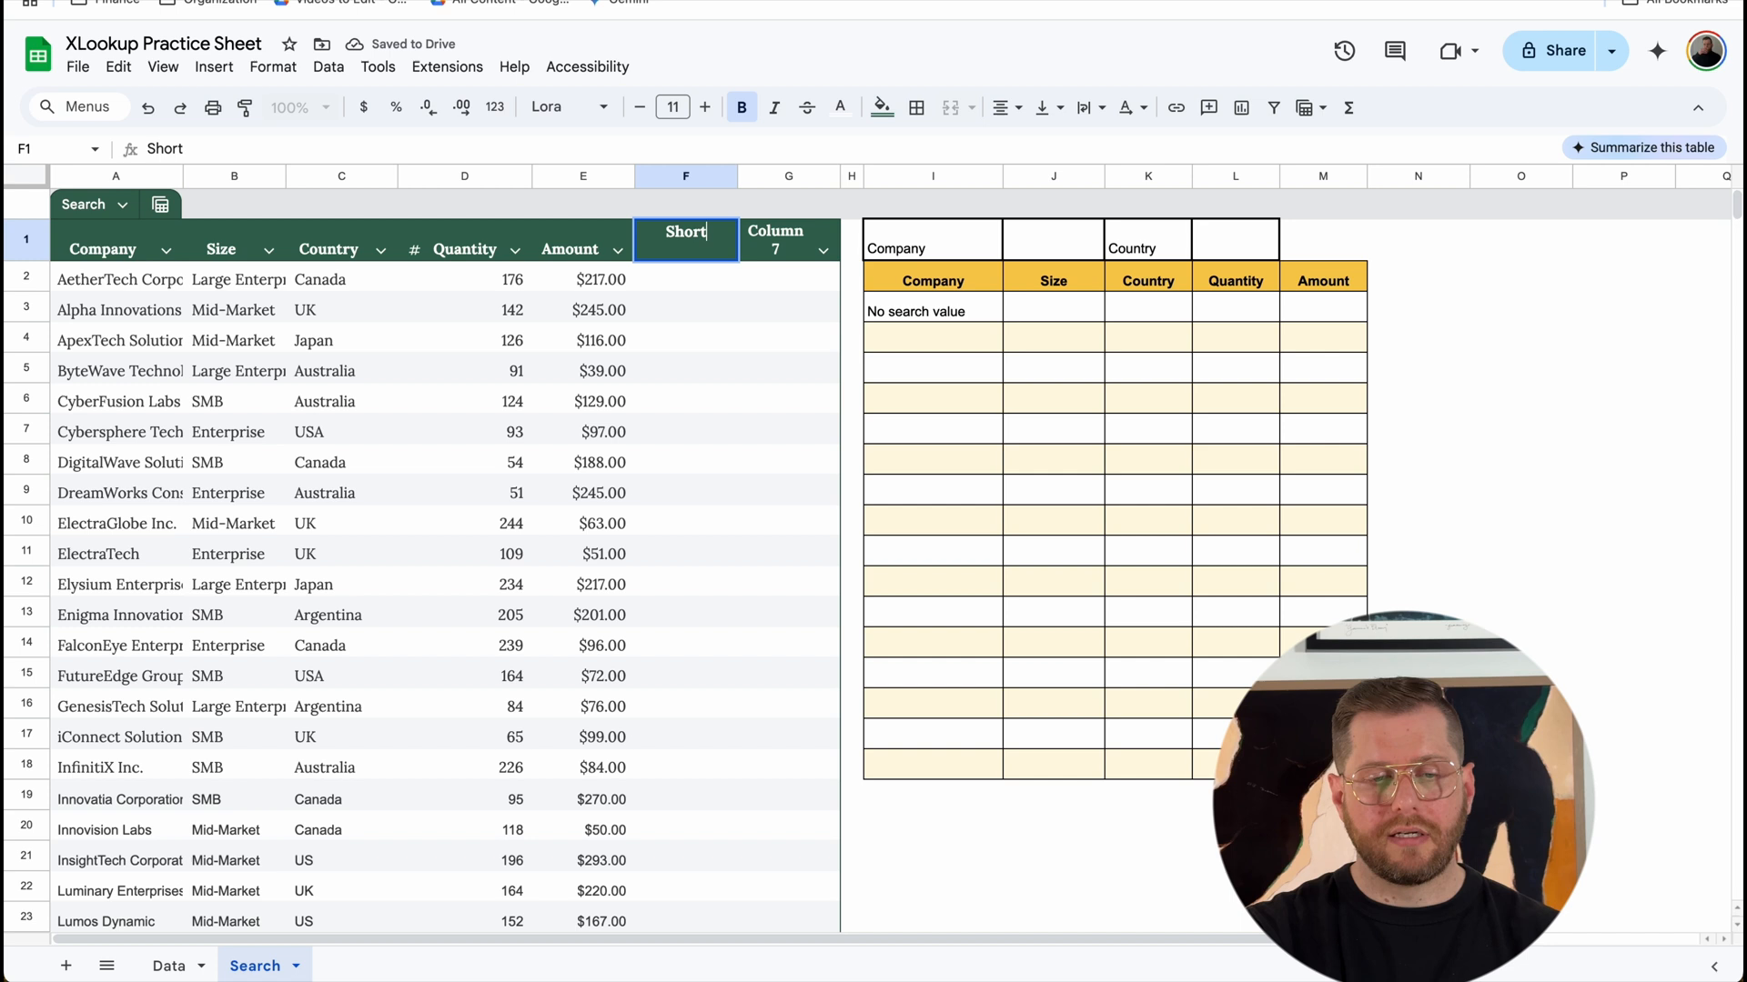
key(Tab)
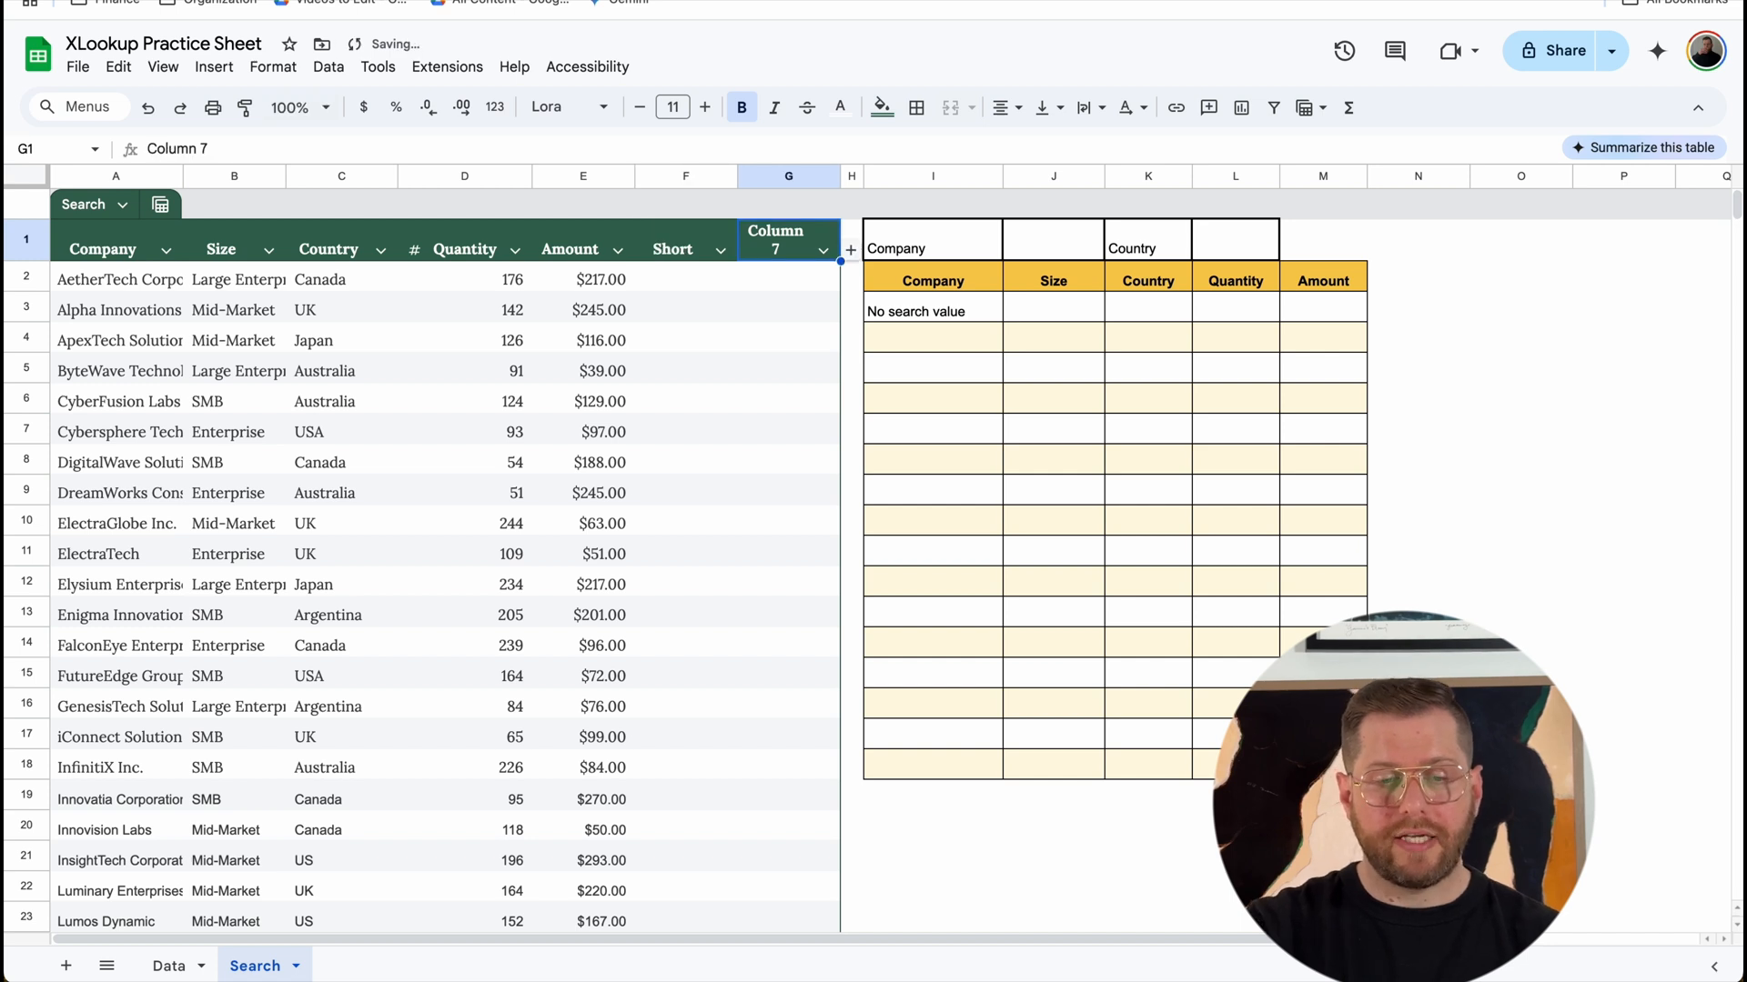
Step: Set the column type of the Search table's last column, G, to Checkbox
click(824, 250)
mouse_move(904, 287)
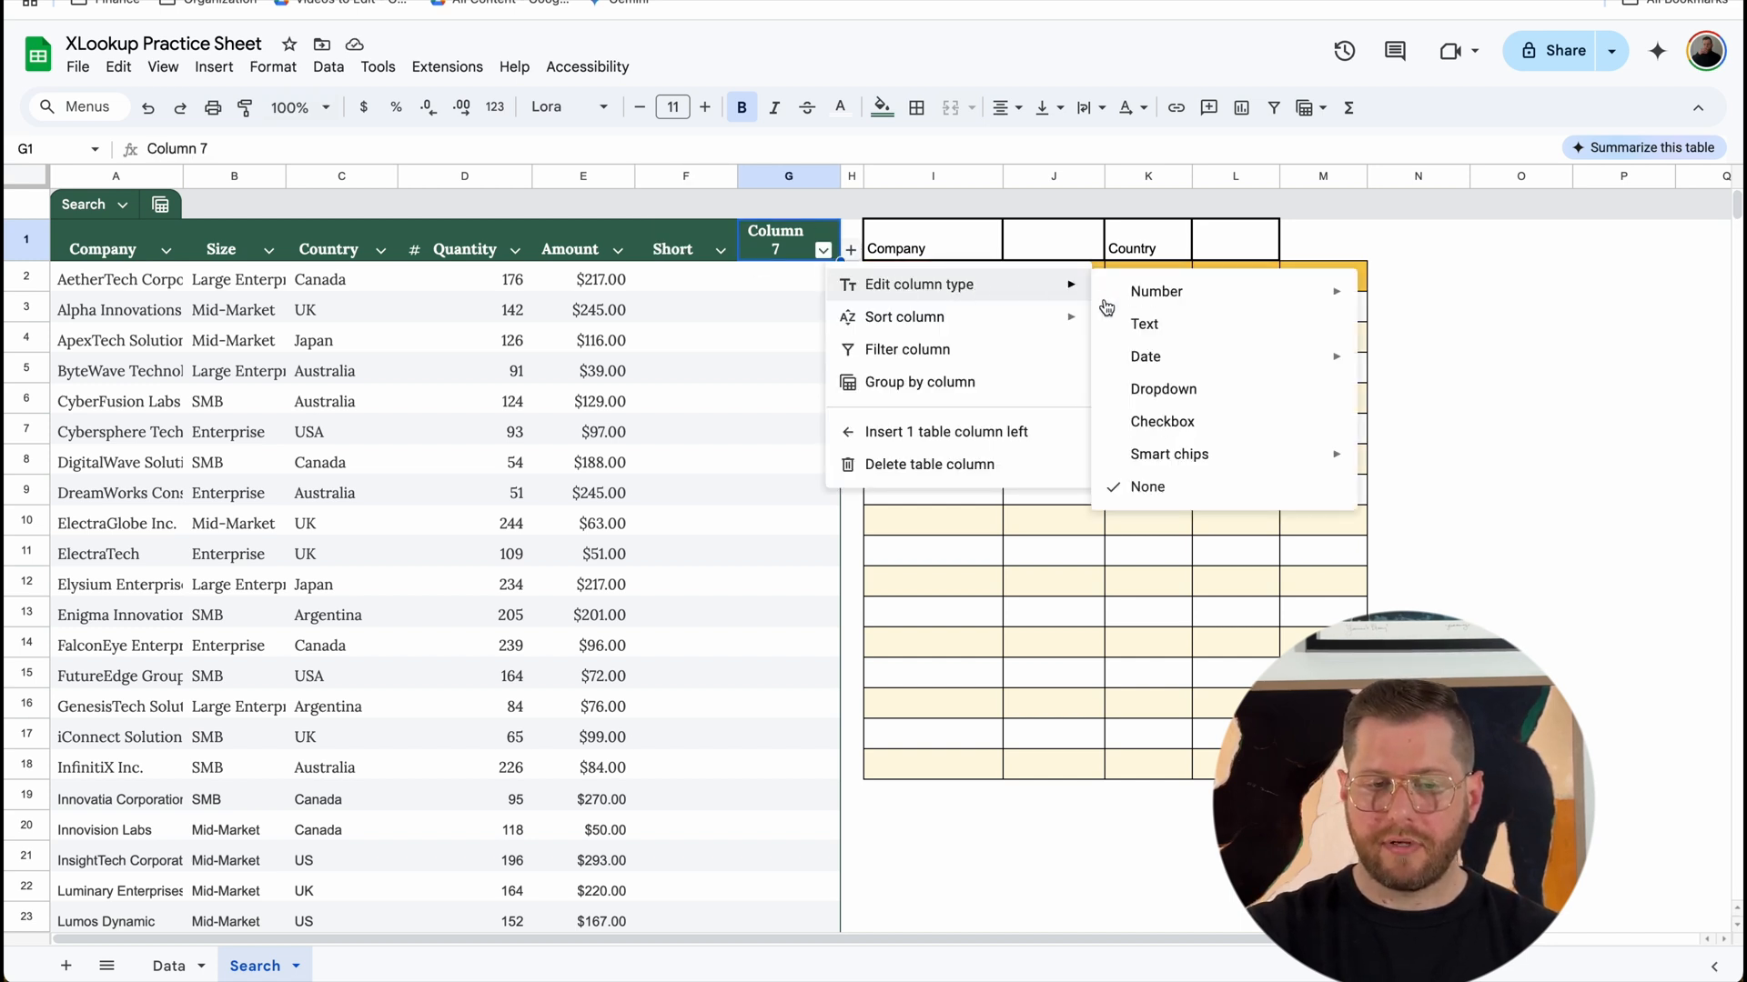
click(1164, 421)
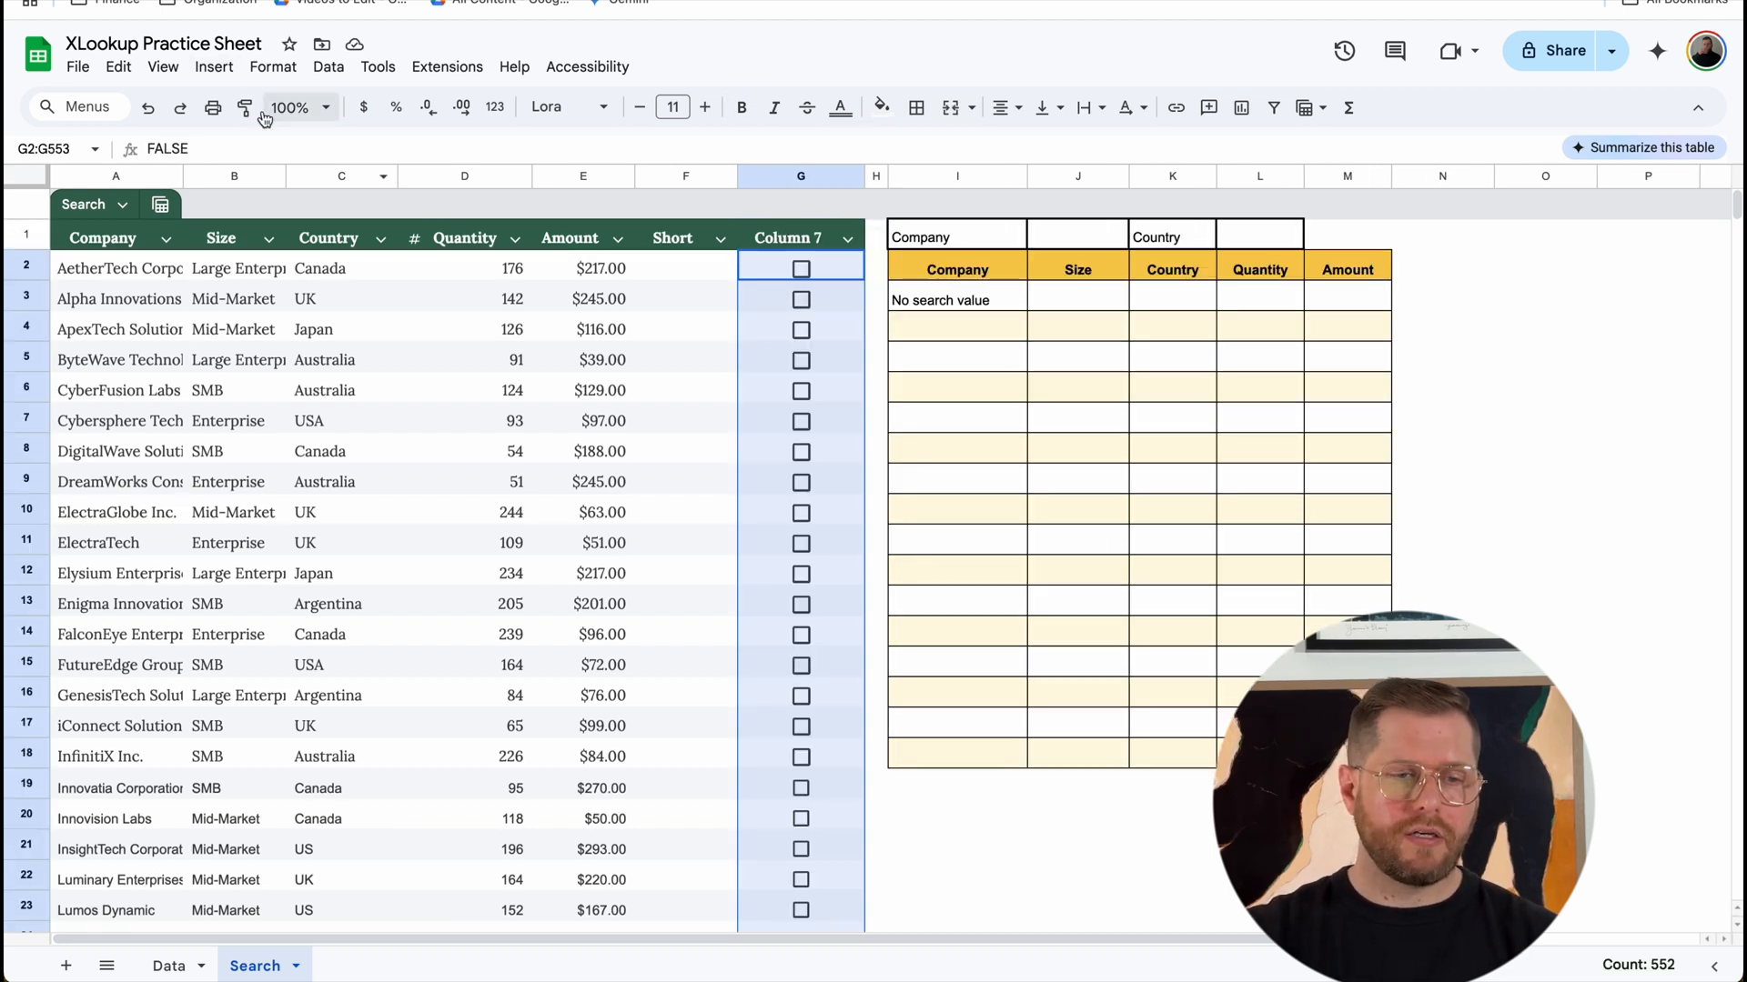
Step: Toggle the checkbox in G2 to compare its TRUE and FALSE values, leaving it ticked
click(214, 66)
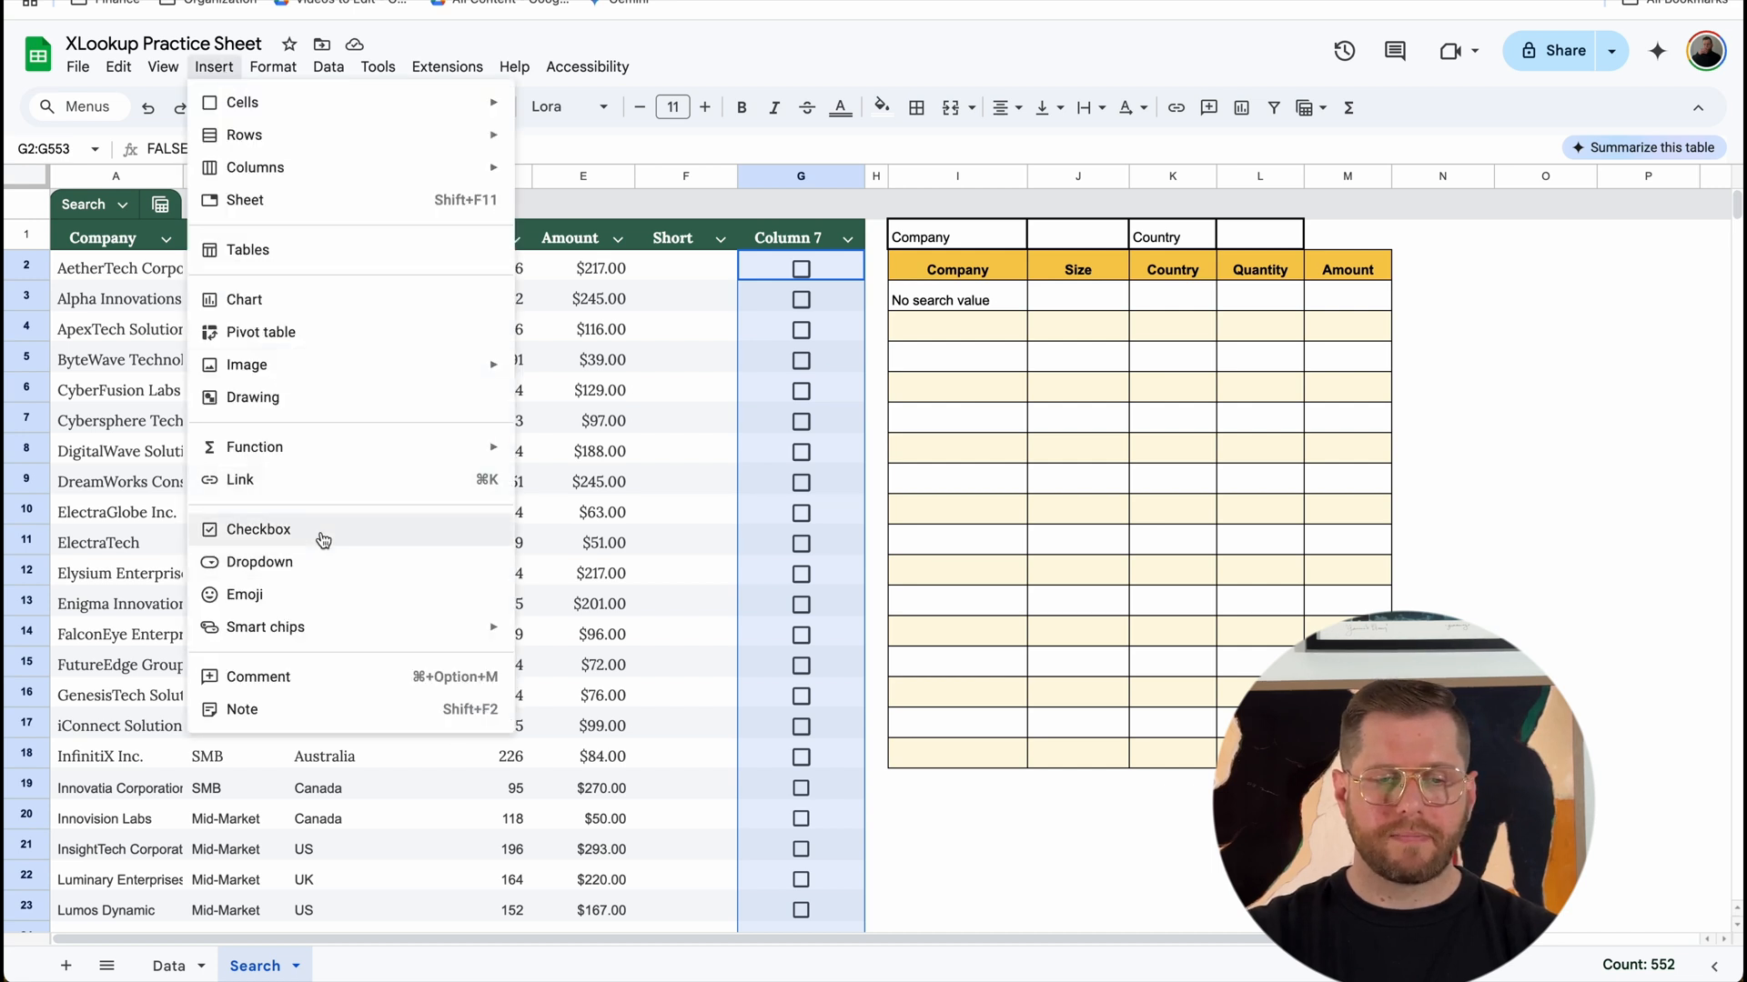
click(767, 271)
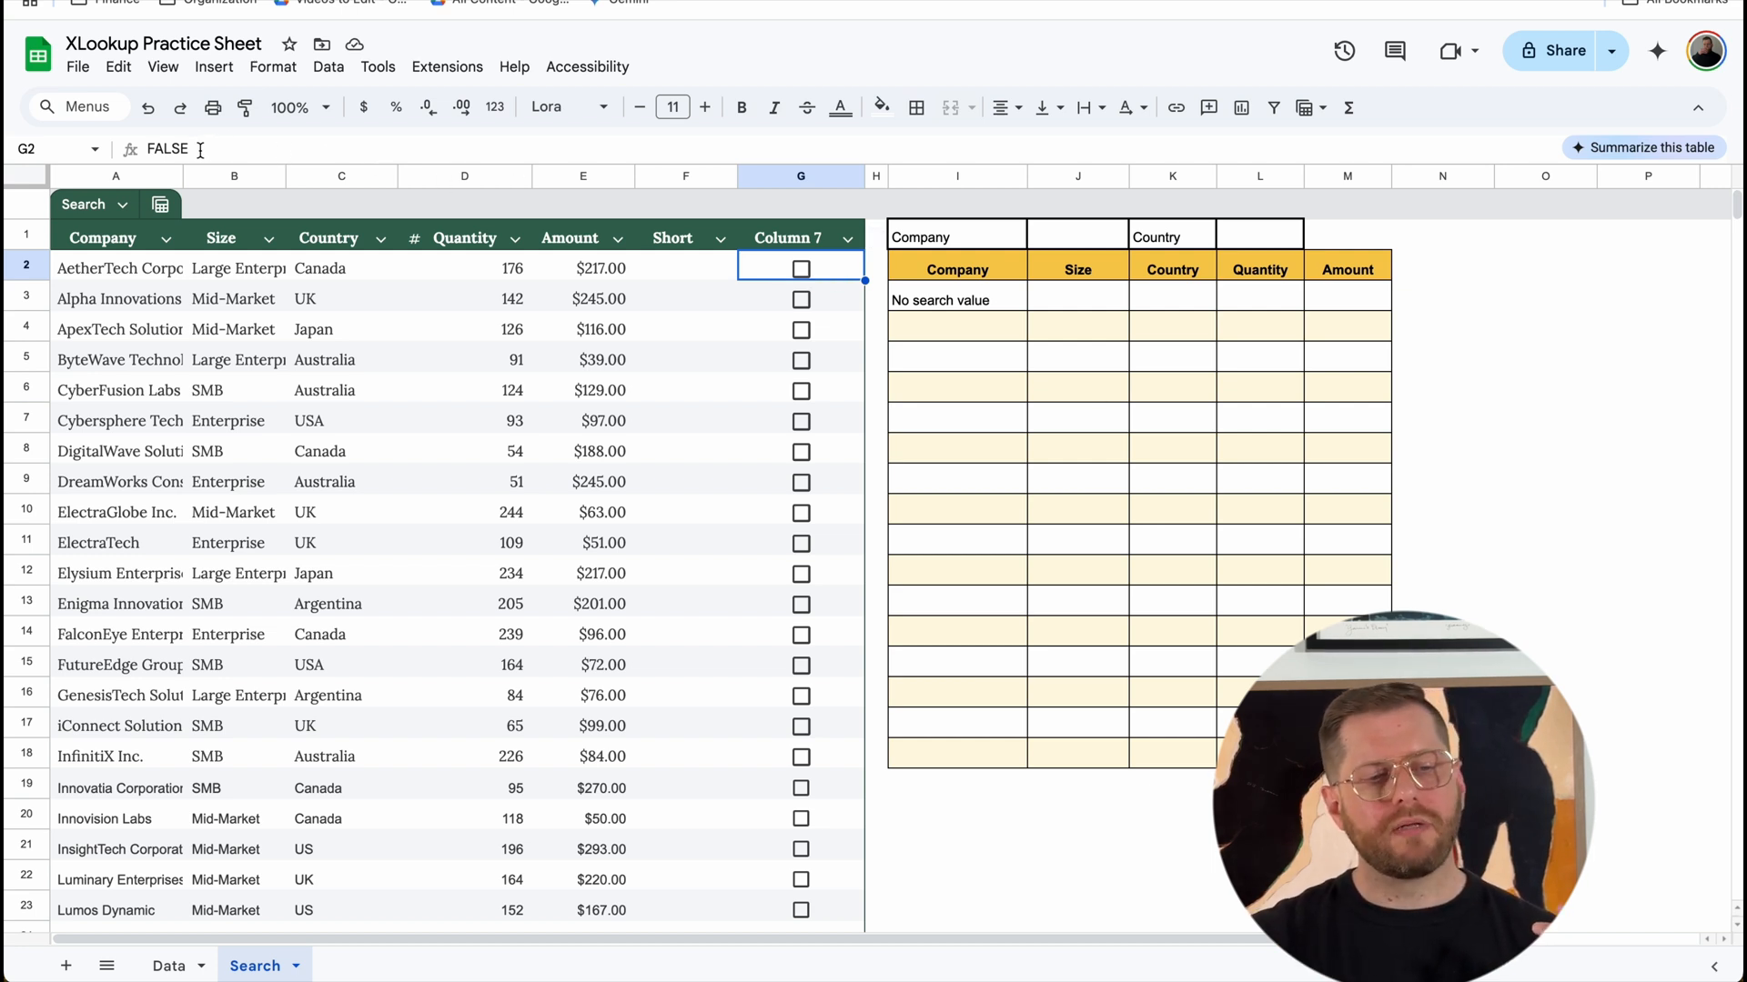
click(806, 273)
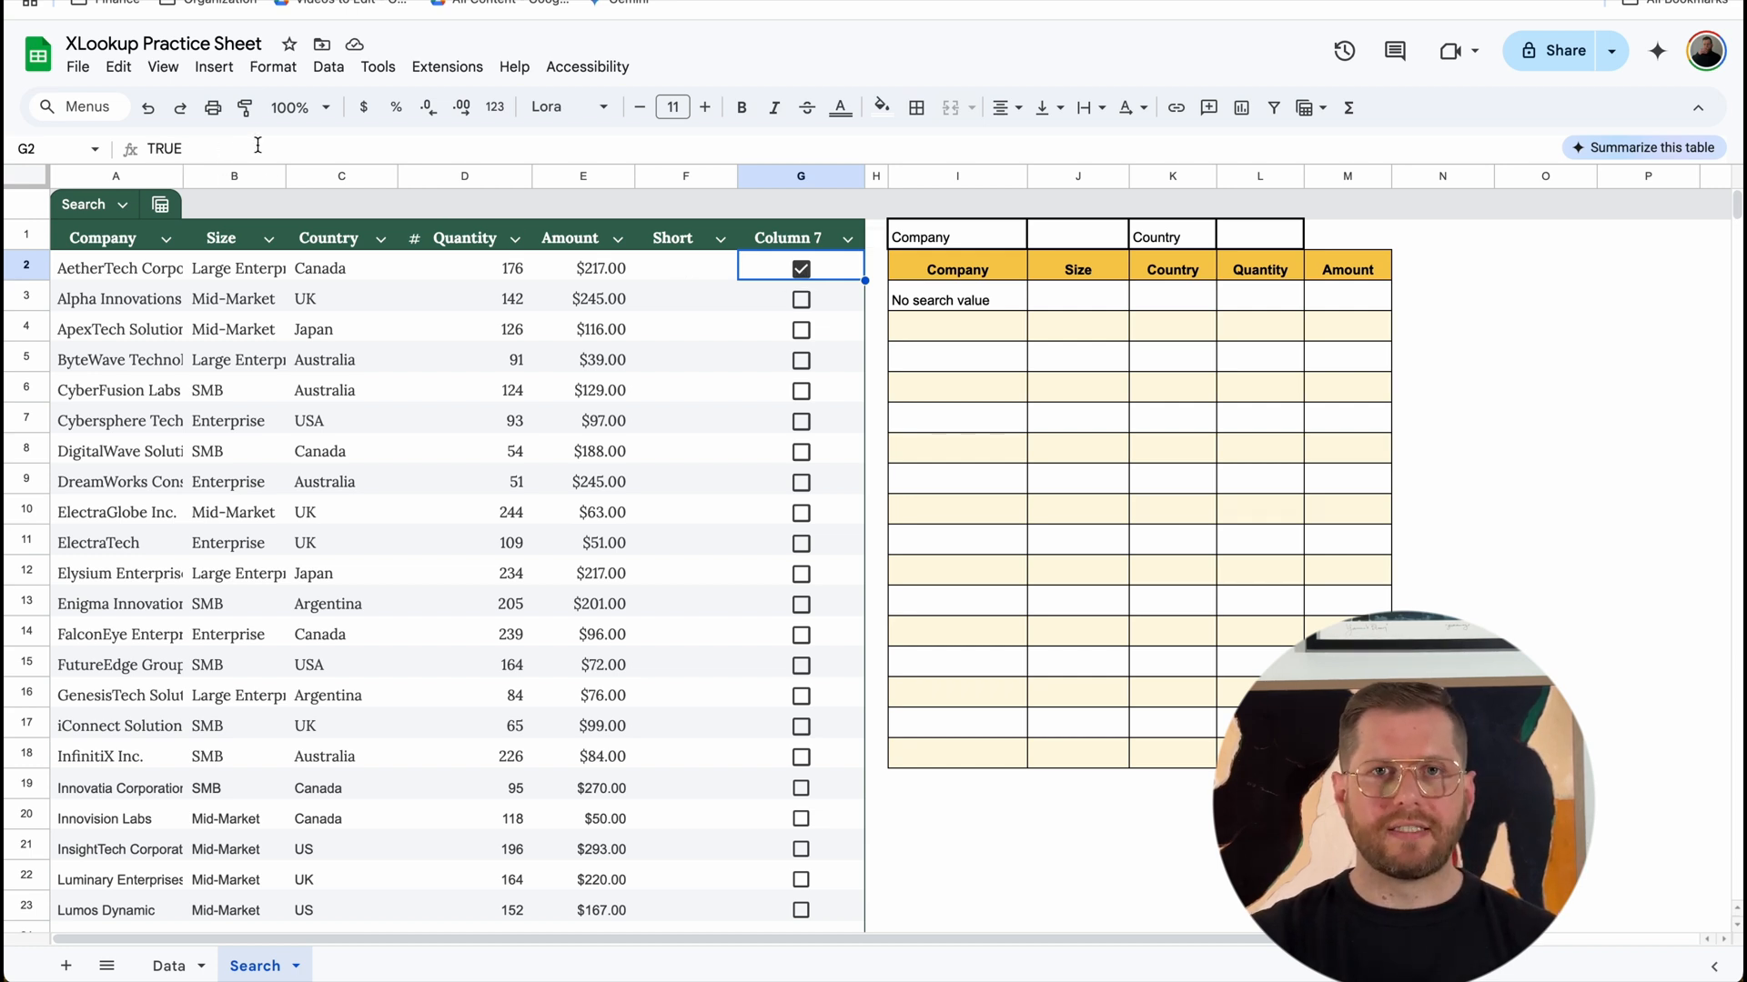
click(801, 275)
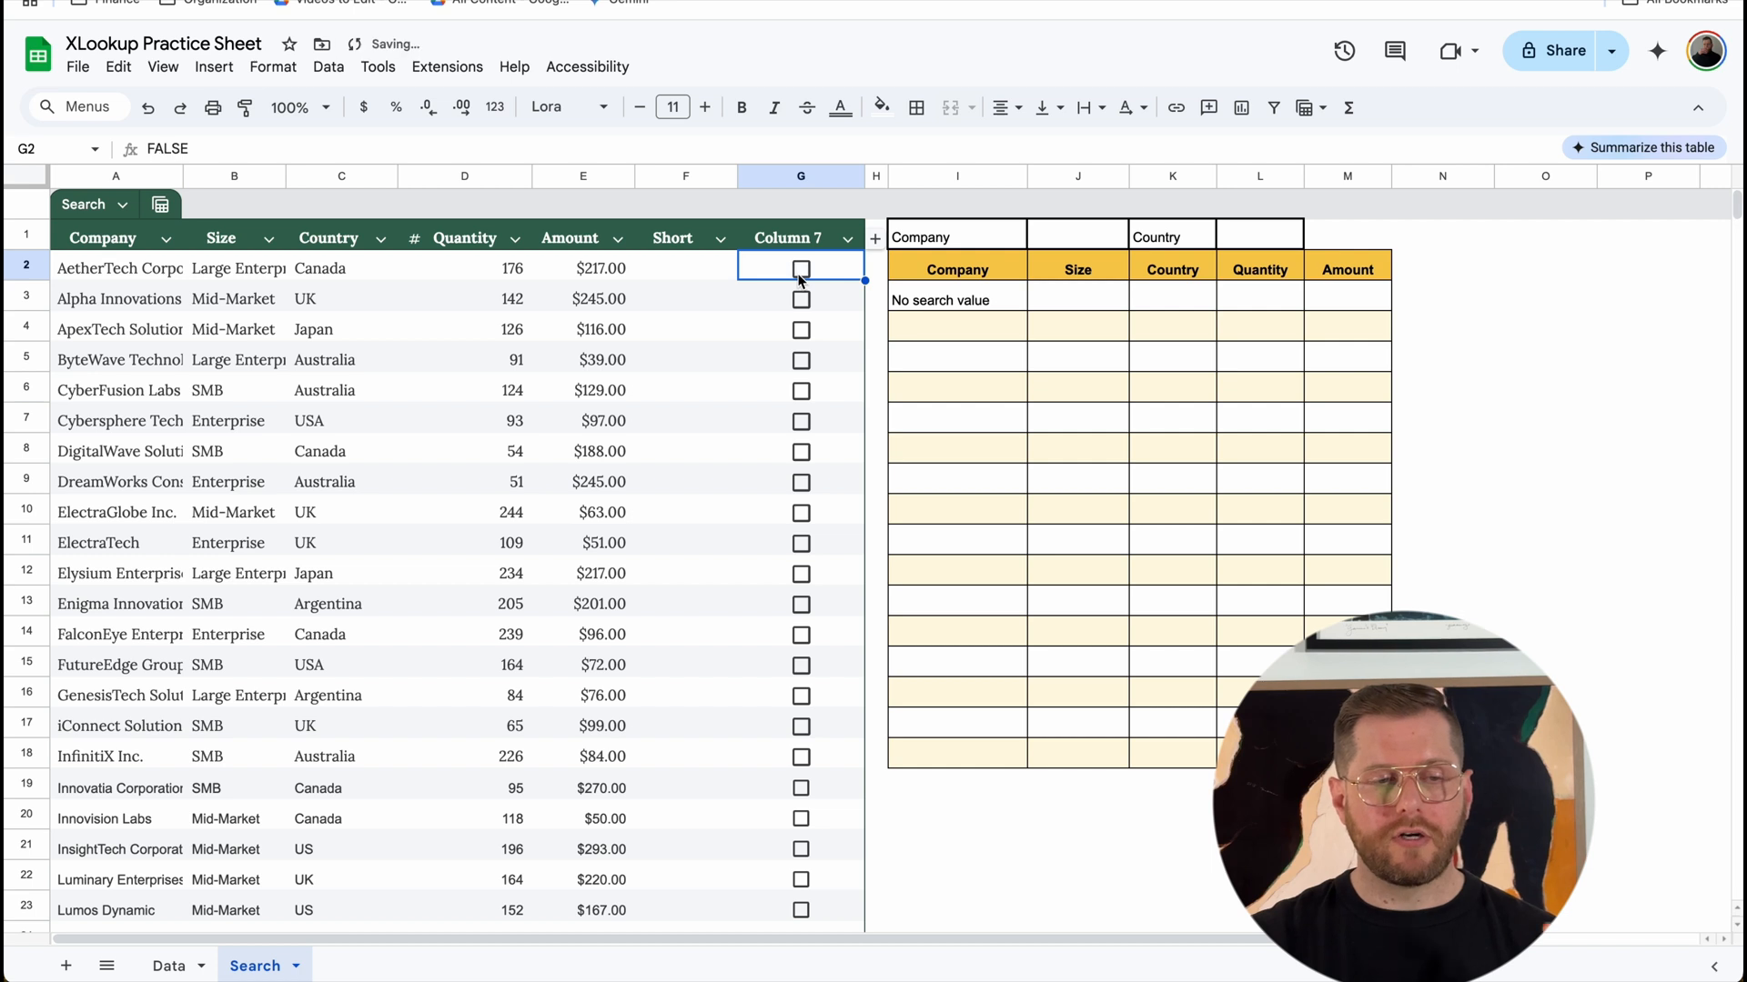
click(801, 275)
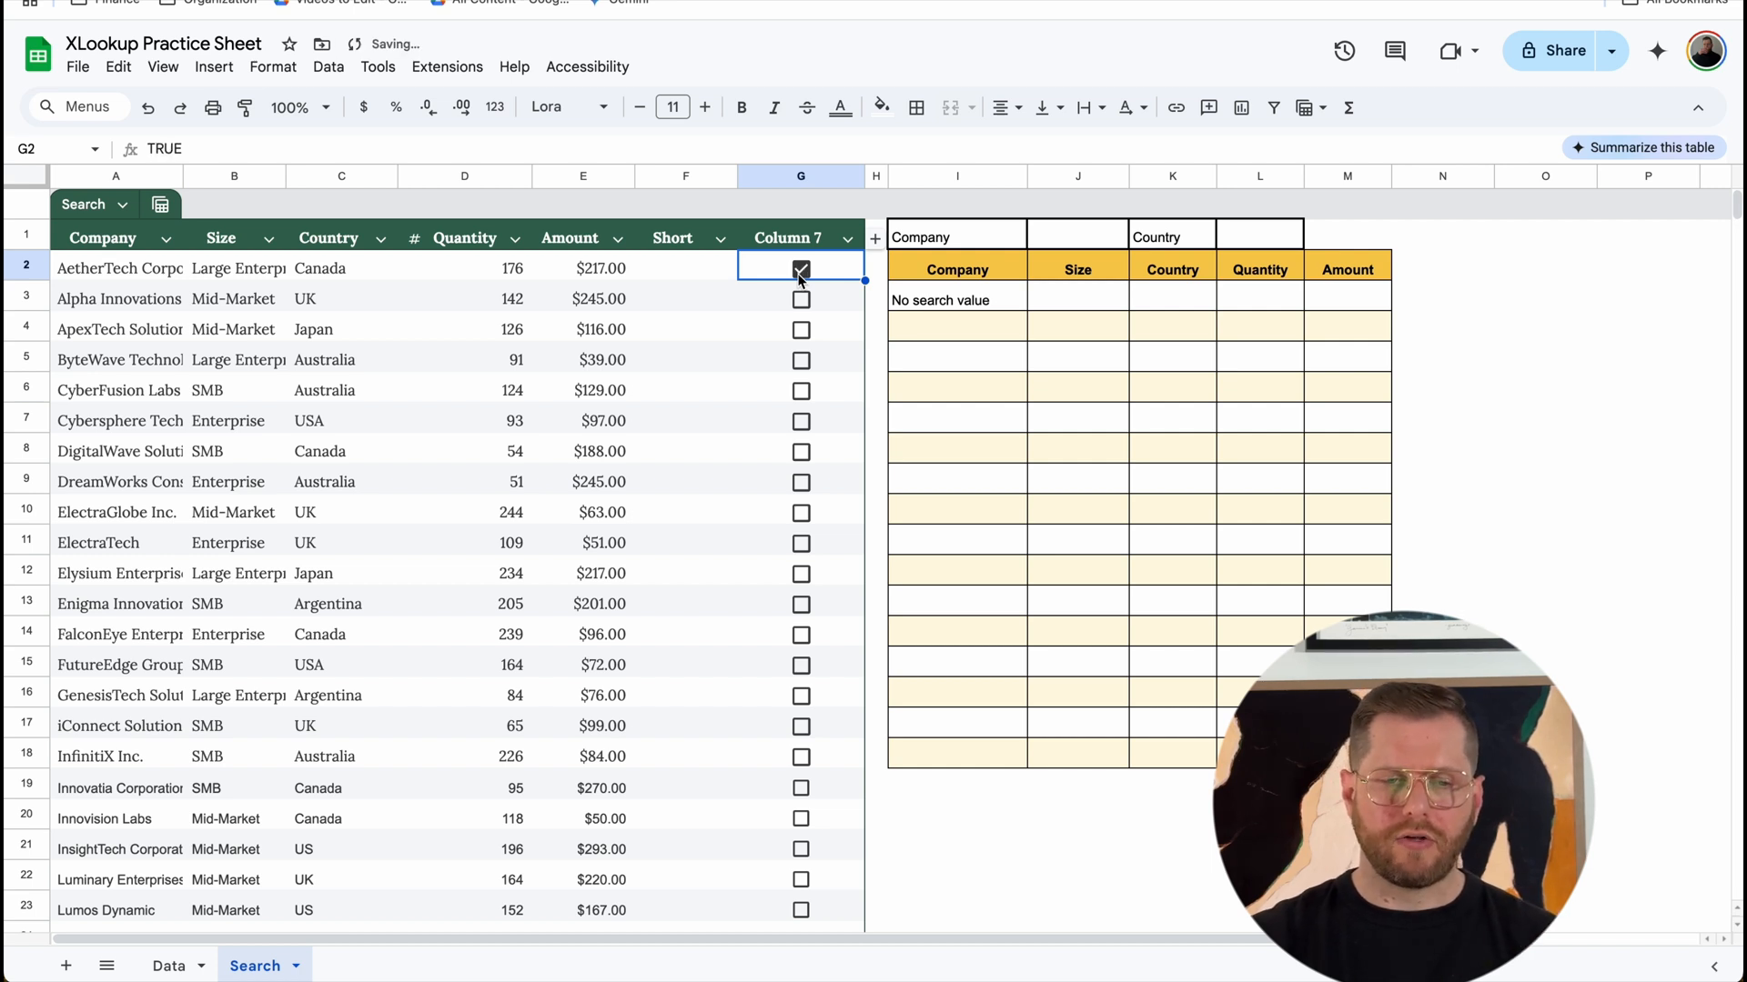
Step: Enter =LEFT(A2,3) in F2 and fill the formula down the Short column
click(691, 275)
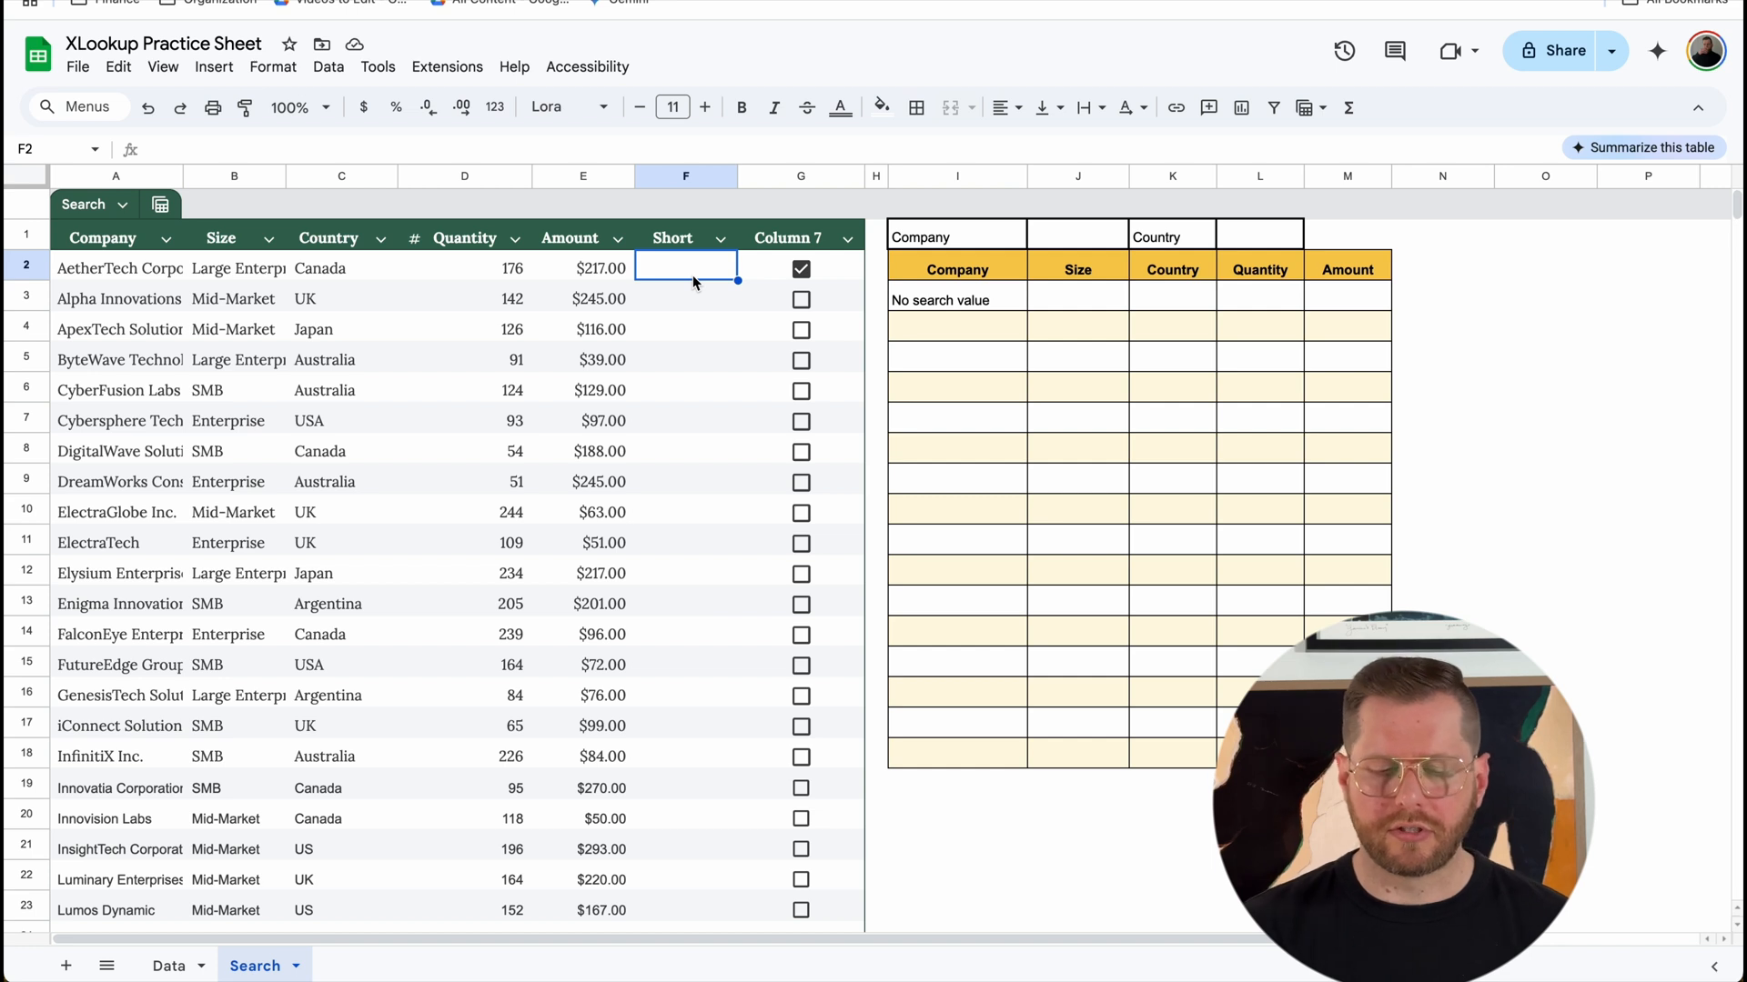
text(=L)
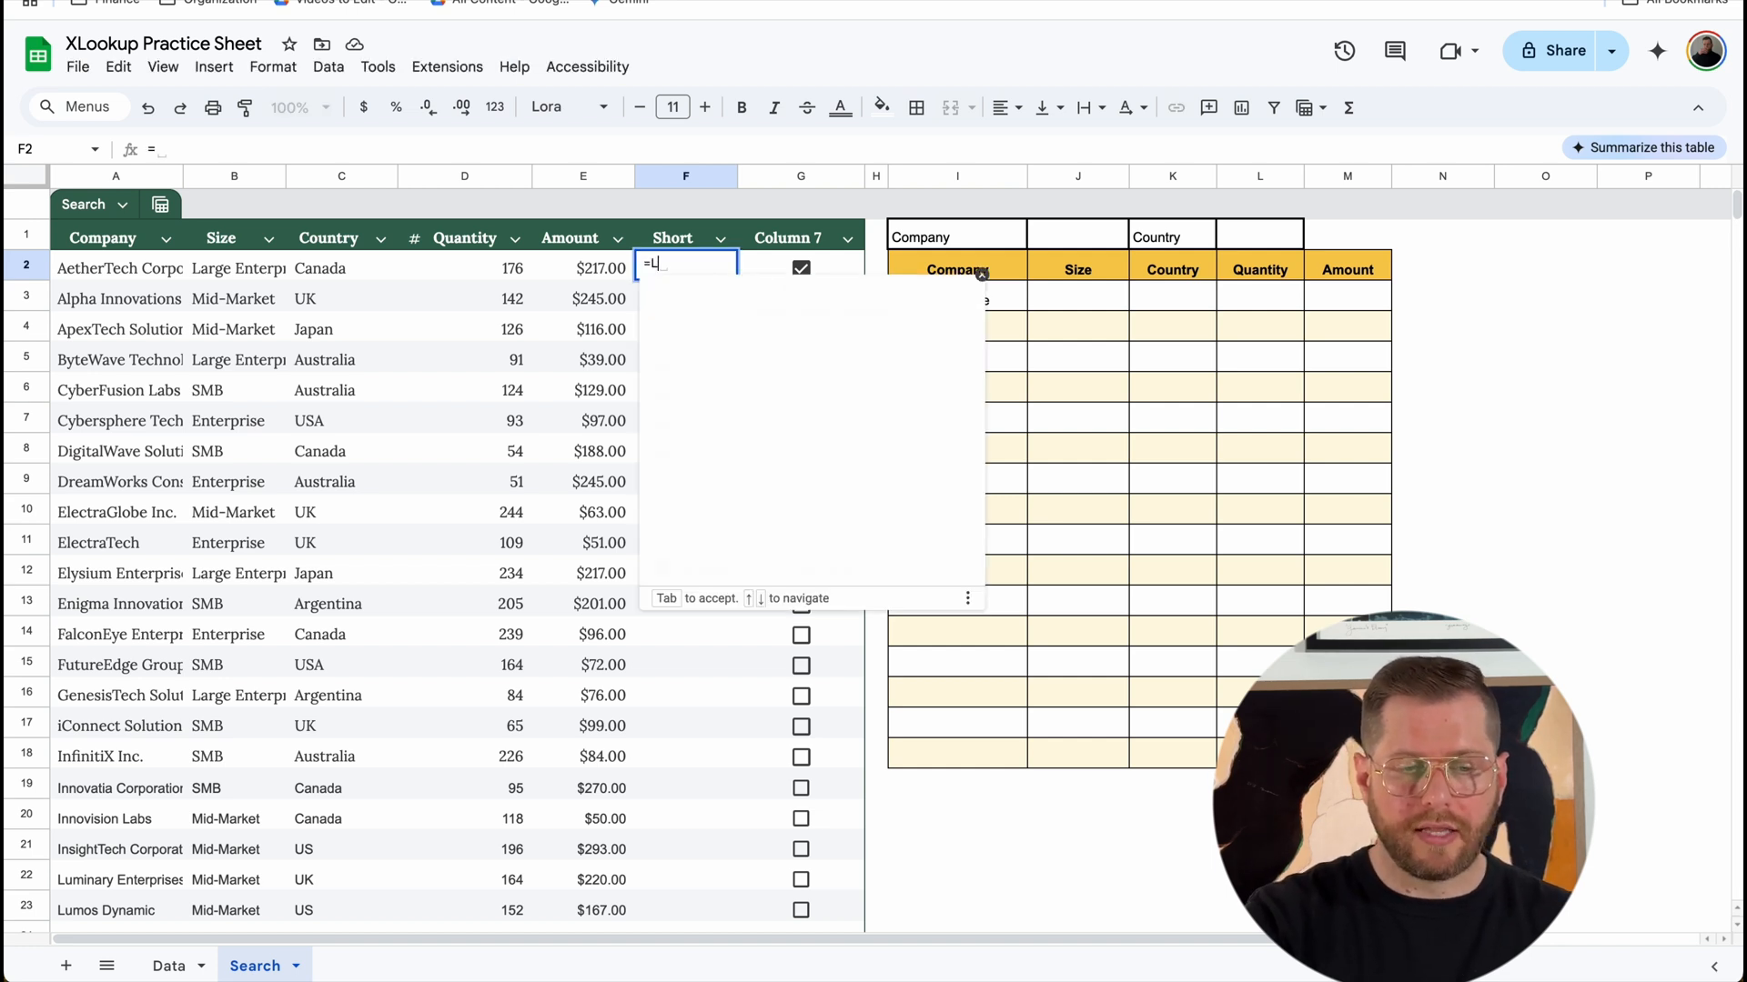
text(EFT()
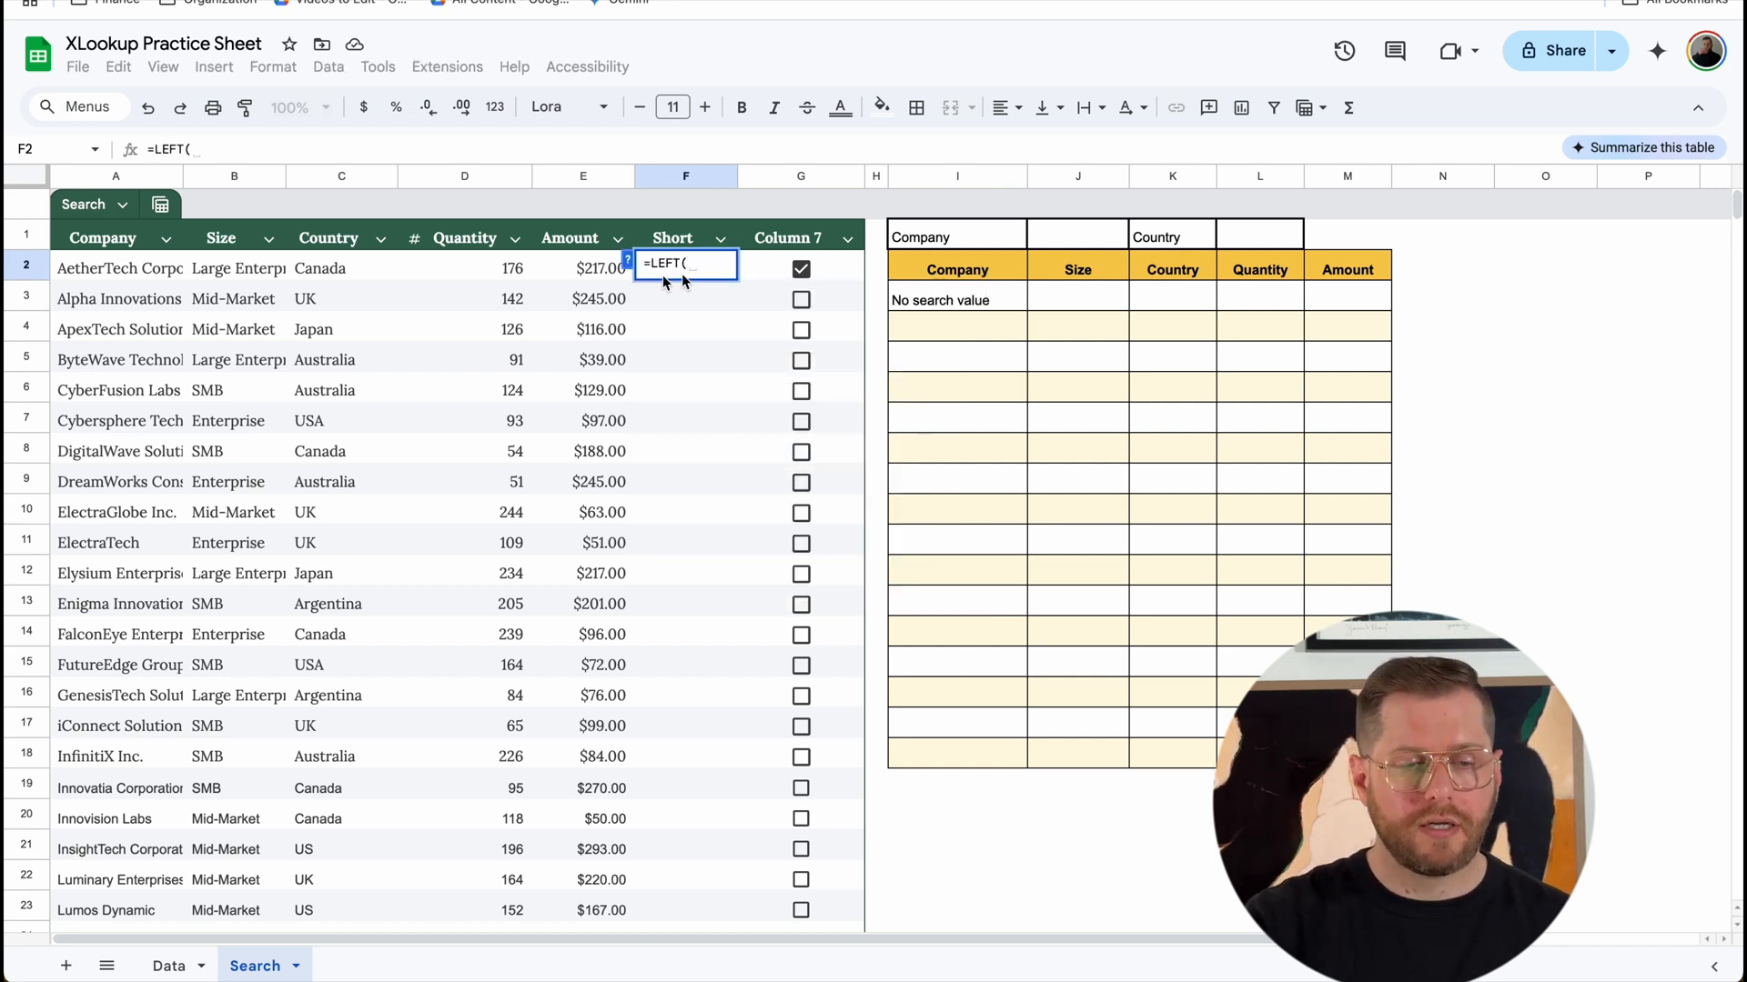
click(162, 270)
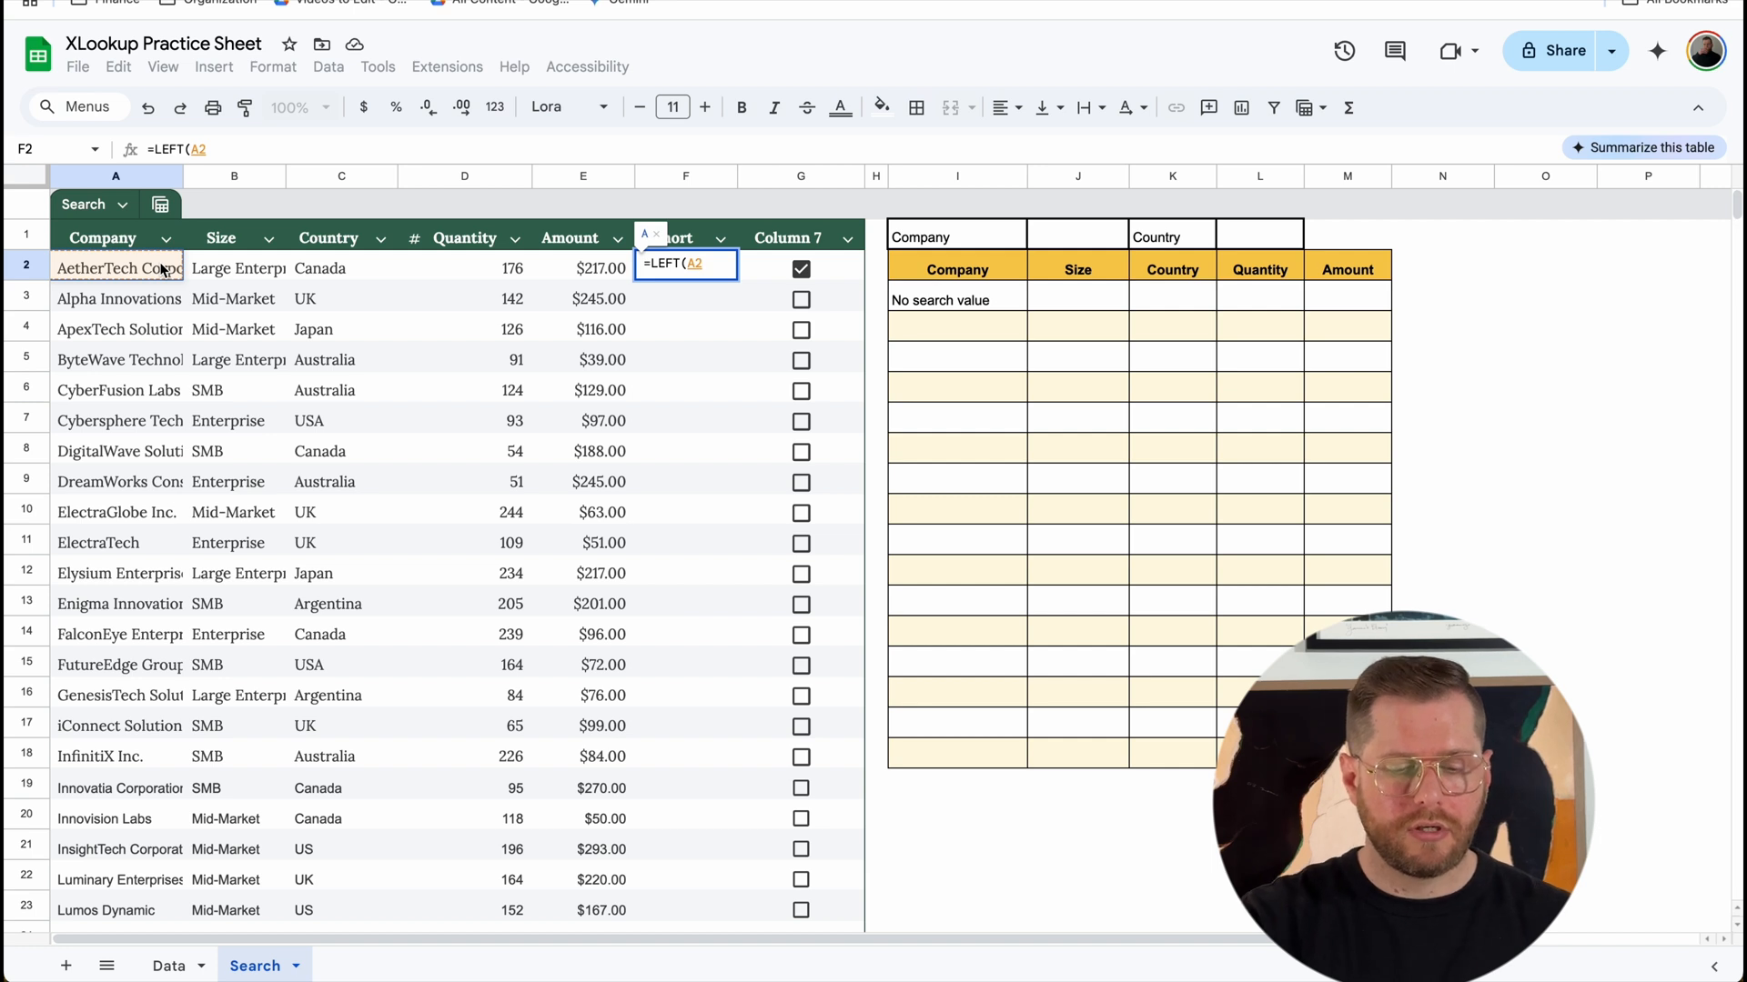
text(,3)
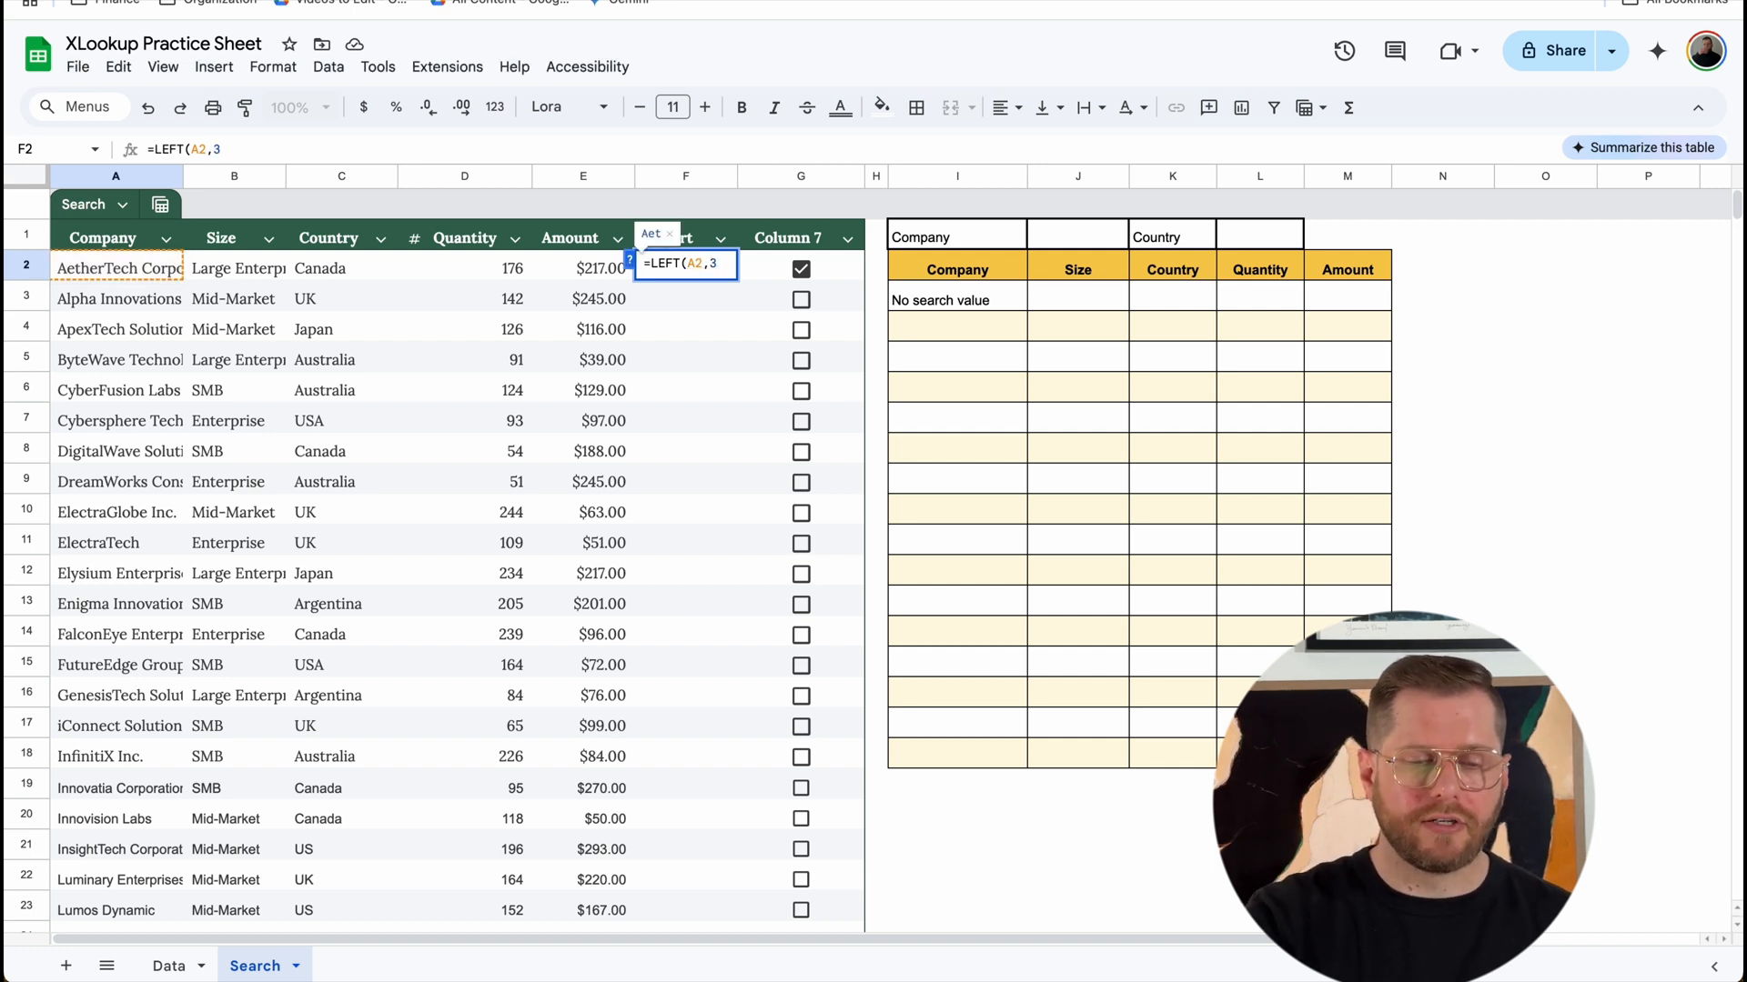
text())
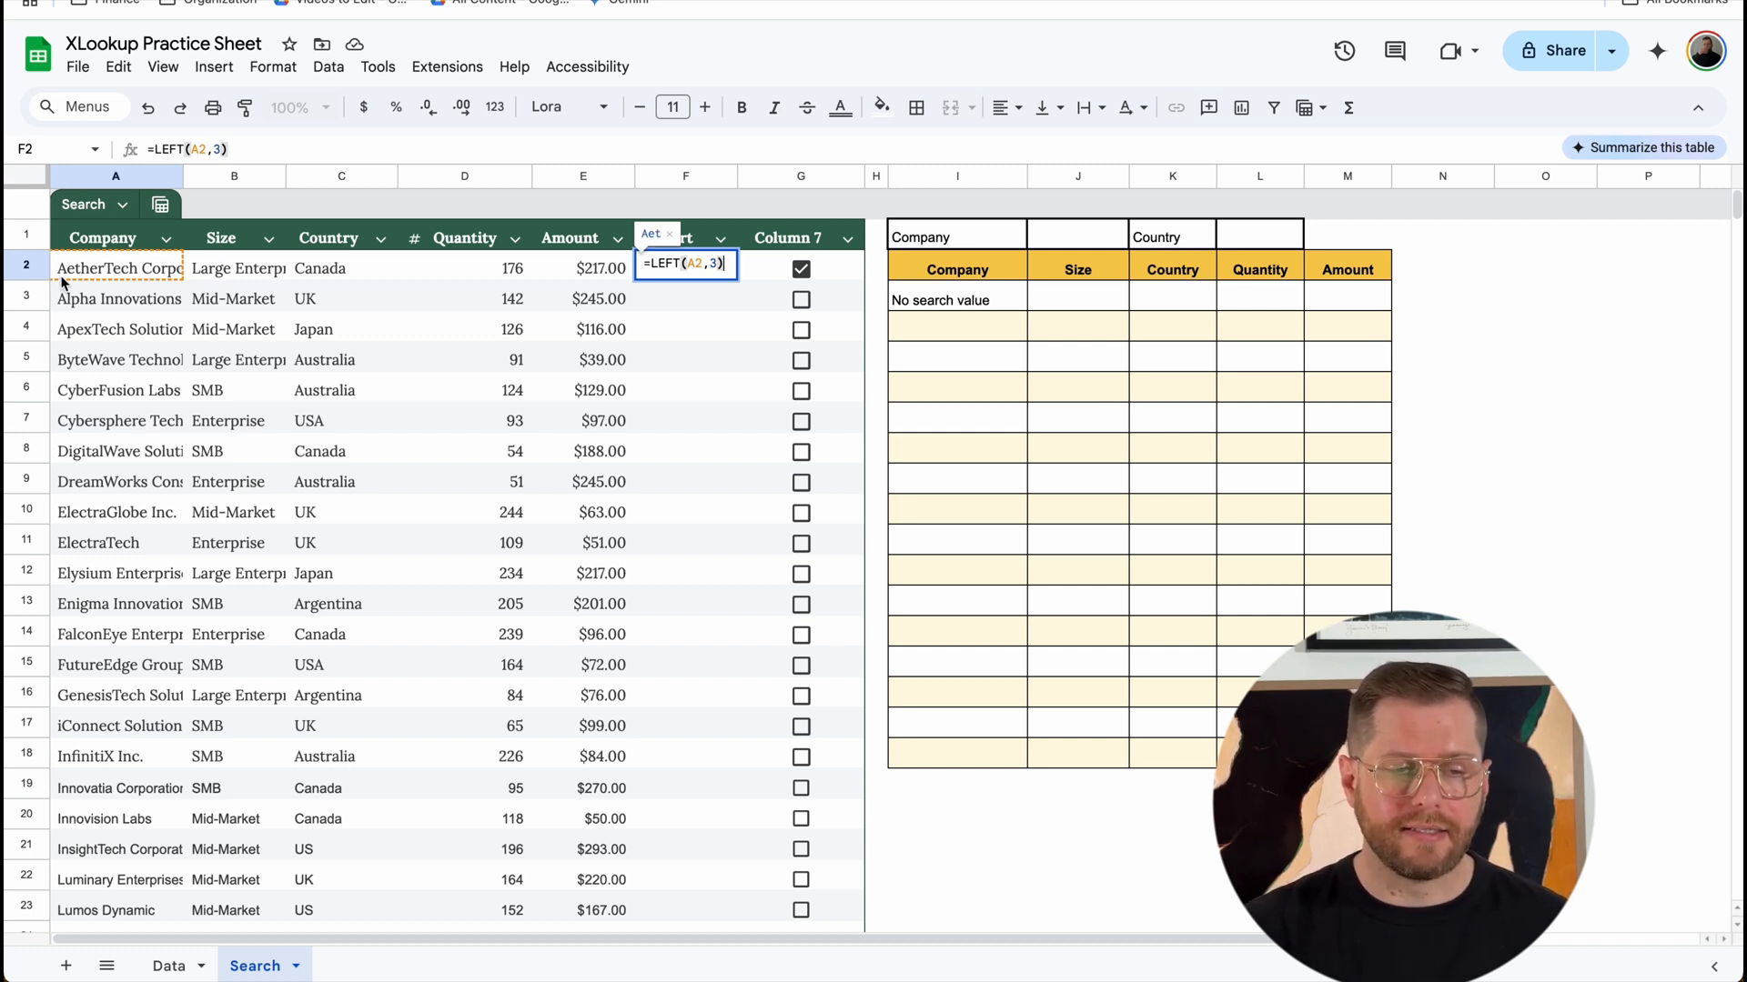
key(Return)
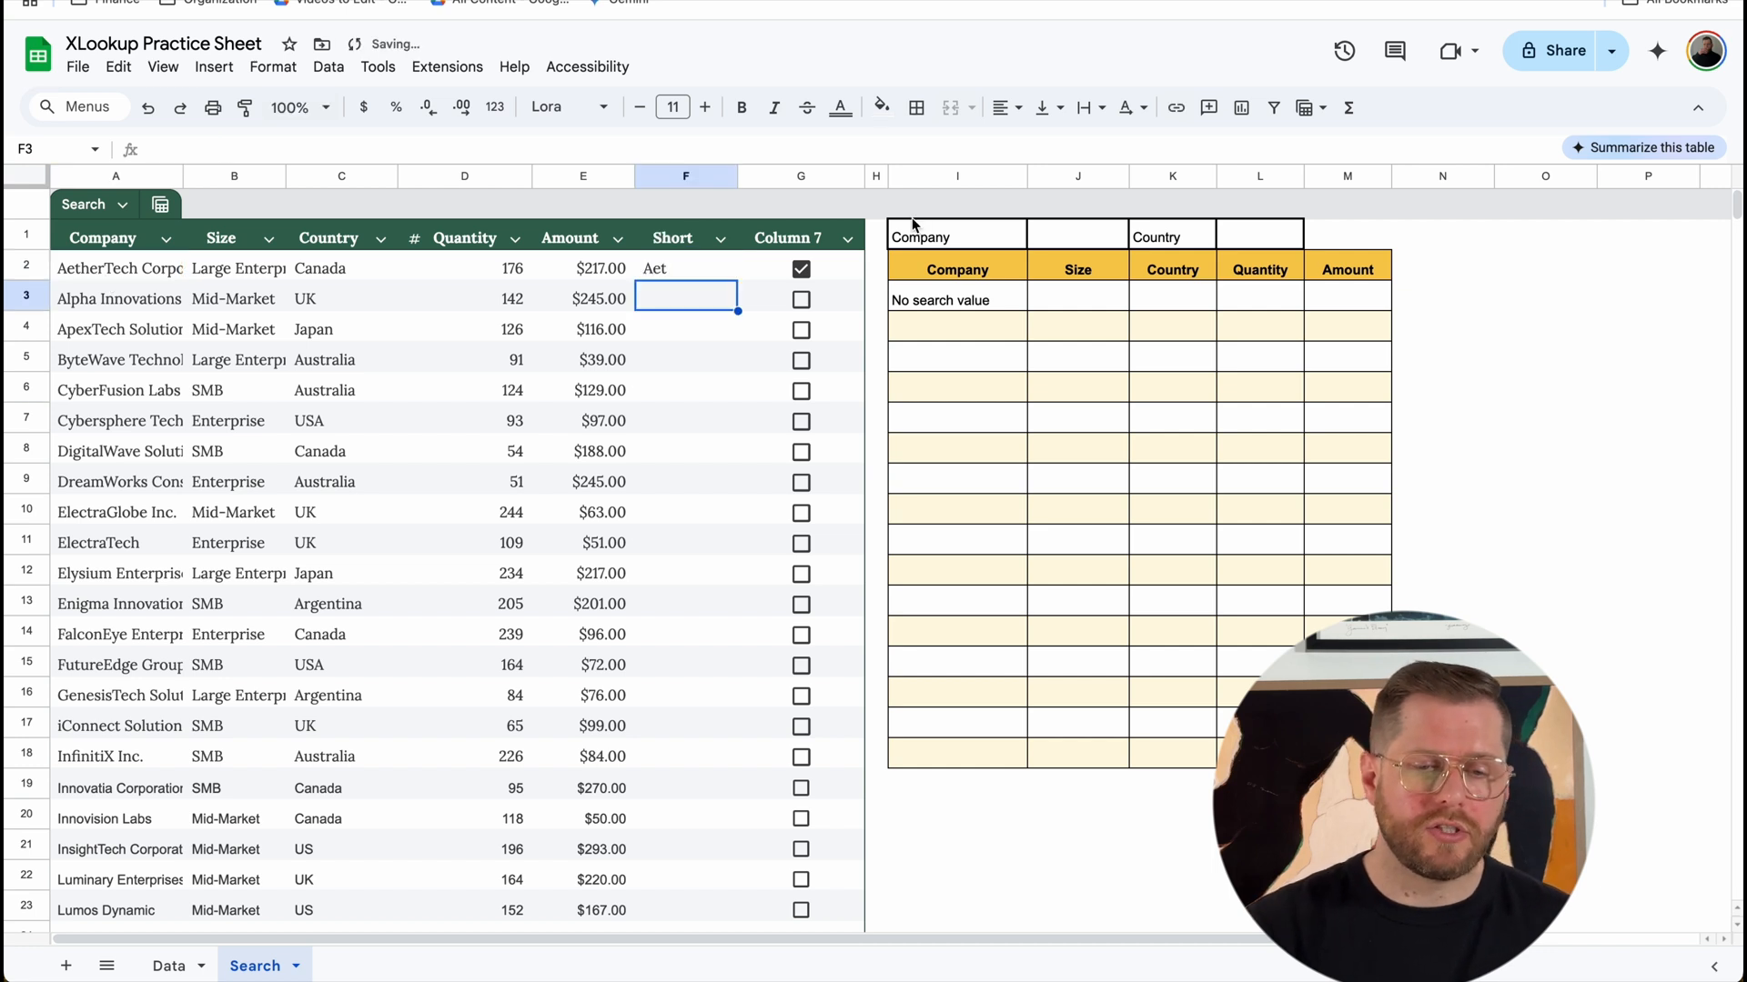
click(725, 276)
double_click(737, 280)
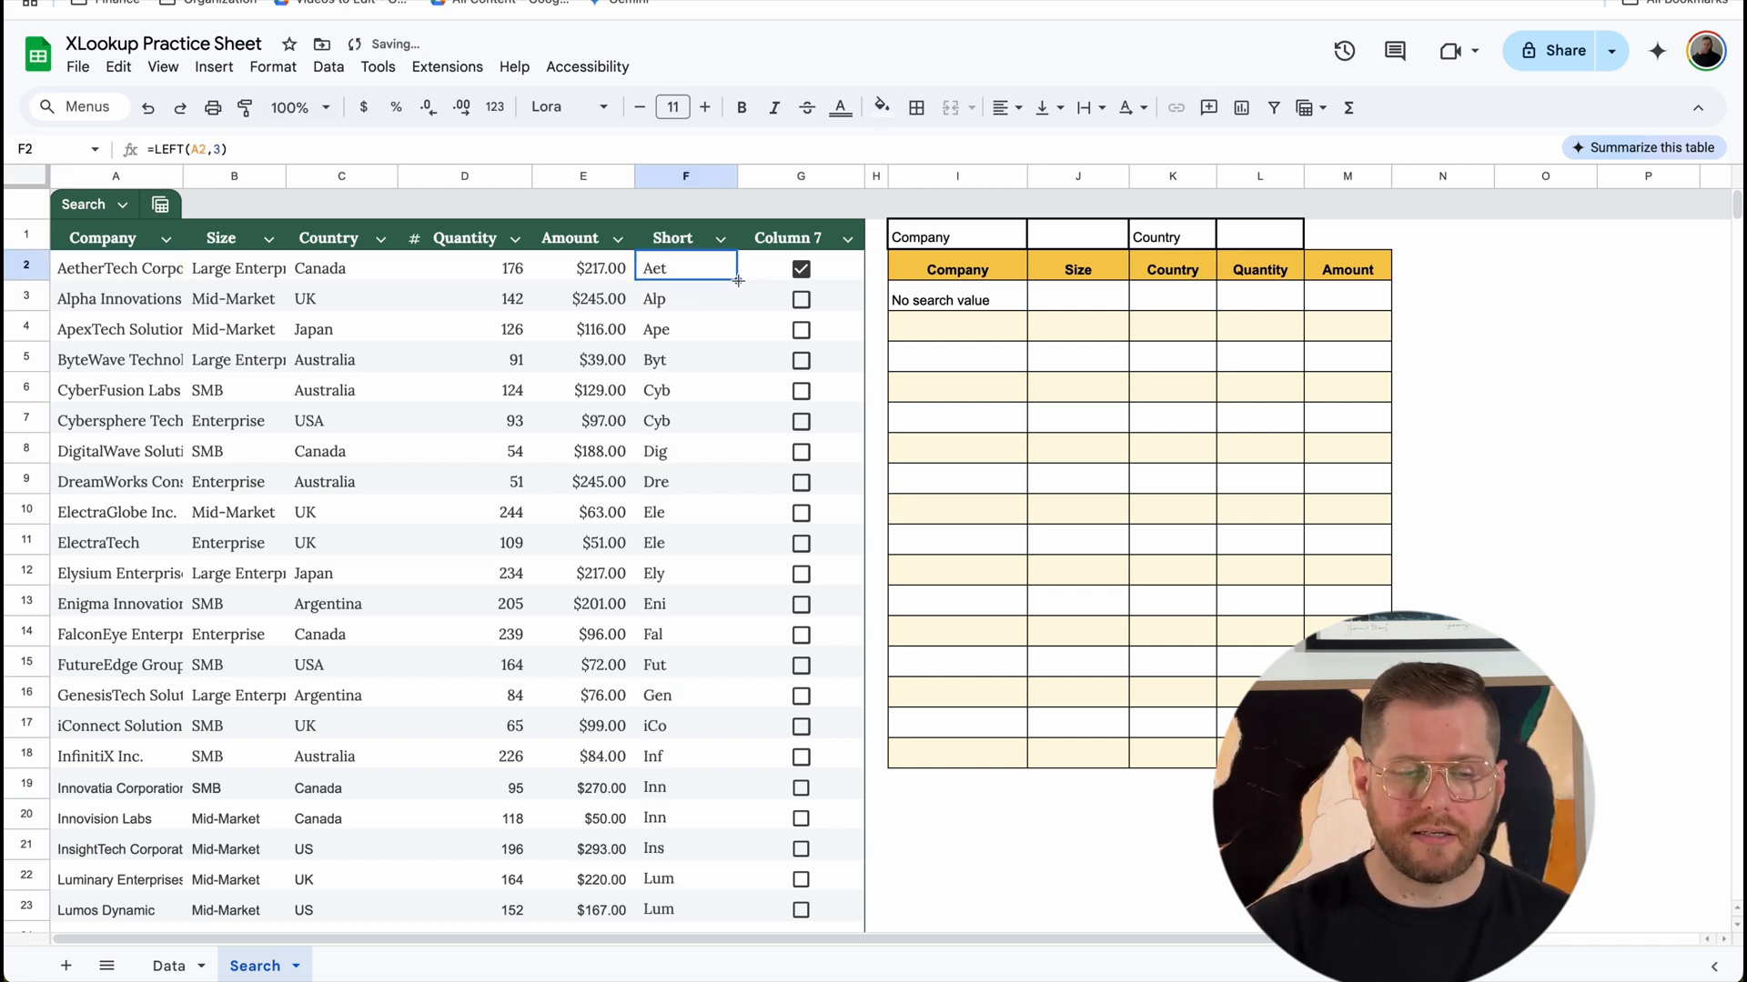
click(711, 309)
Step: Rename the header of the checkbox column in G1 as "Checkboxes"
click(805, 246)
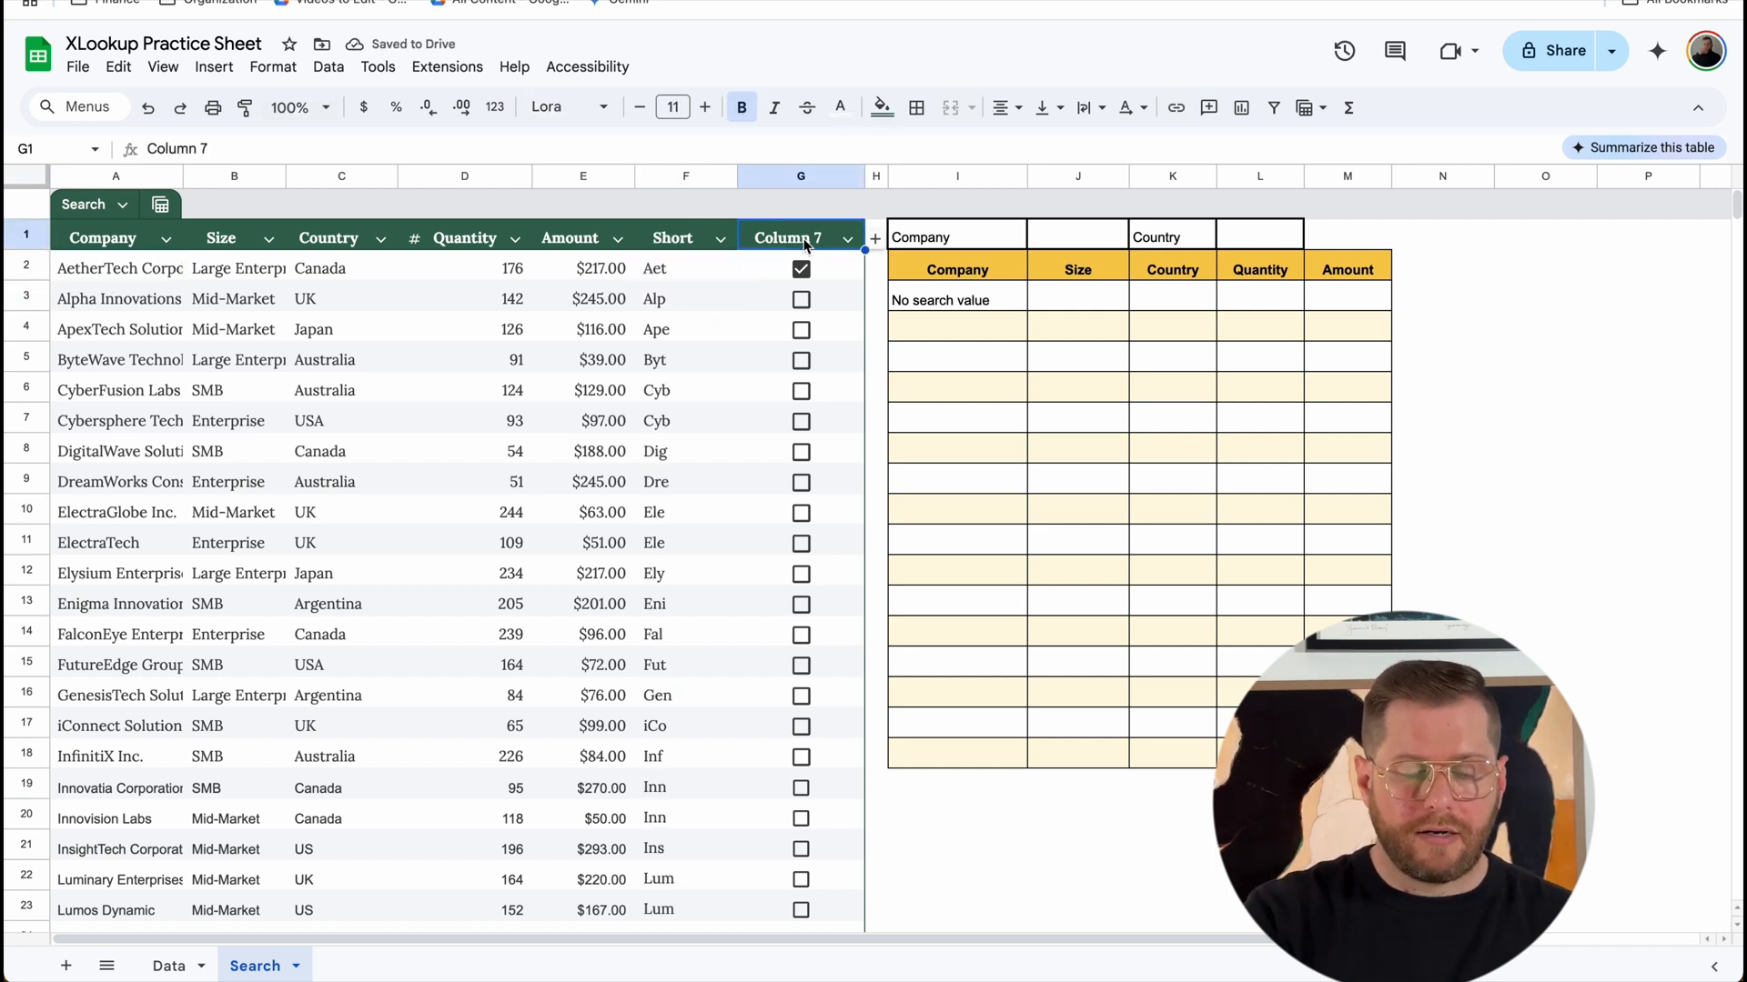
text(Checkboxes)
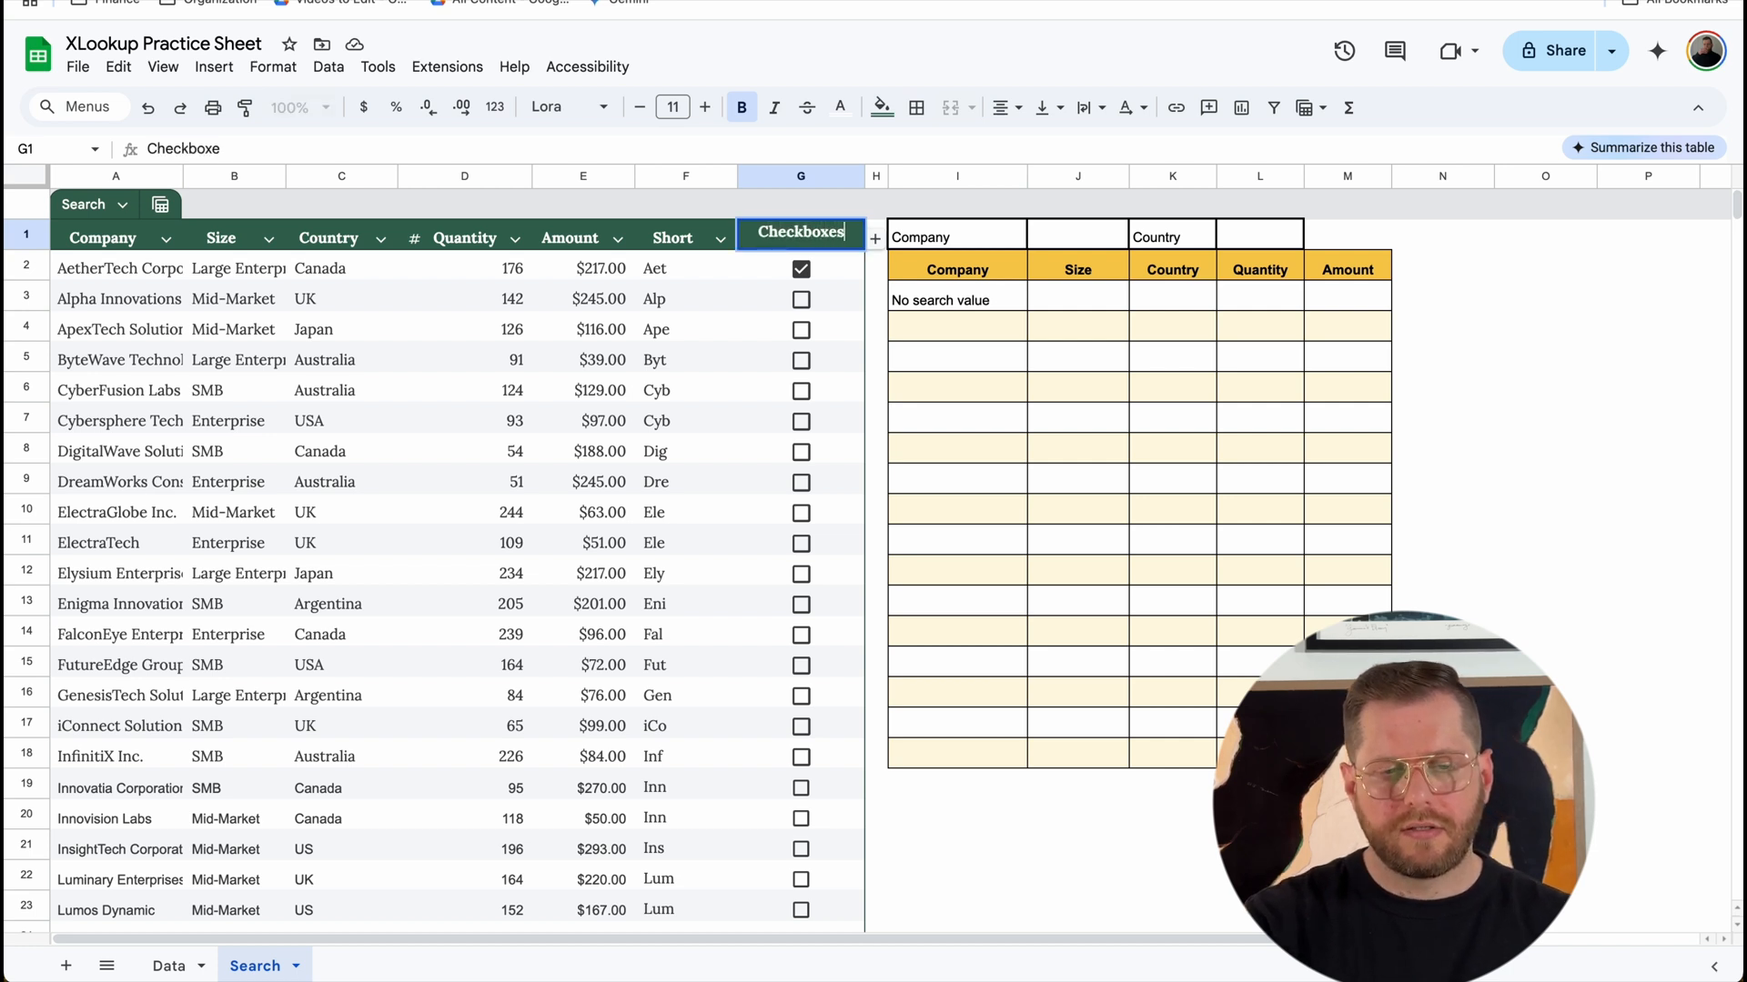
Step: Start an XLOOKUP formula in J1 with TRUE as the search key and Search[Checkboxes] as the lookup range
click(1073, 244)
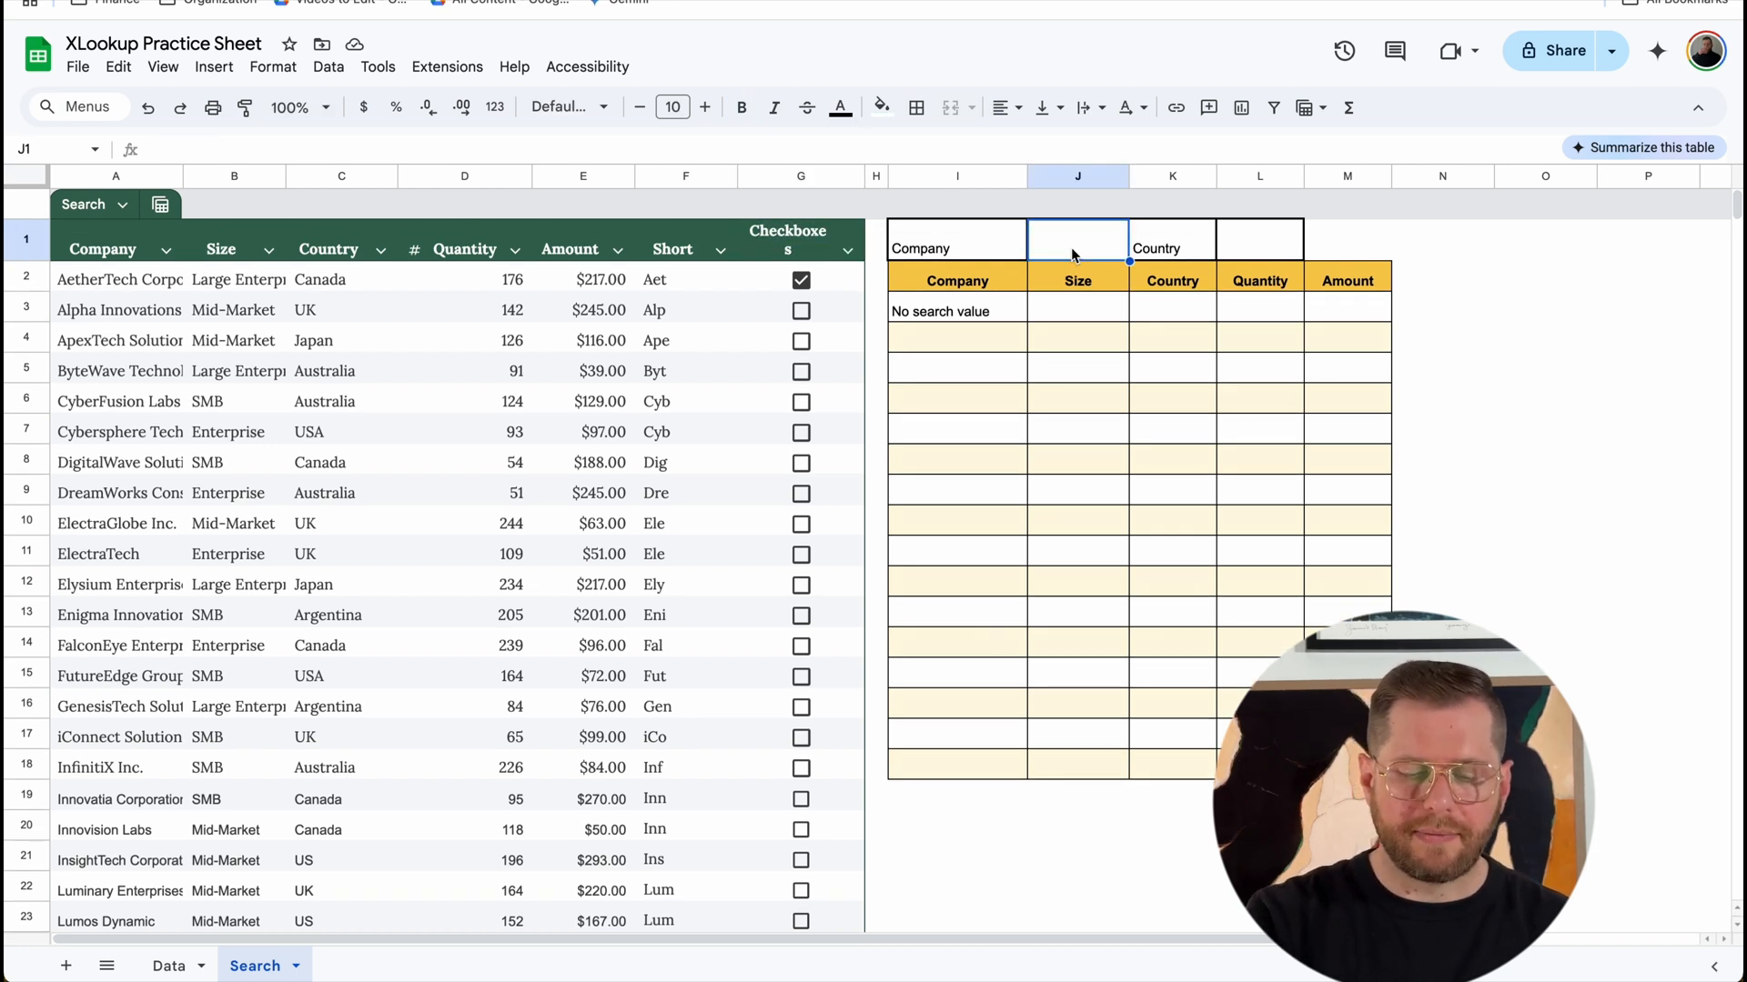
text(=xlook)
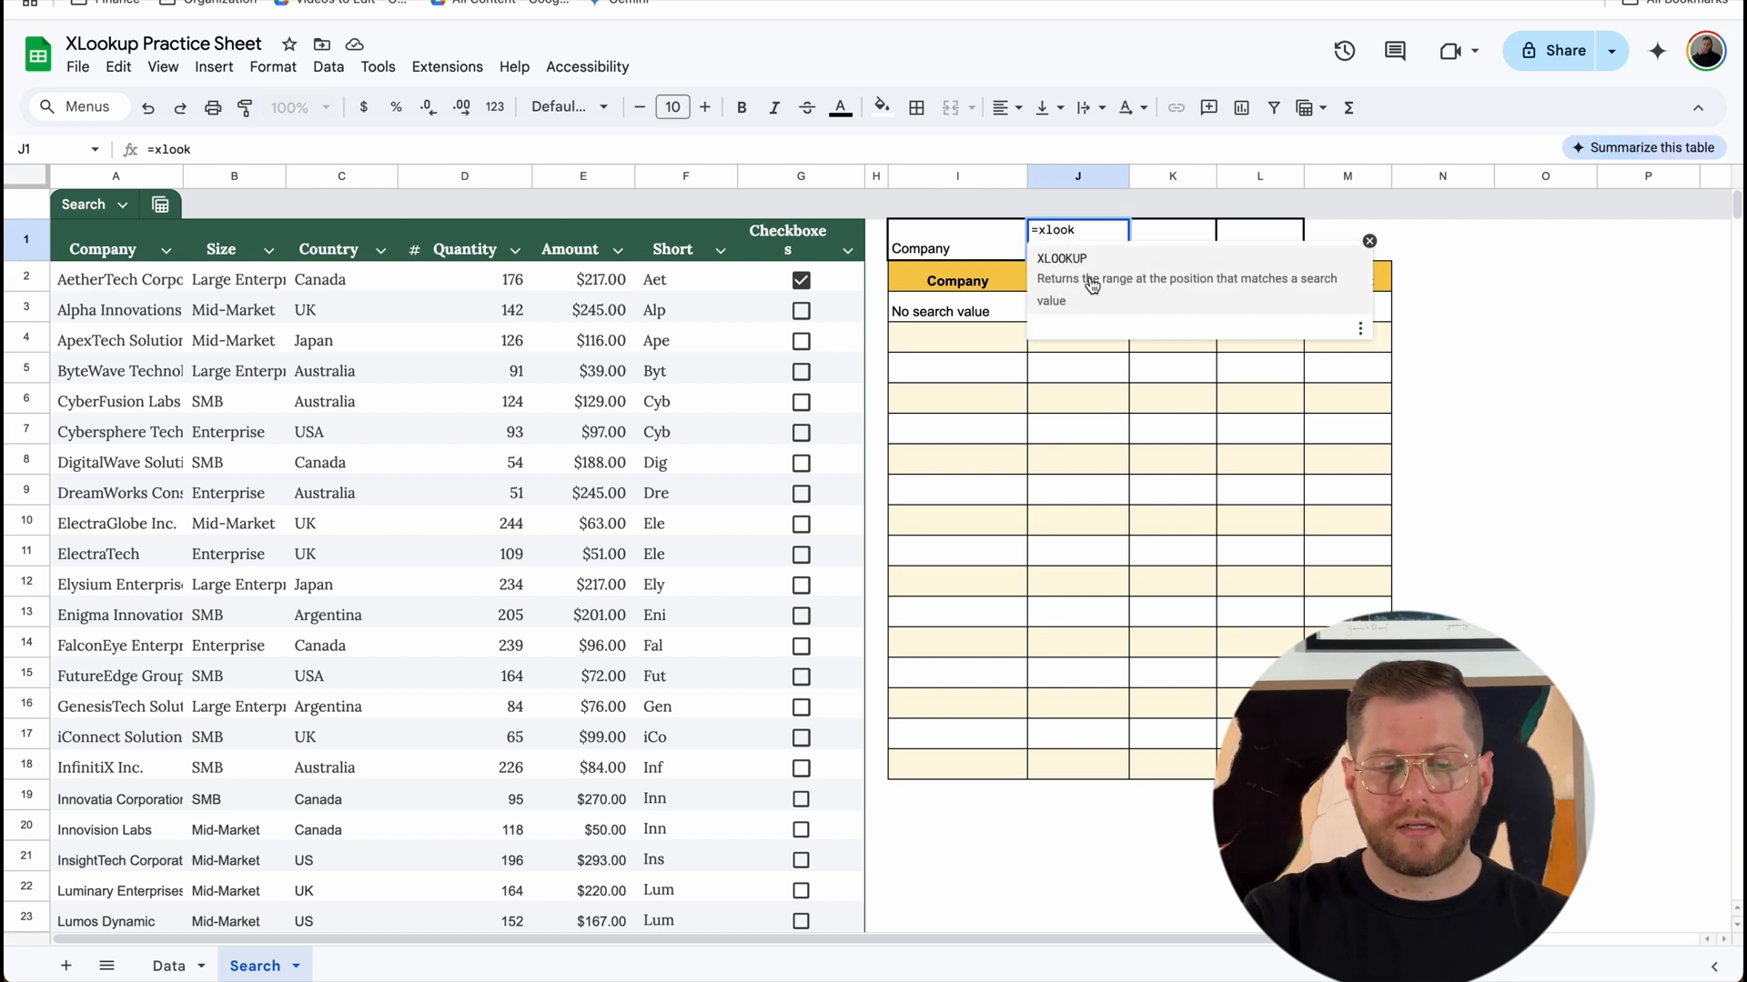
click(1092, 285)
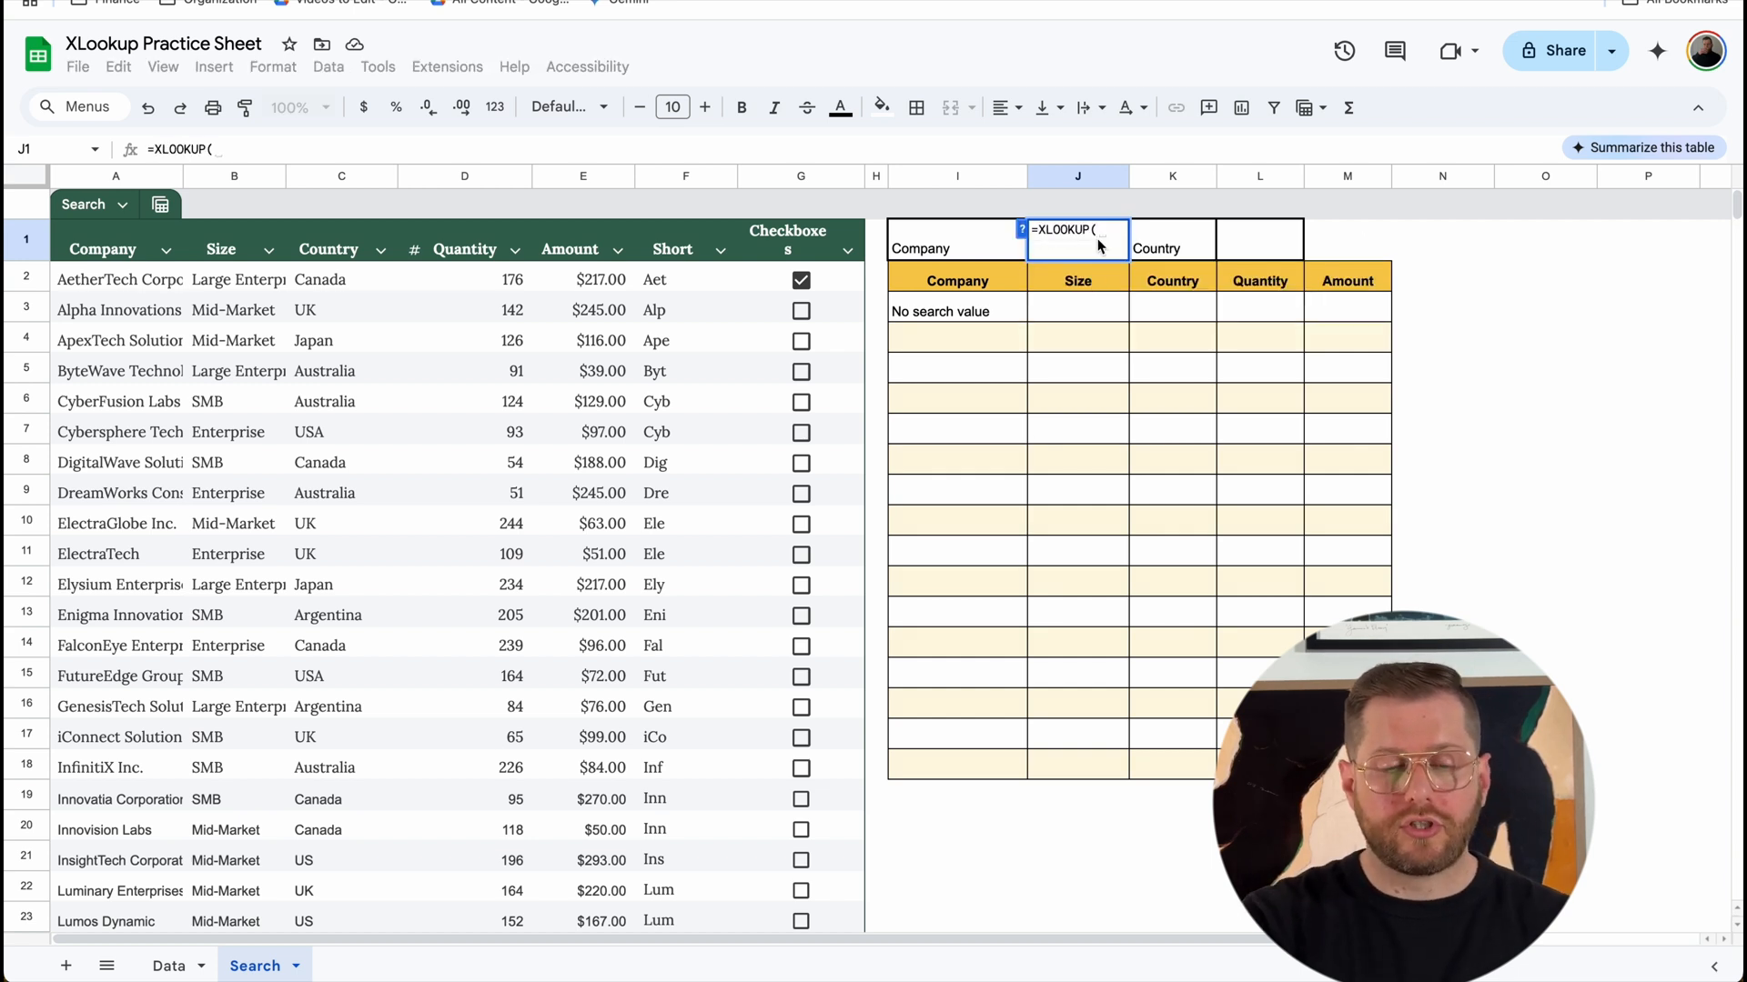
text(TRUE)
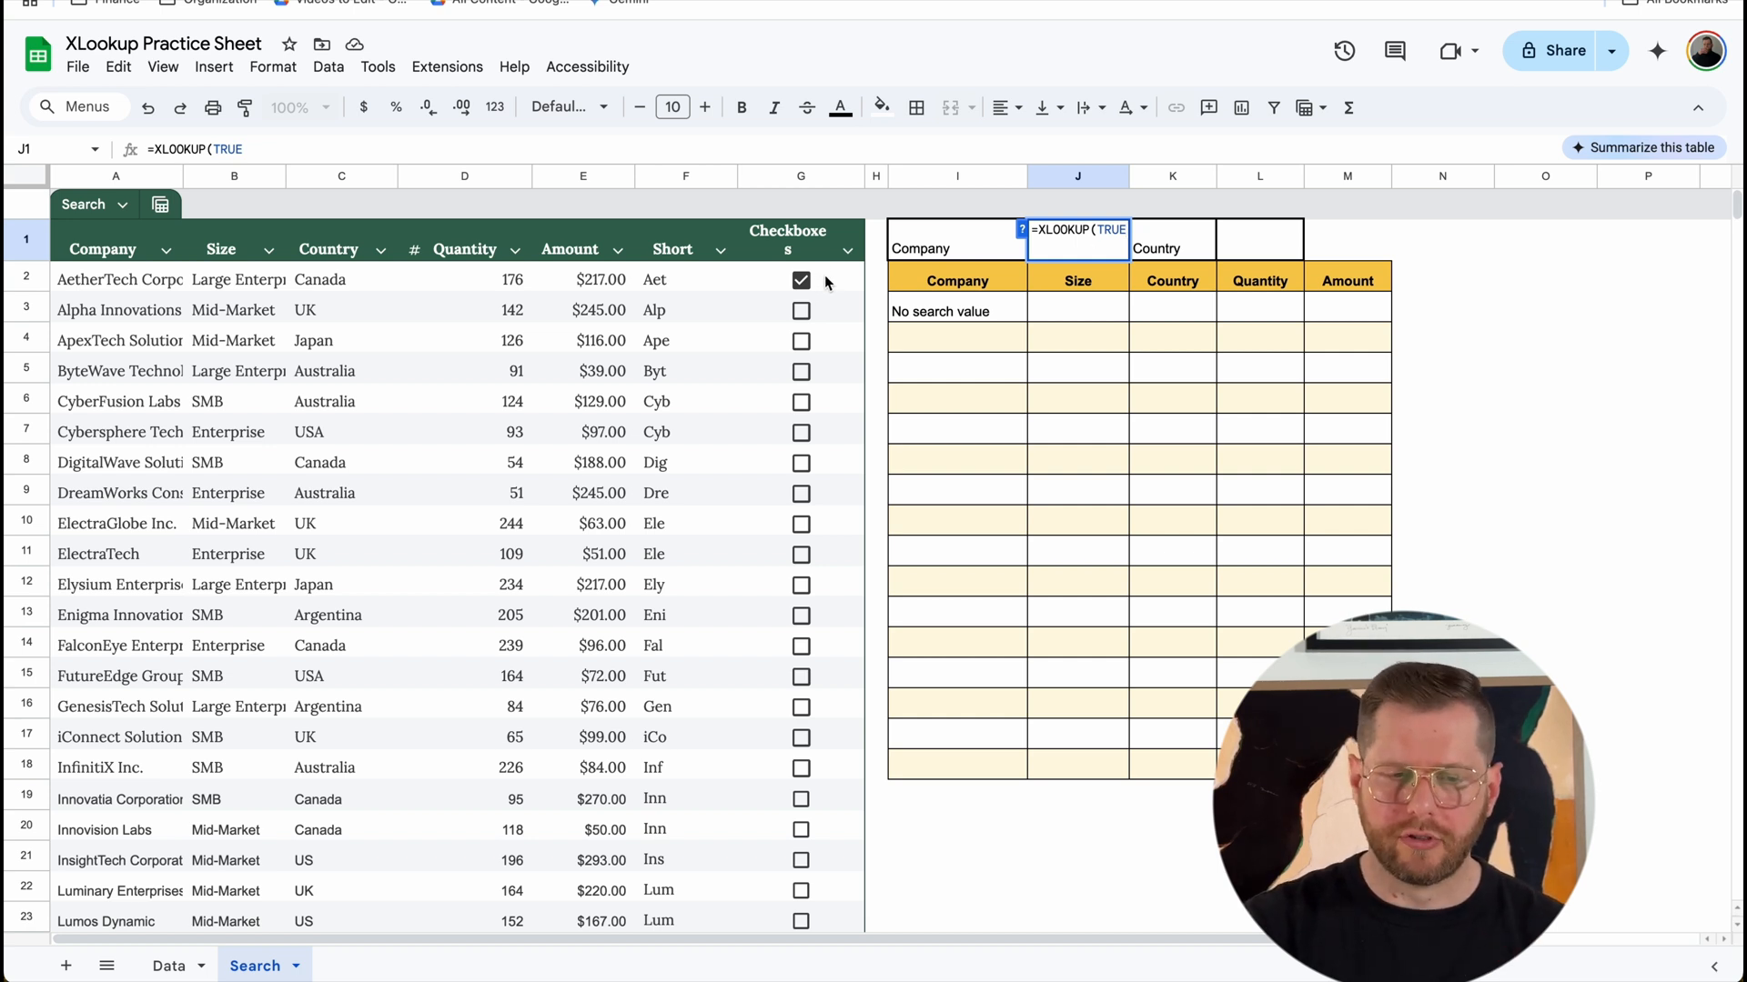
text(,che)
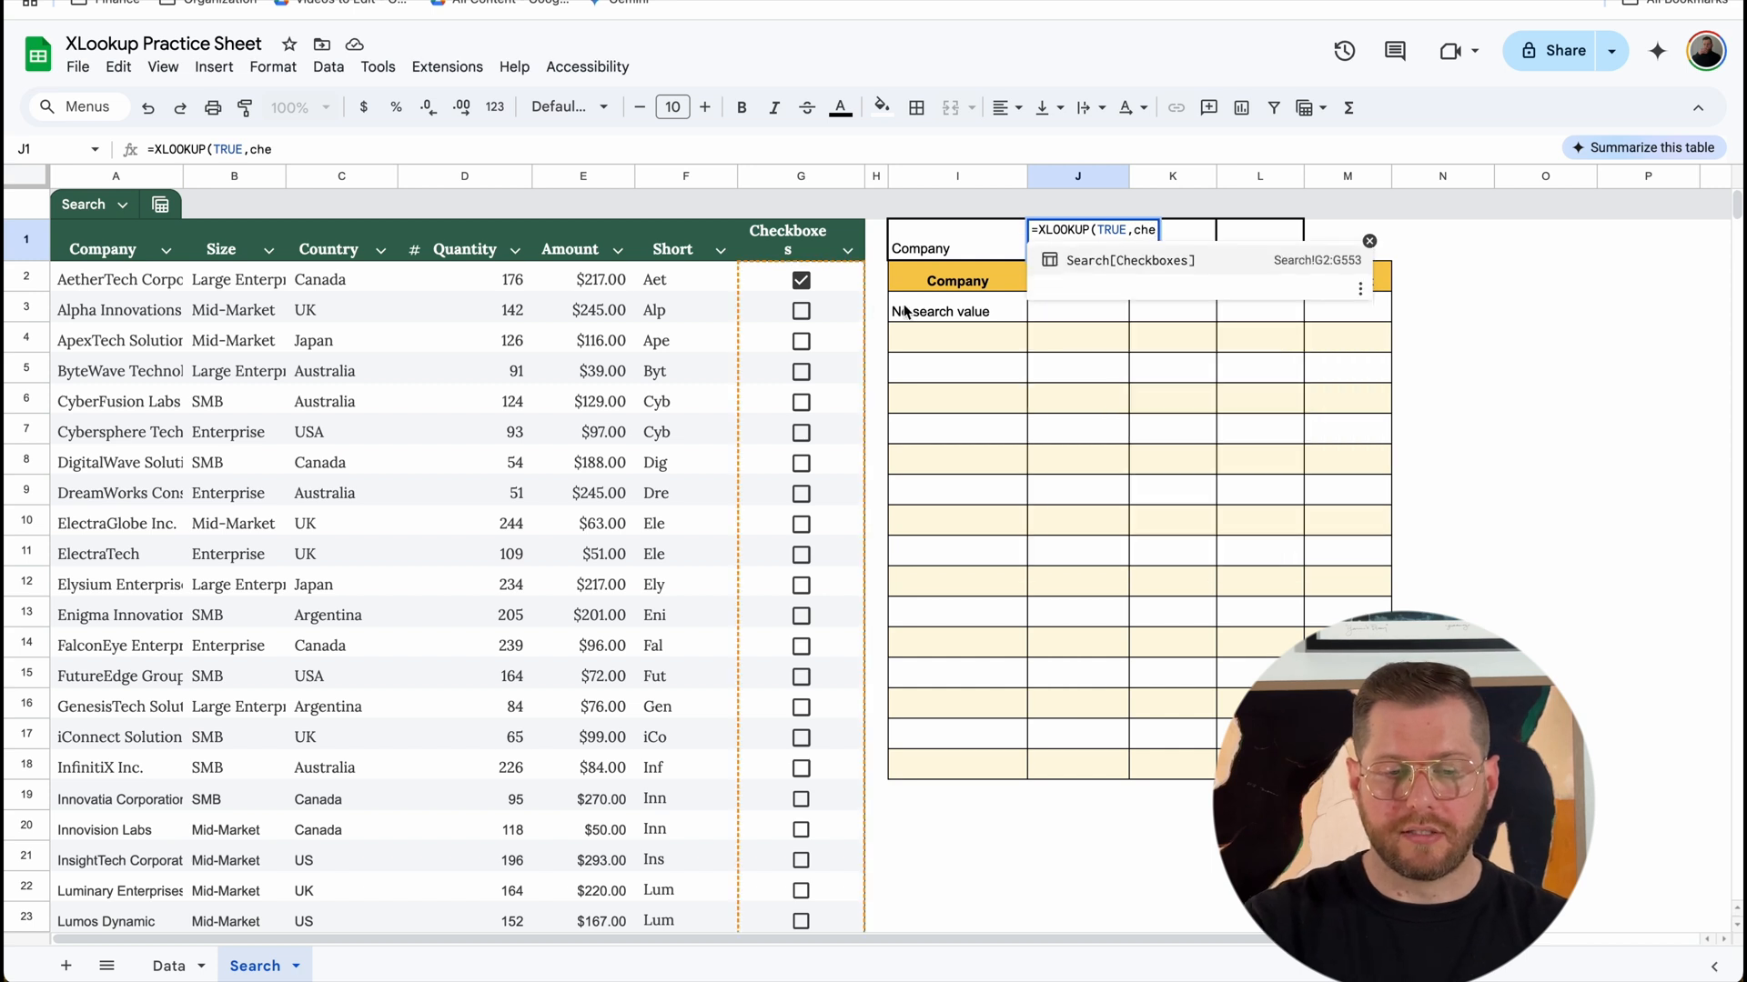
click(1182, 261)
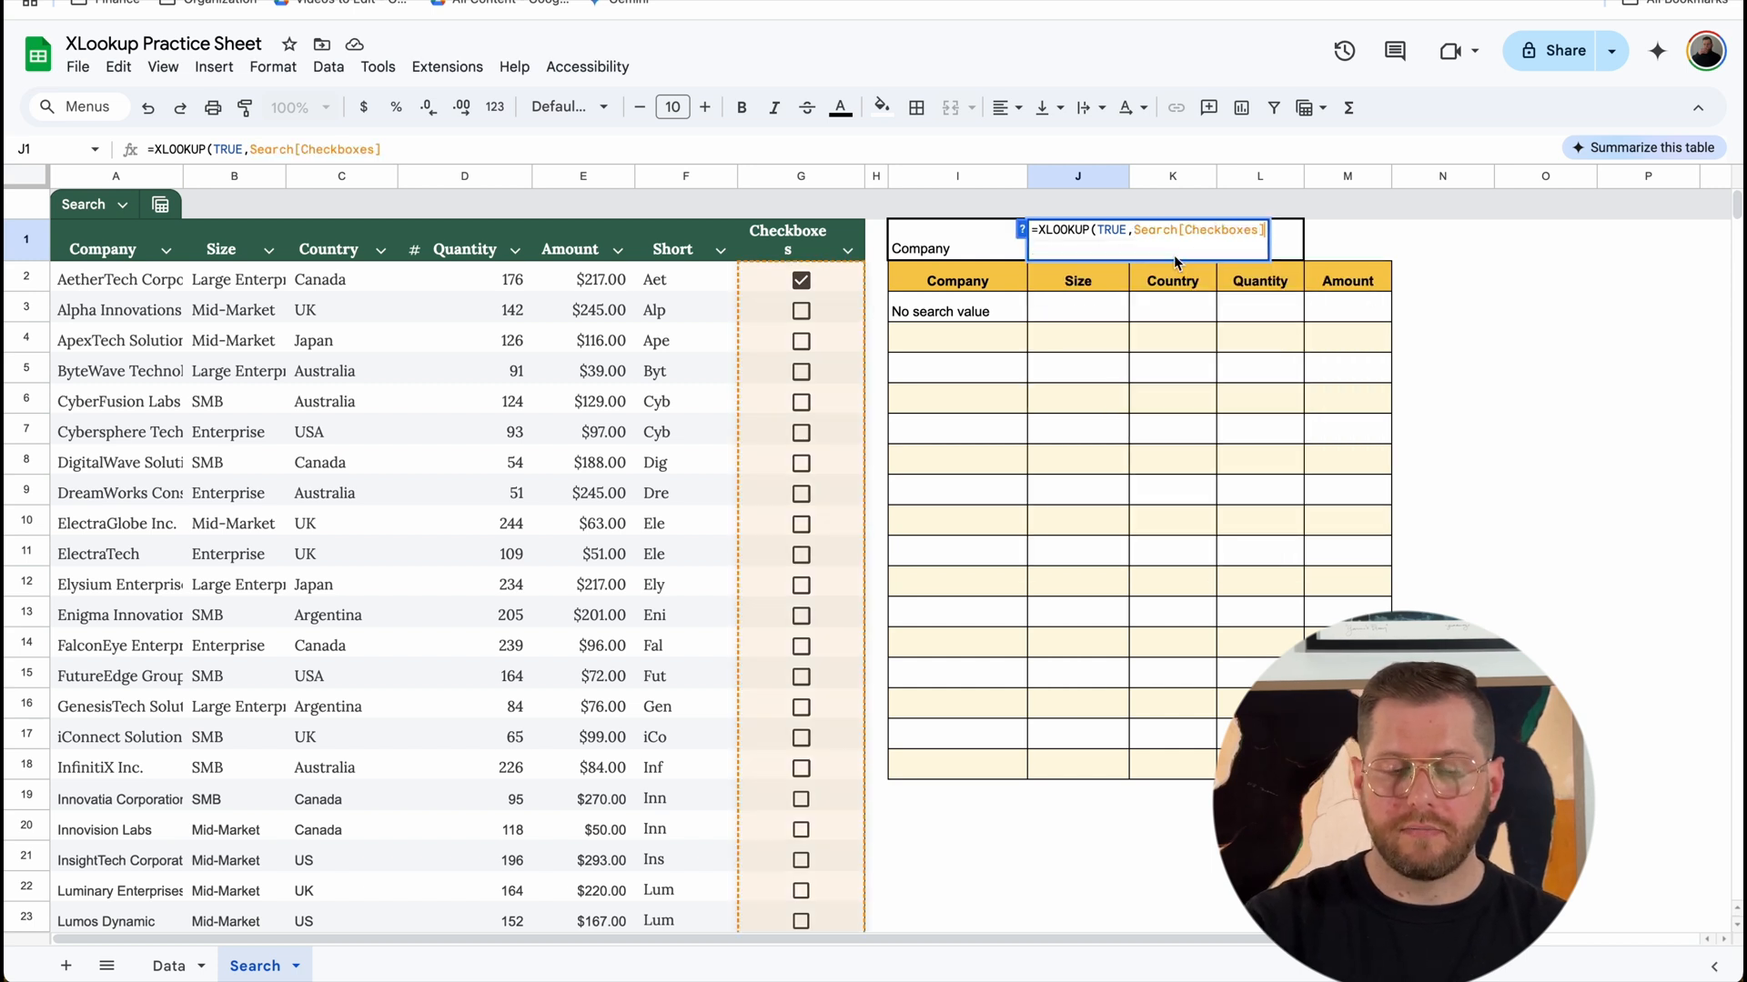
key(BackSpace)
key(BackSpace)
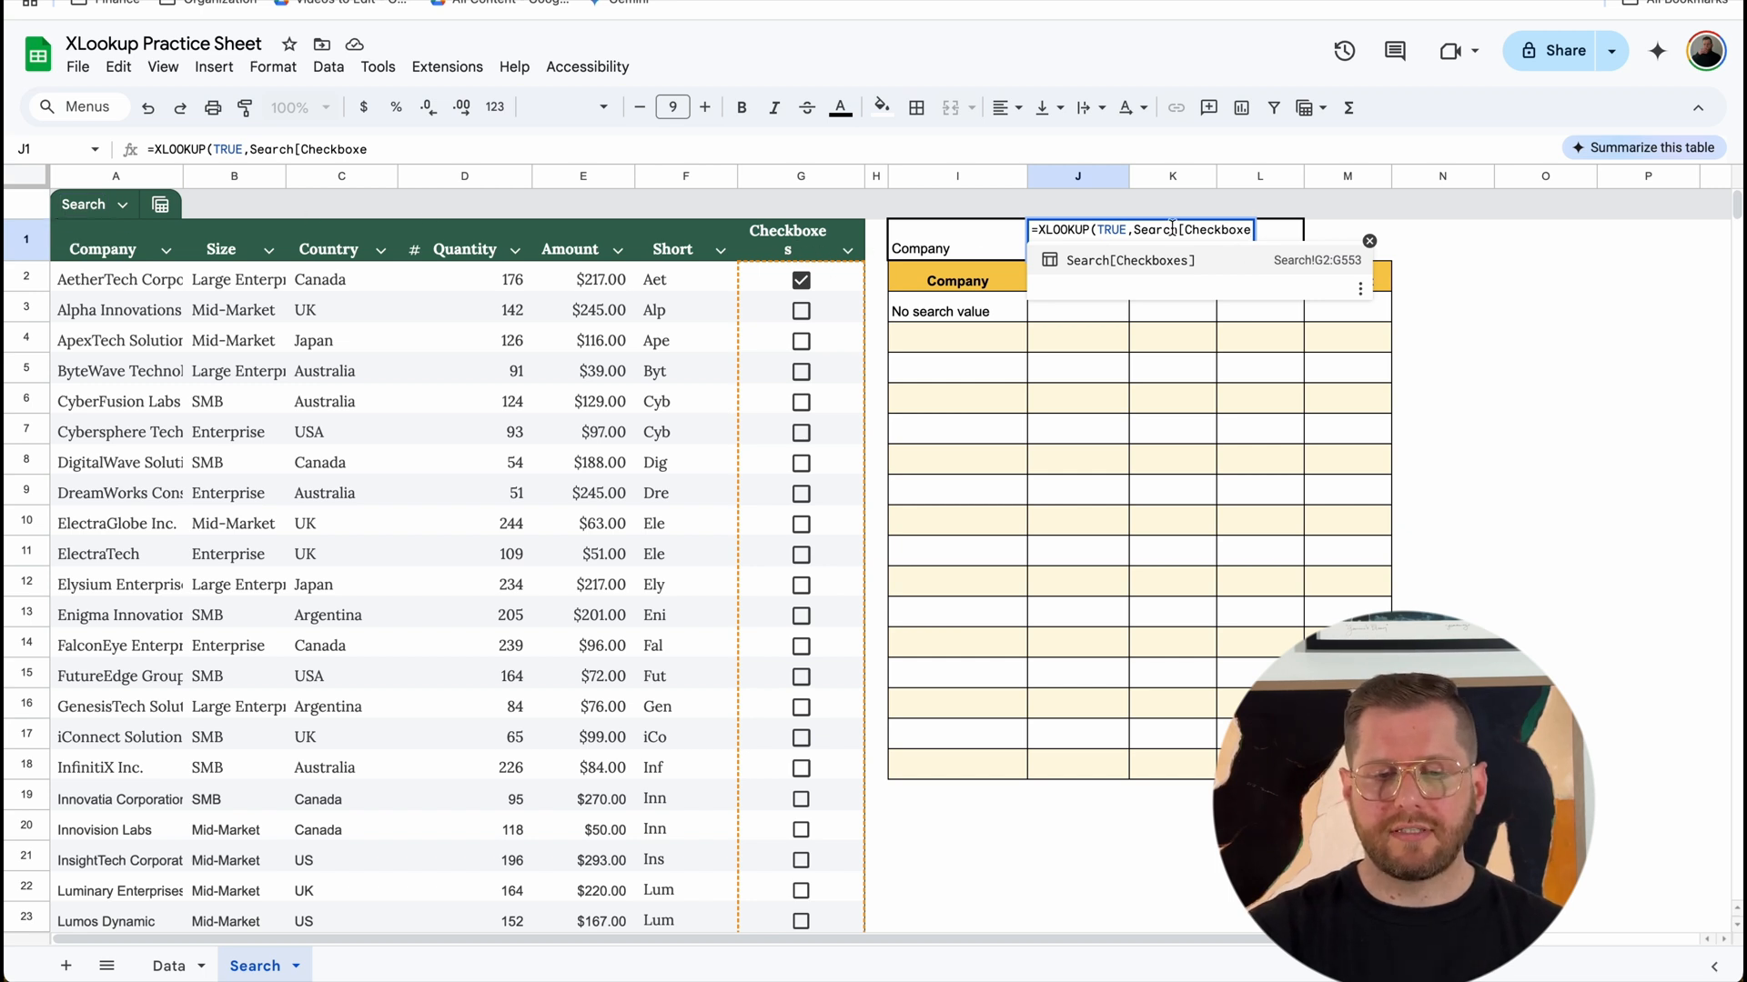
click(1192, 264)
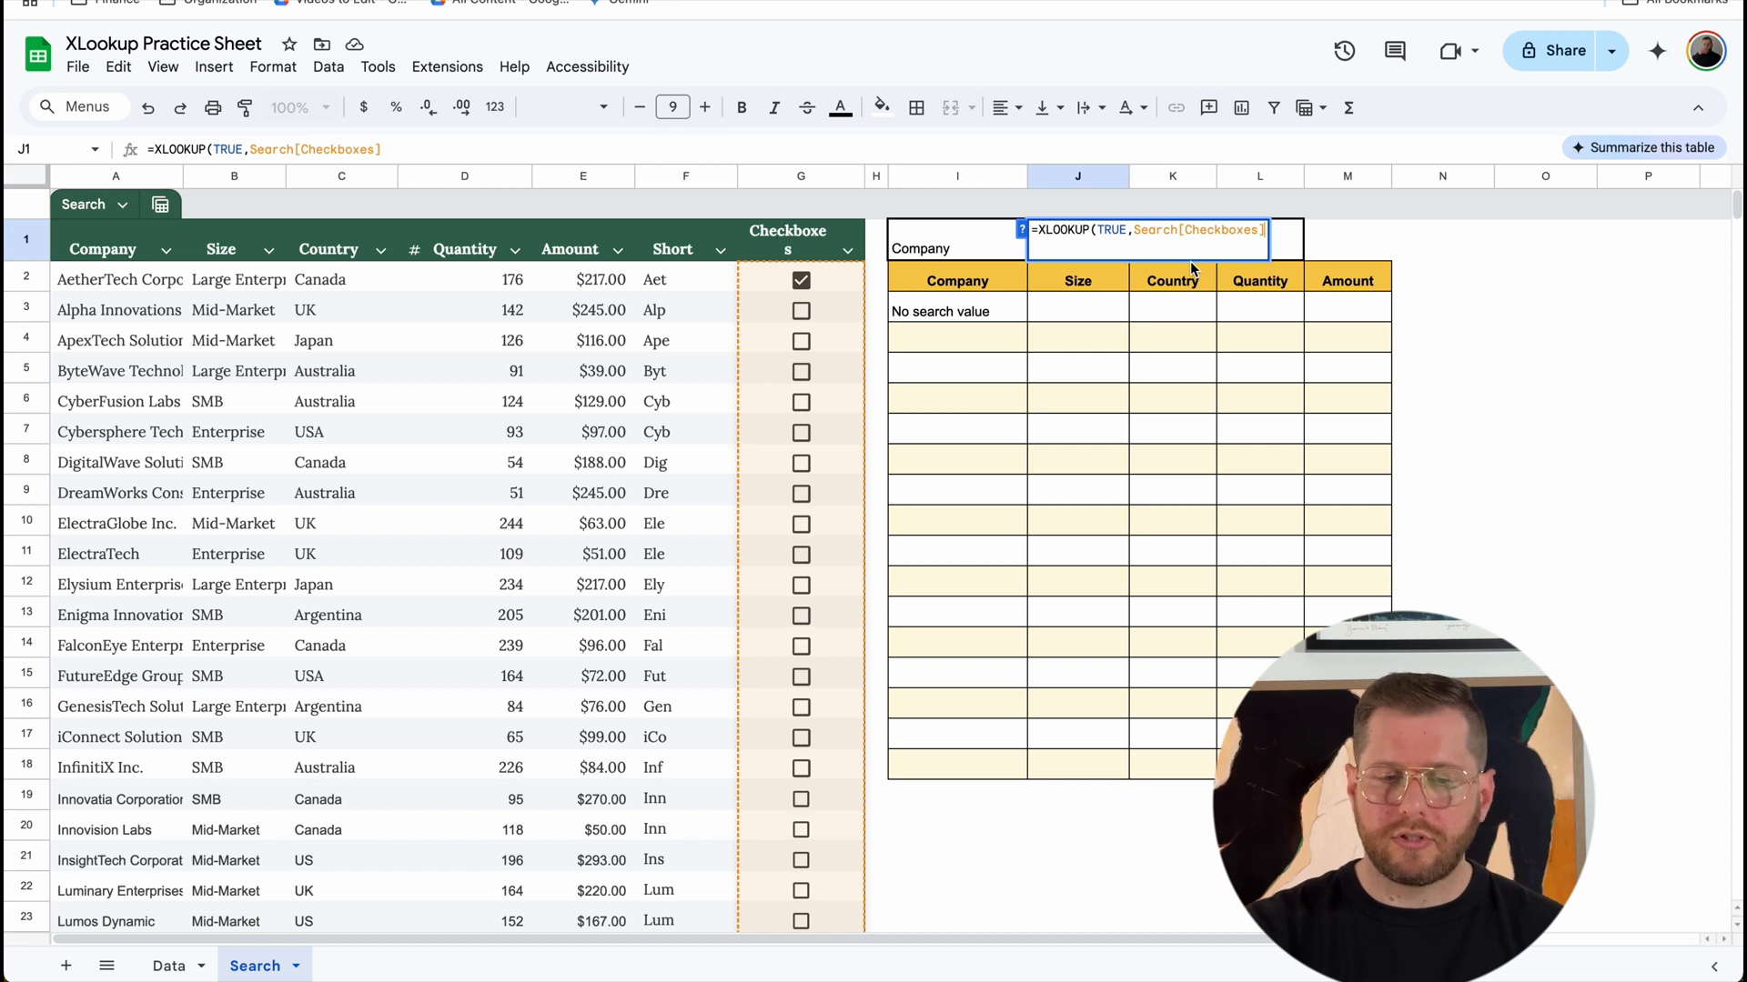
Step: Complete the J1 XLOOKUP with Search[Short] as the result range and an empty missing value
text(,short)
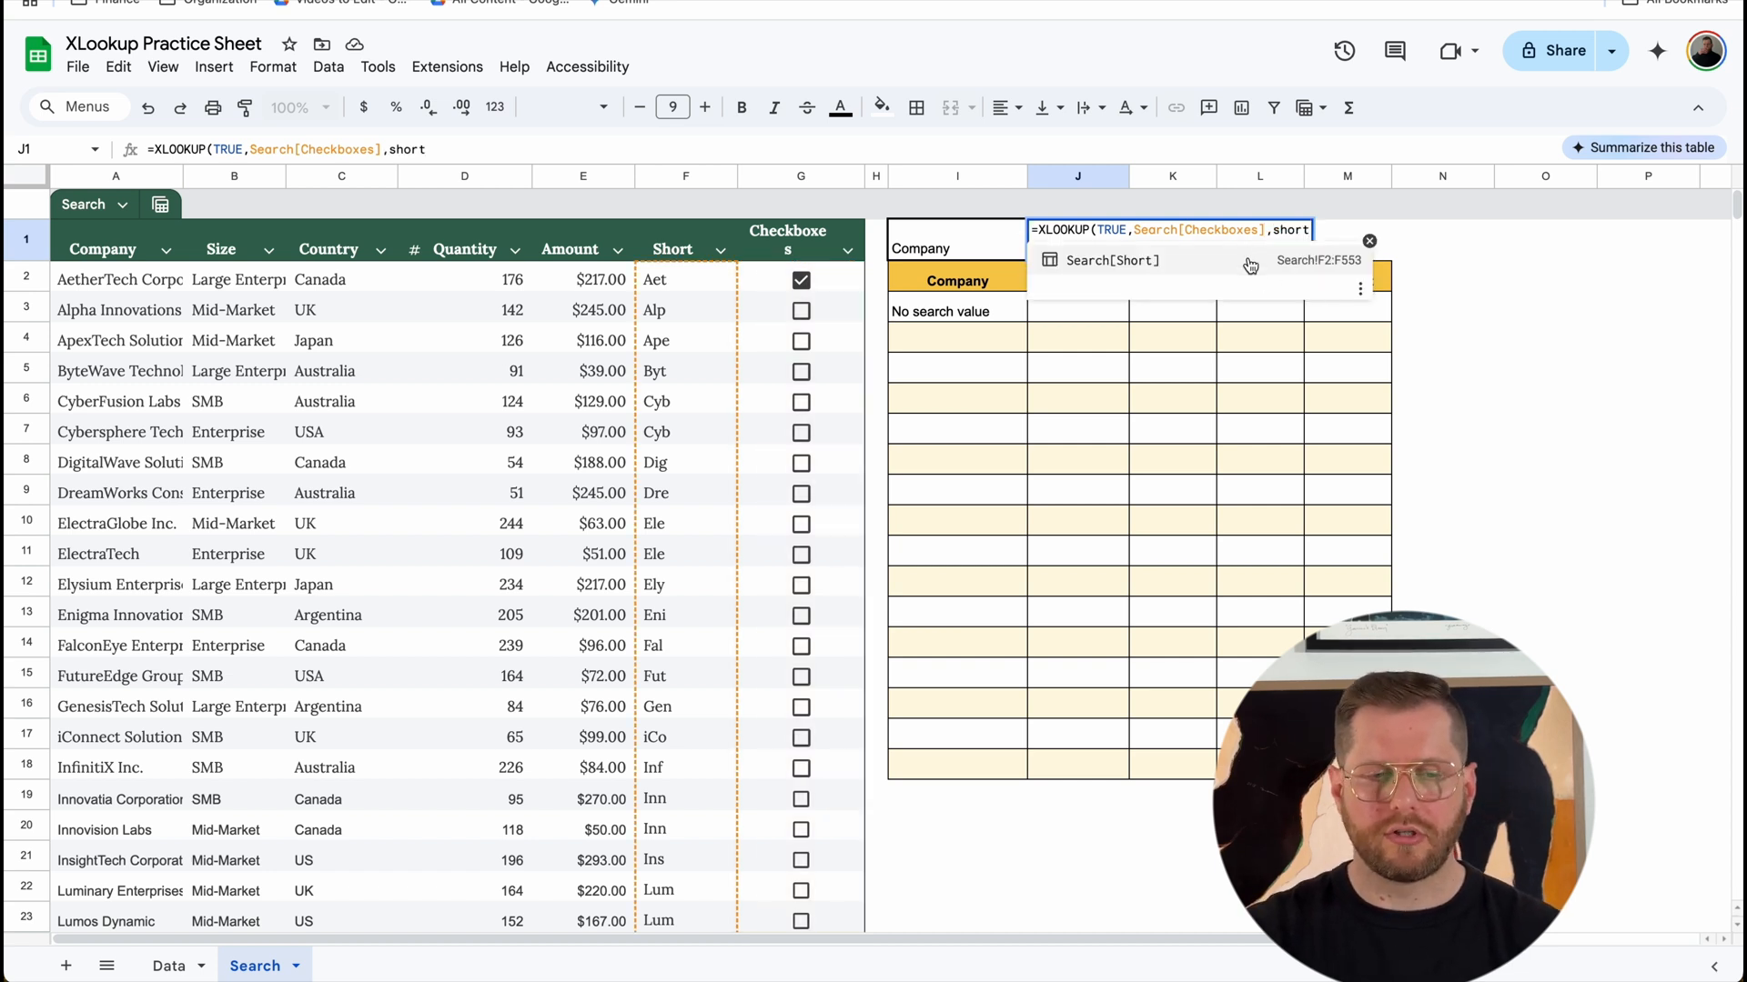
click(1250, 265)
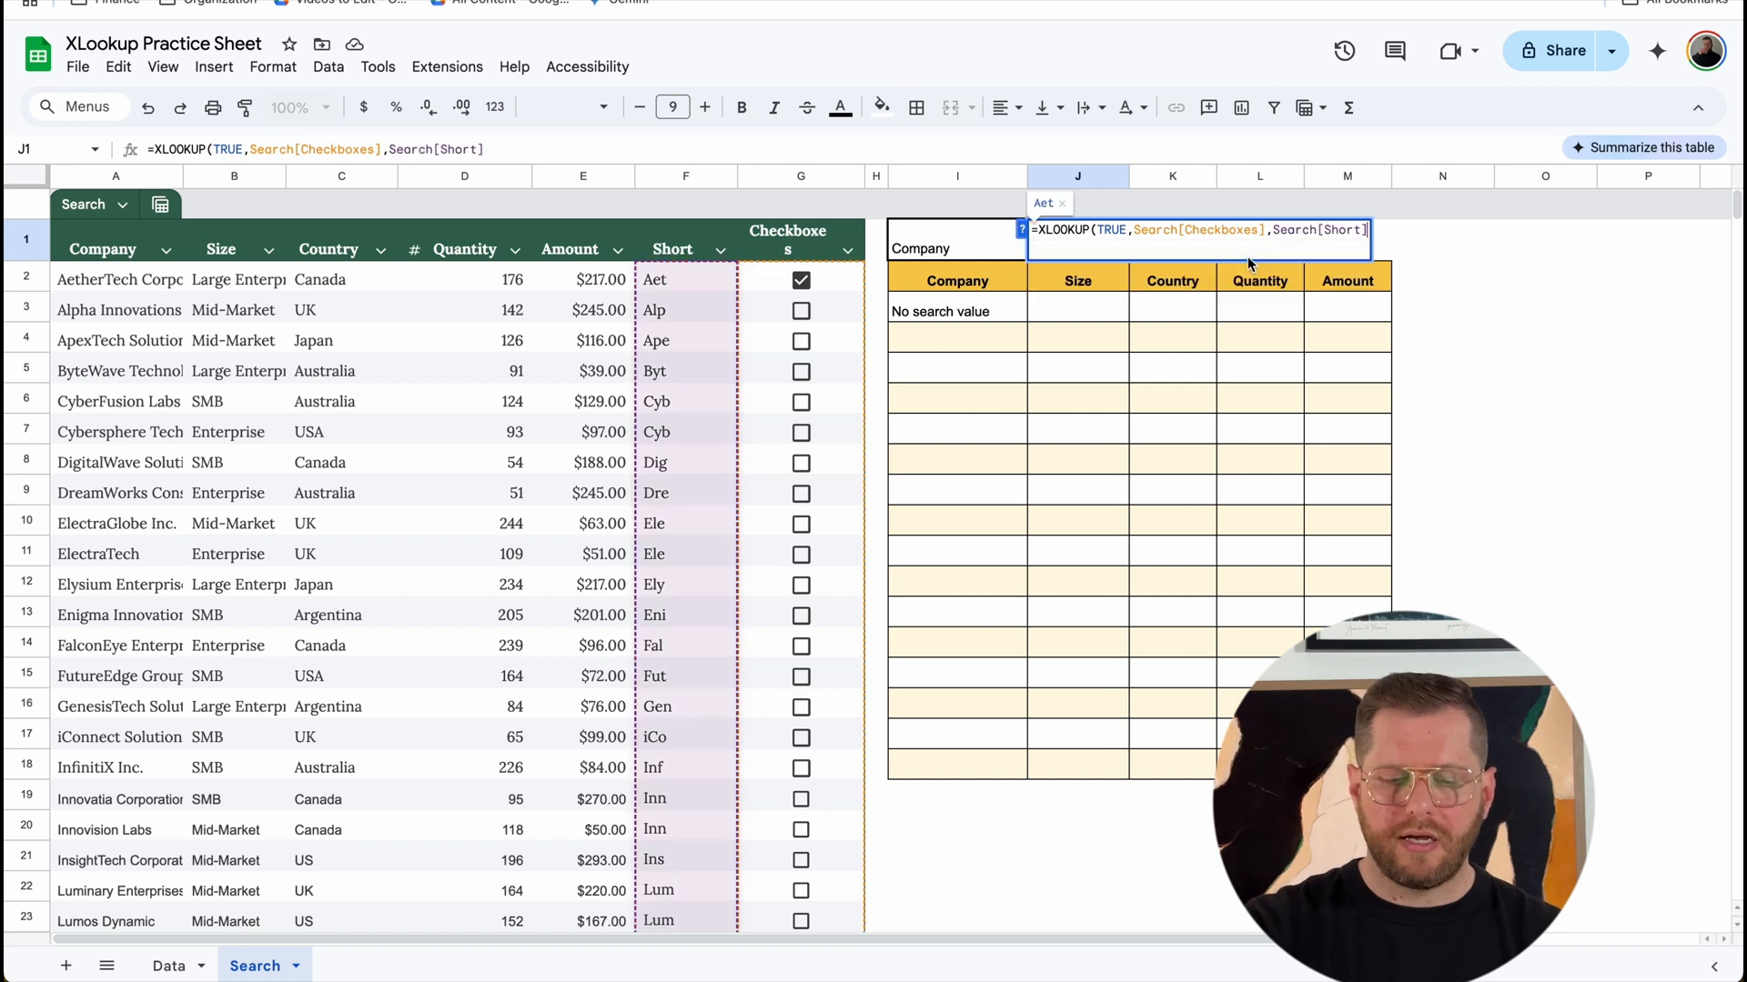
text(,)
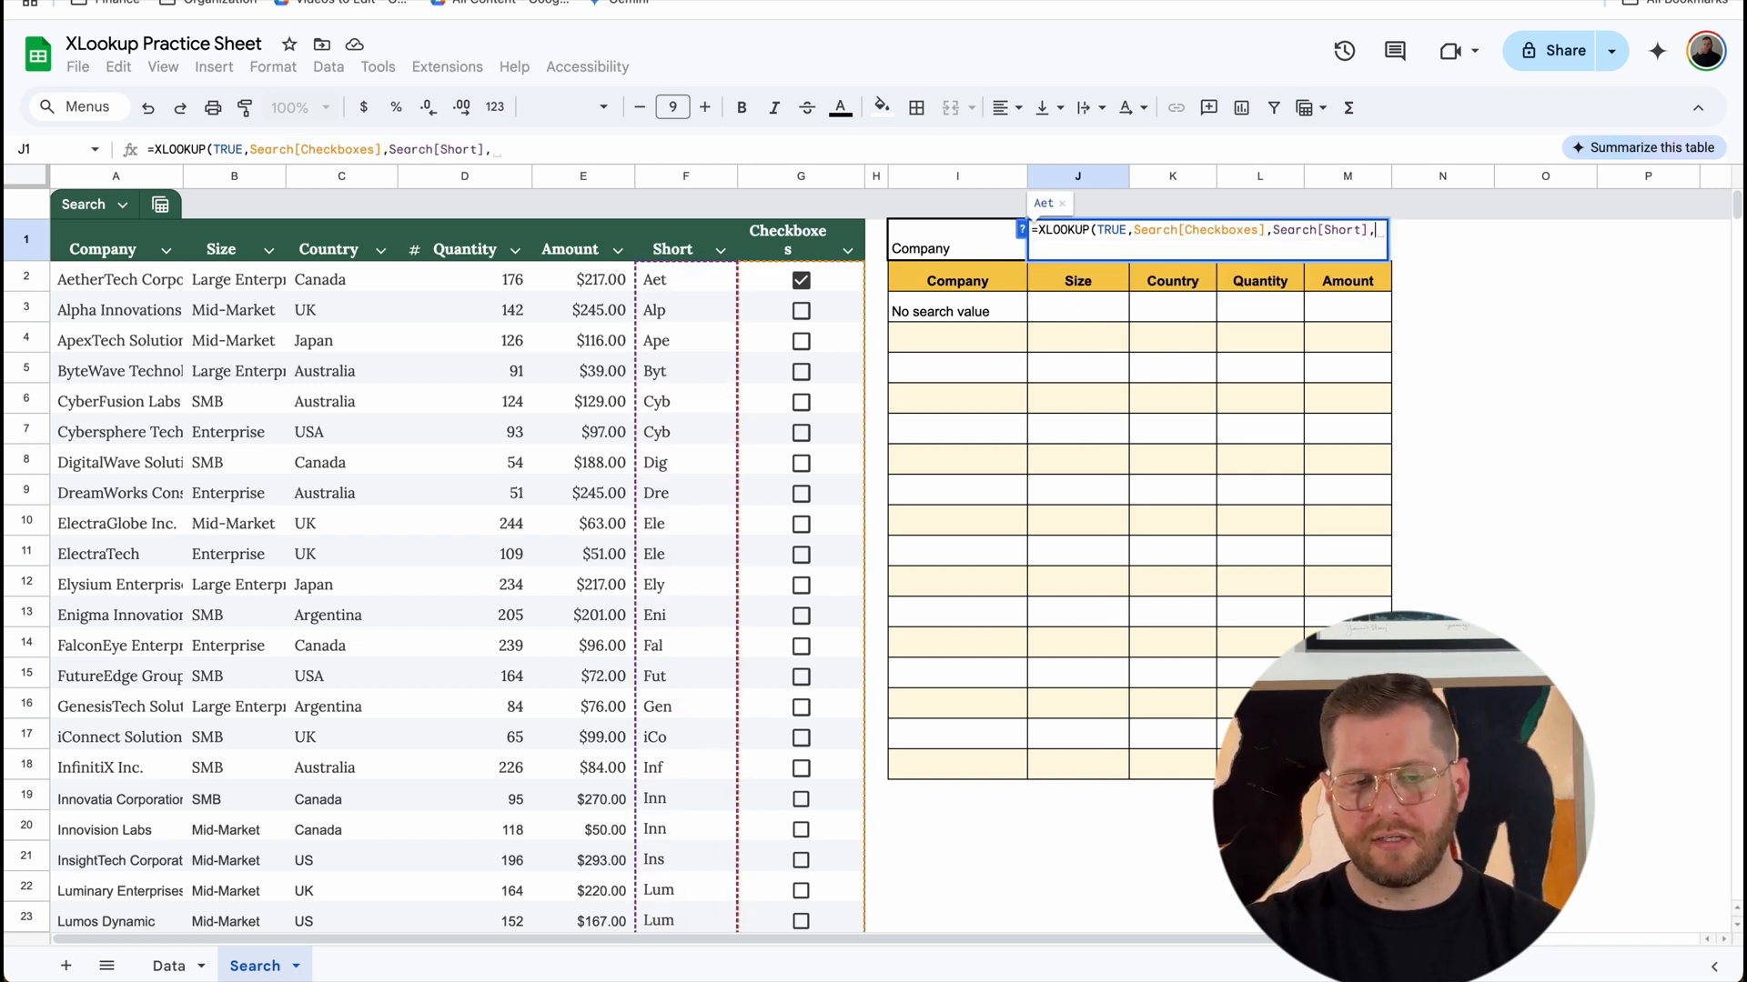
key(Return)
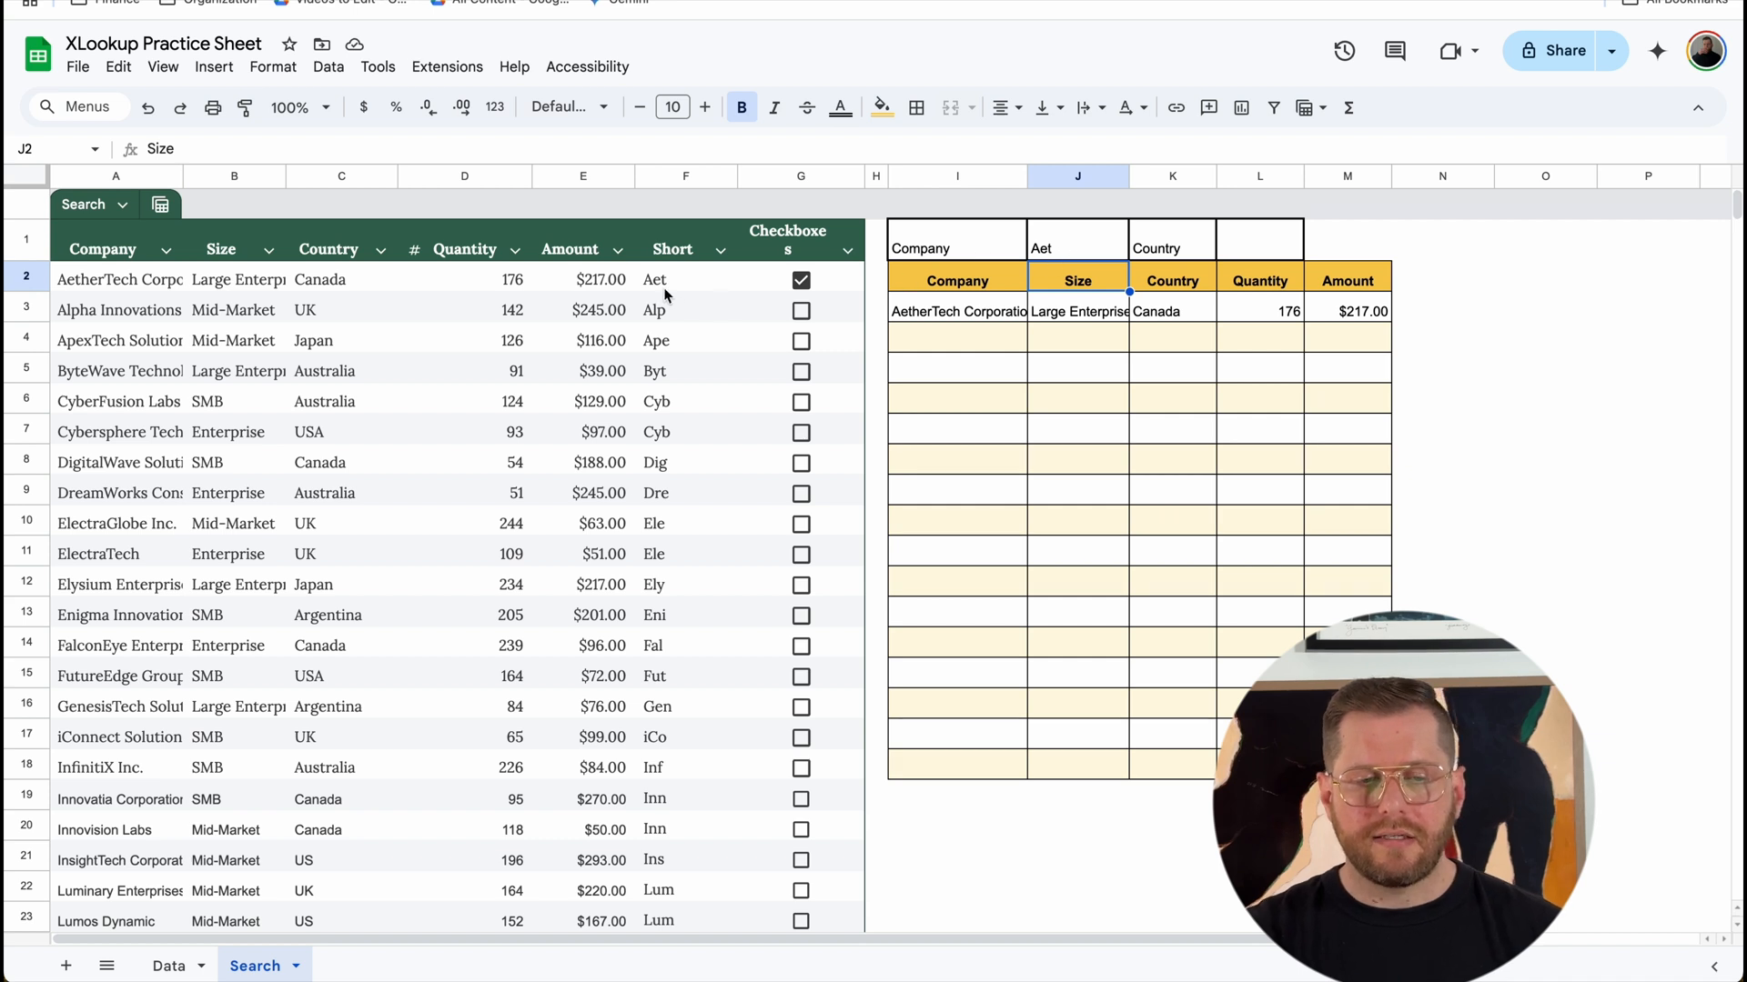
Step: Test the checkbox-driven search by toggling G2 several times, leaving it cleared
click(801, 281)
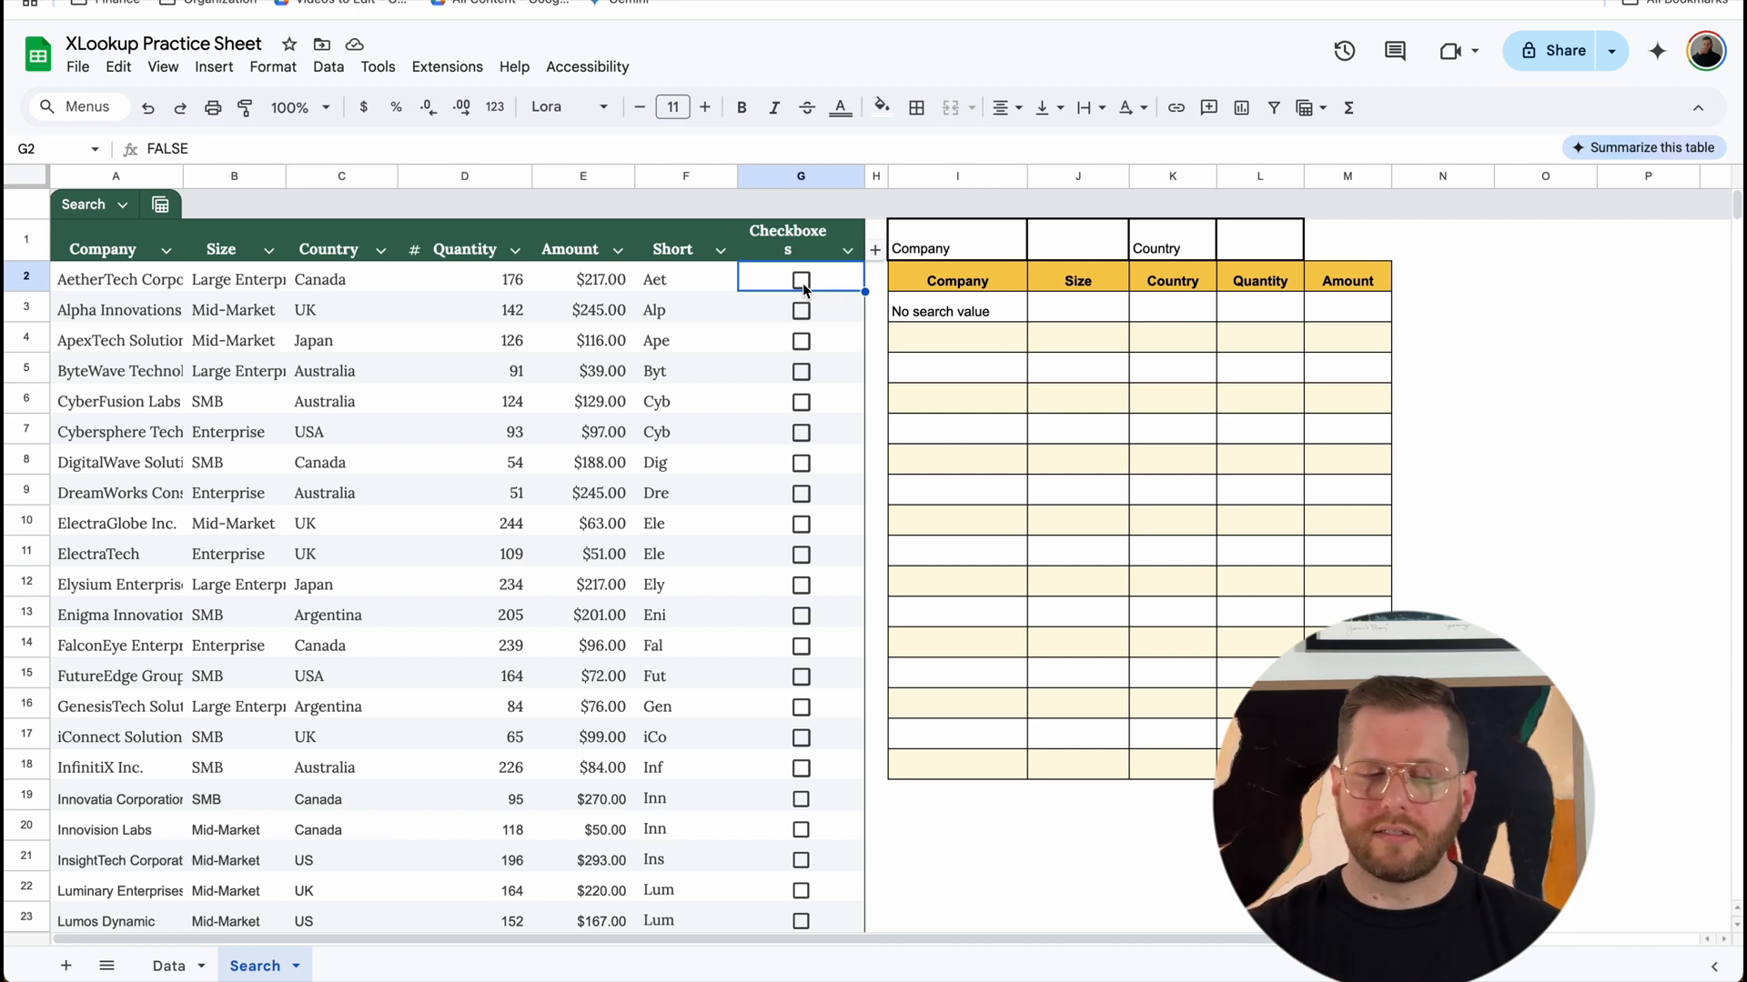
click(801, 283)
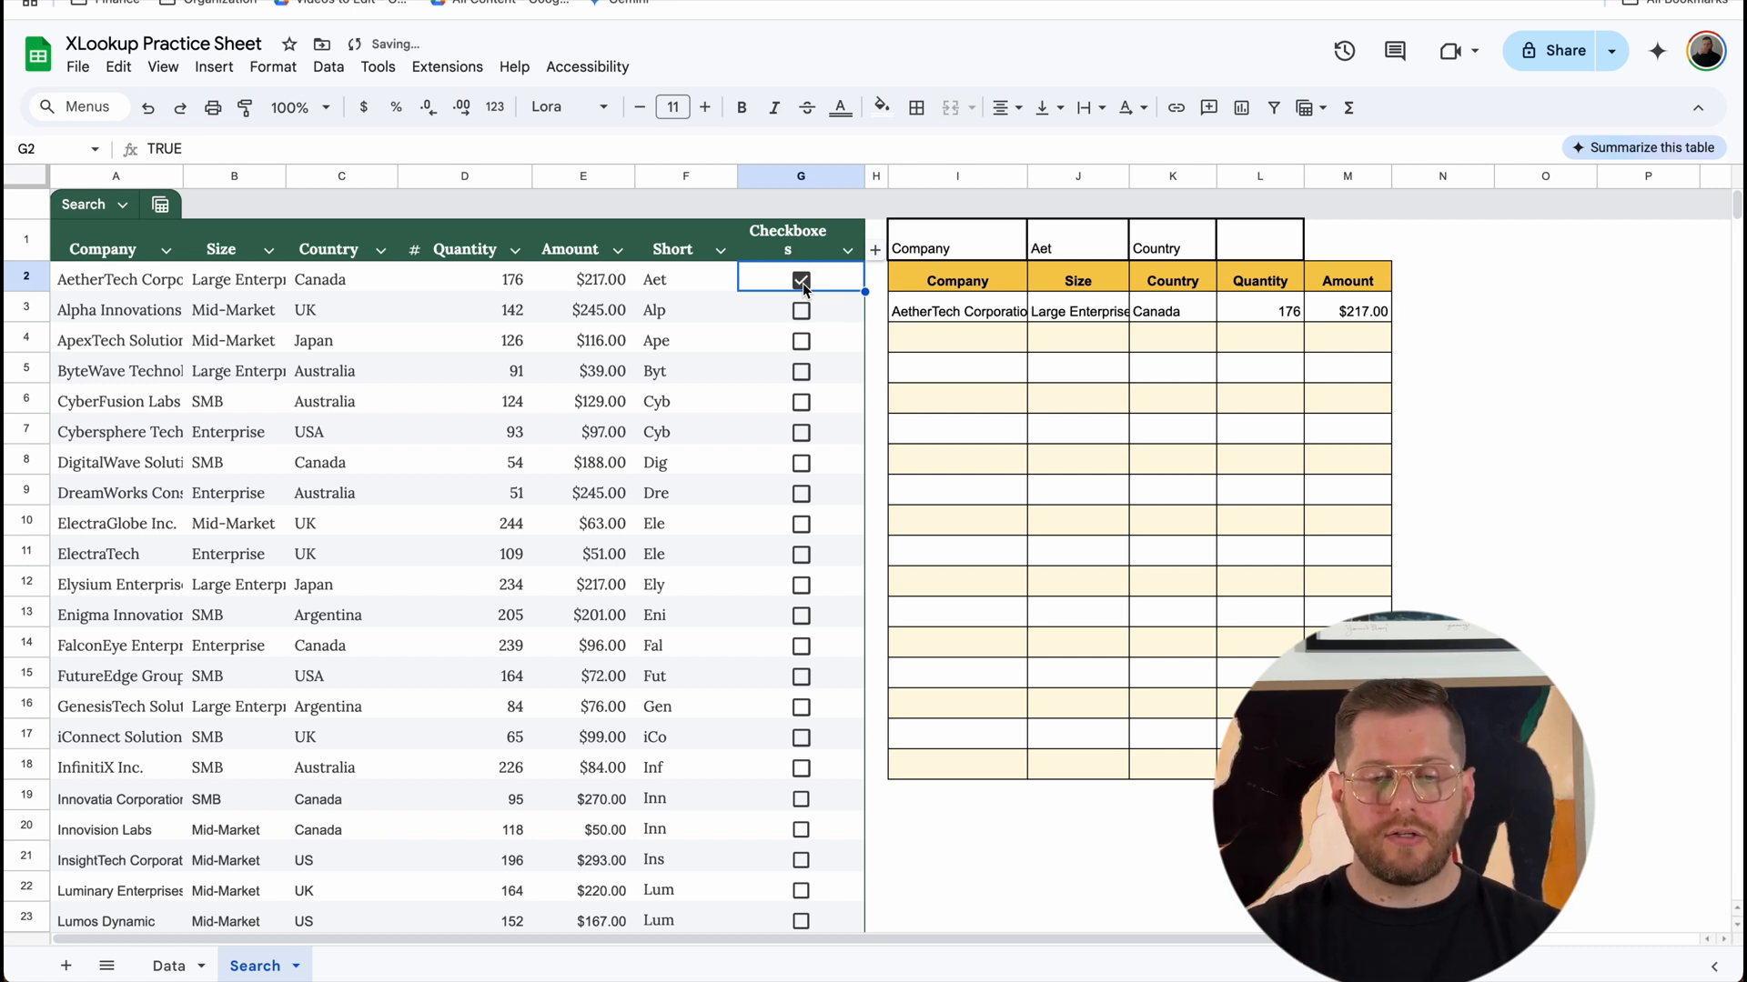
click(802, 281)
key(space)
key(space)
key(space)
key(space)
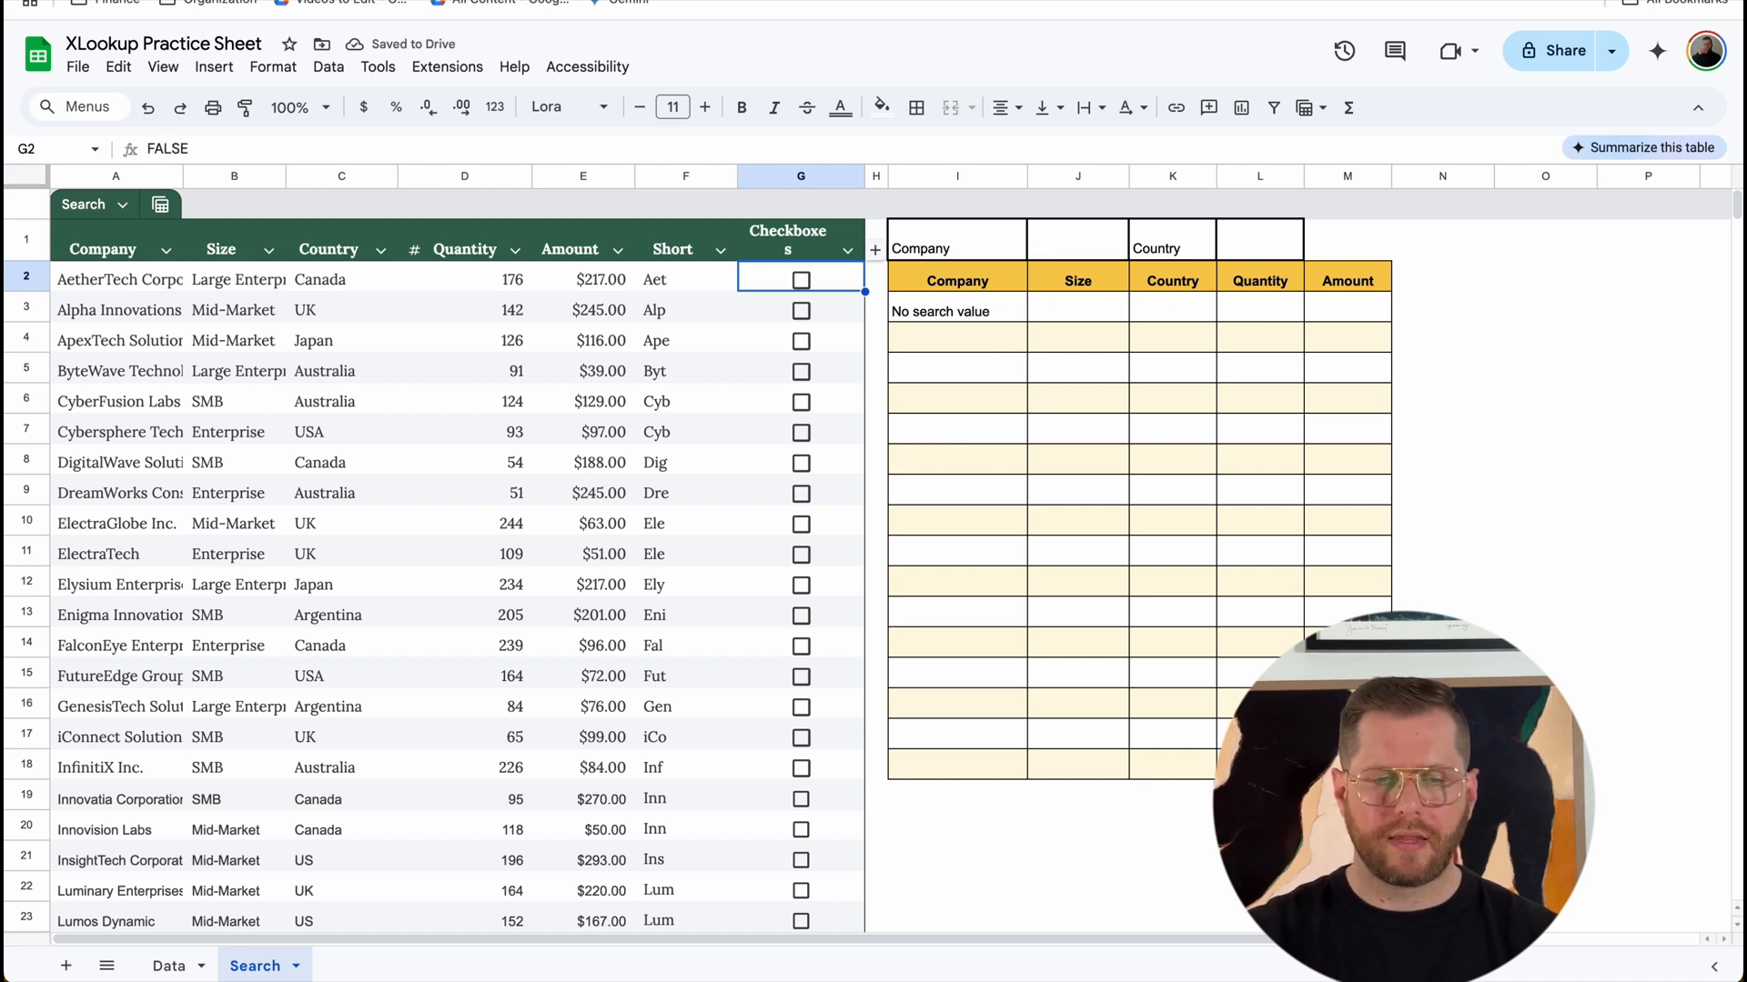
Step: Try the checkboxes in rows 4 and 5, clearing each again, and leave G6 ticked
key(Down)
key(Down)
key(space)
key(space)
key(Down)
key(space)
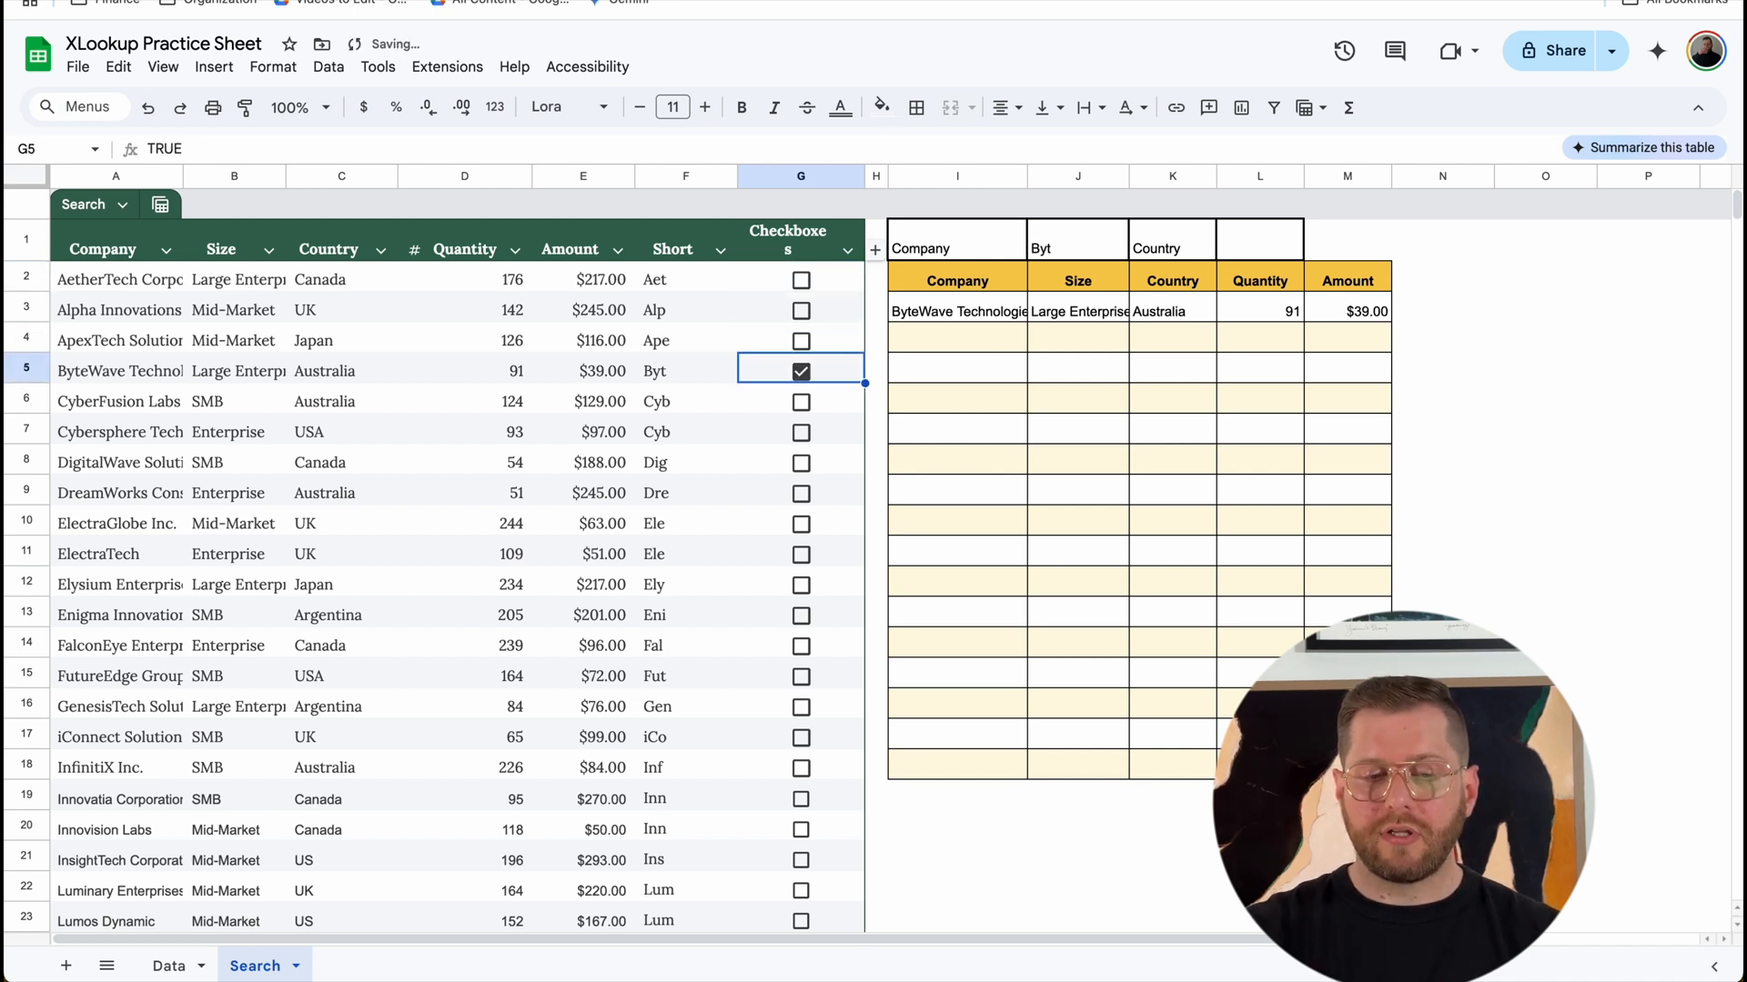
key(space)
key(Down)
key(space)
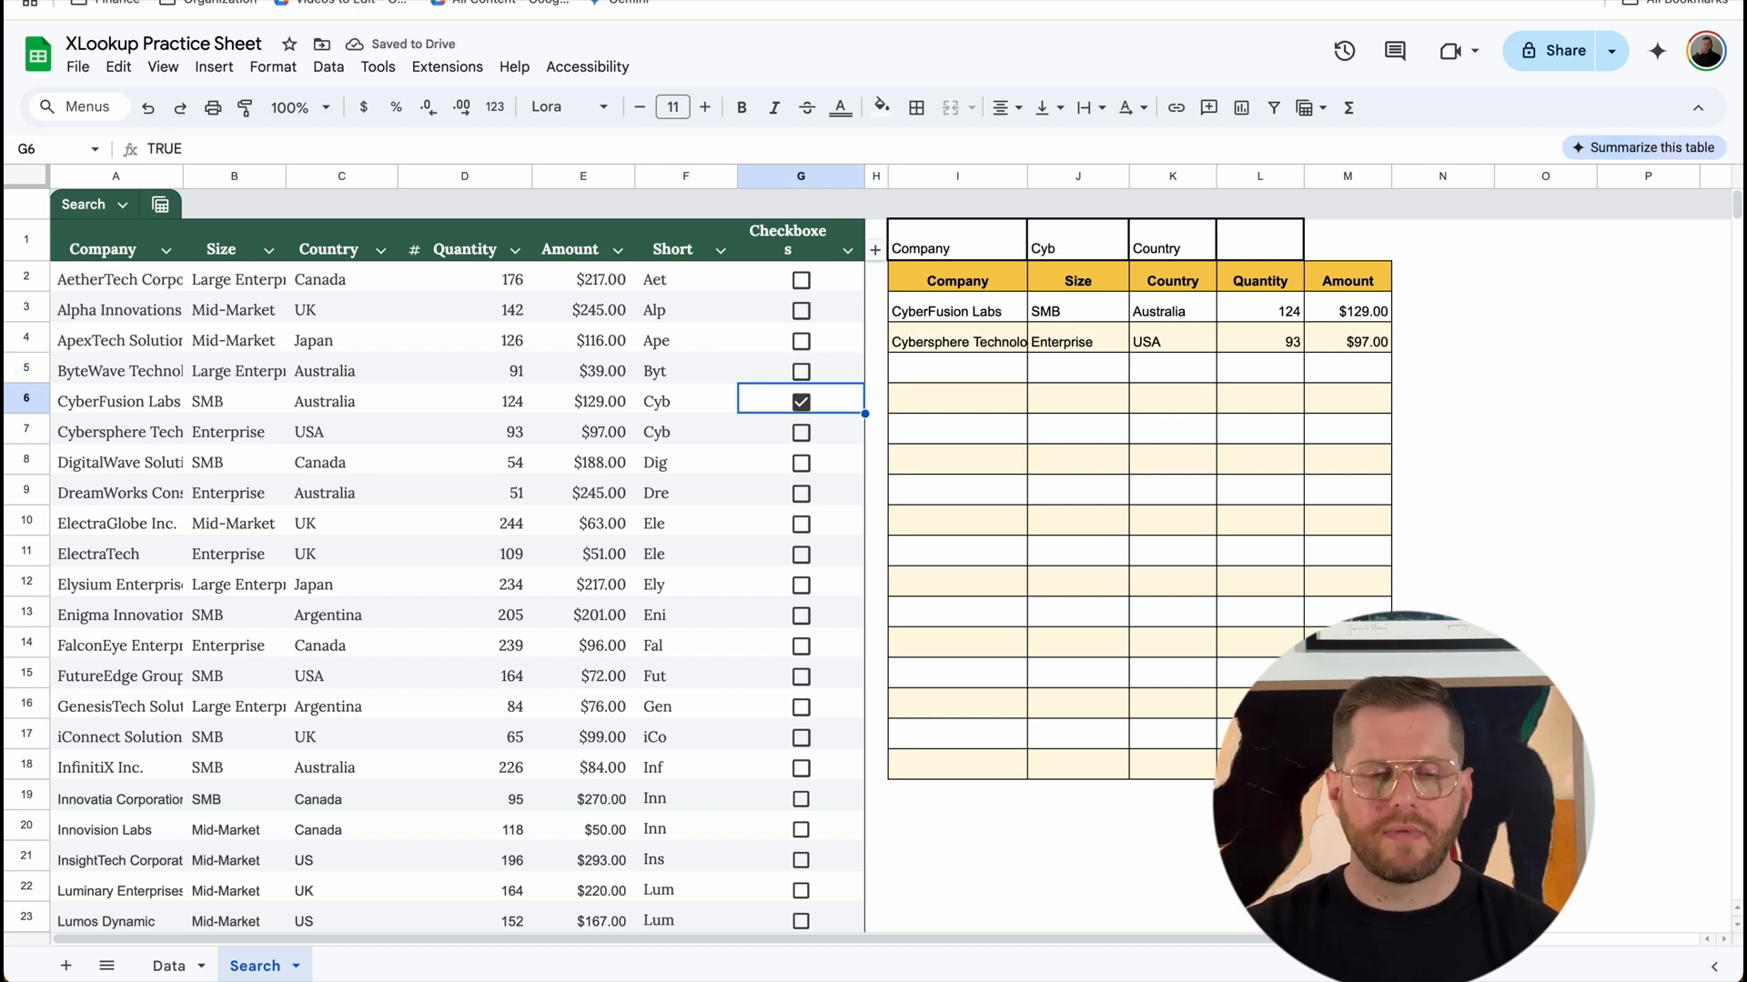
Step: Tick the checkboxes in G7 and G8 as well to test several ticked rows at once
key(Down)
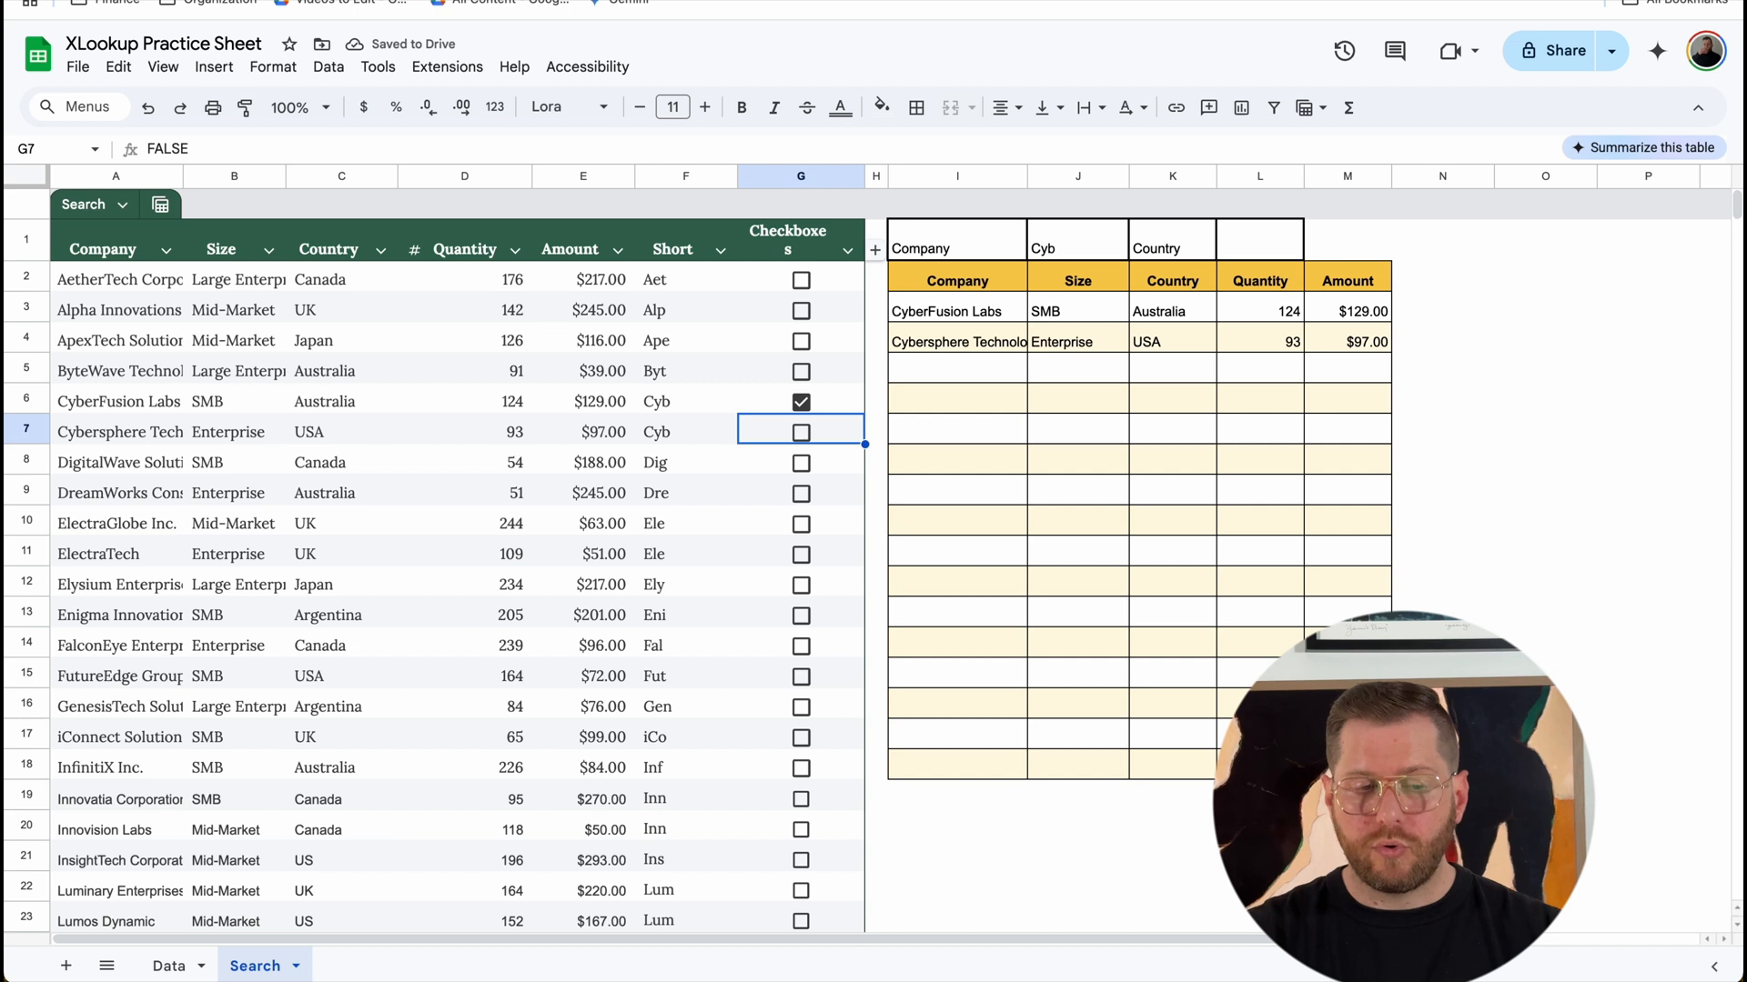
key(space)
key(Down)
key(space)
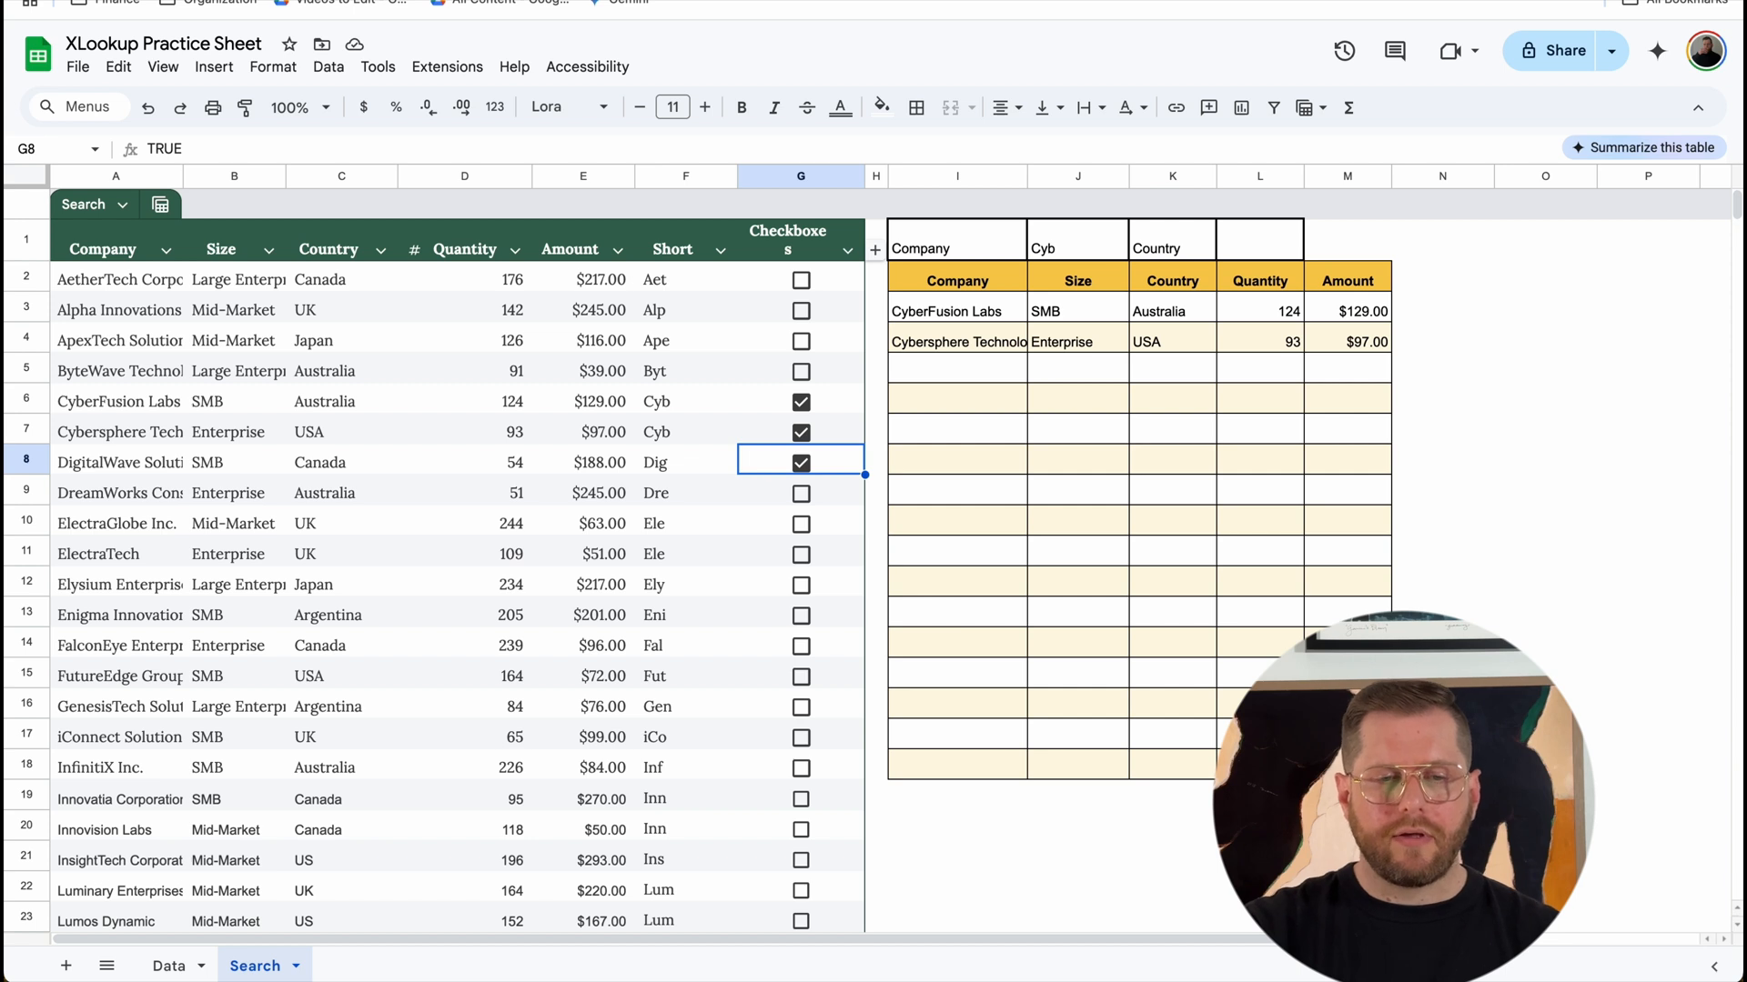
Step: Group the Short column (column F) and collapse the group to hide the helper values
right_click(664, 170)
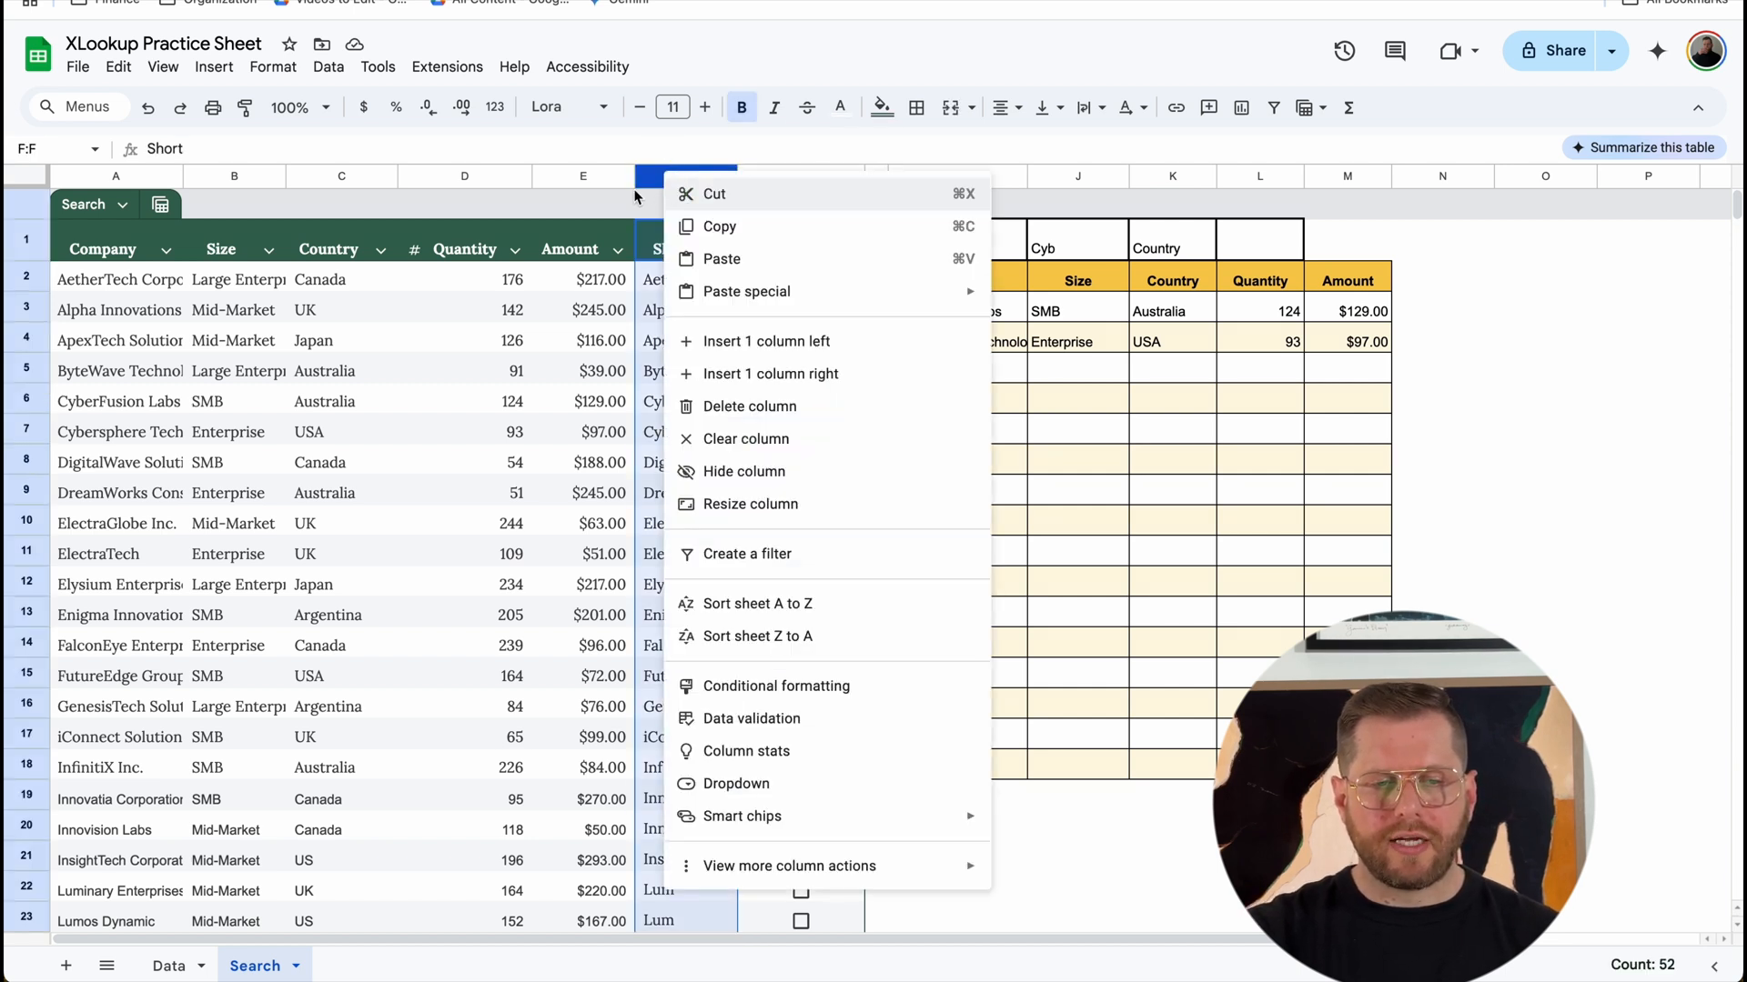
mouse_move(923, 862)
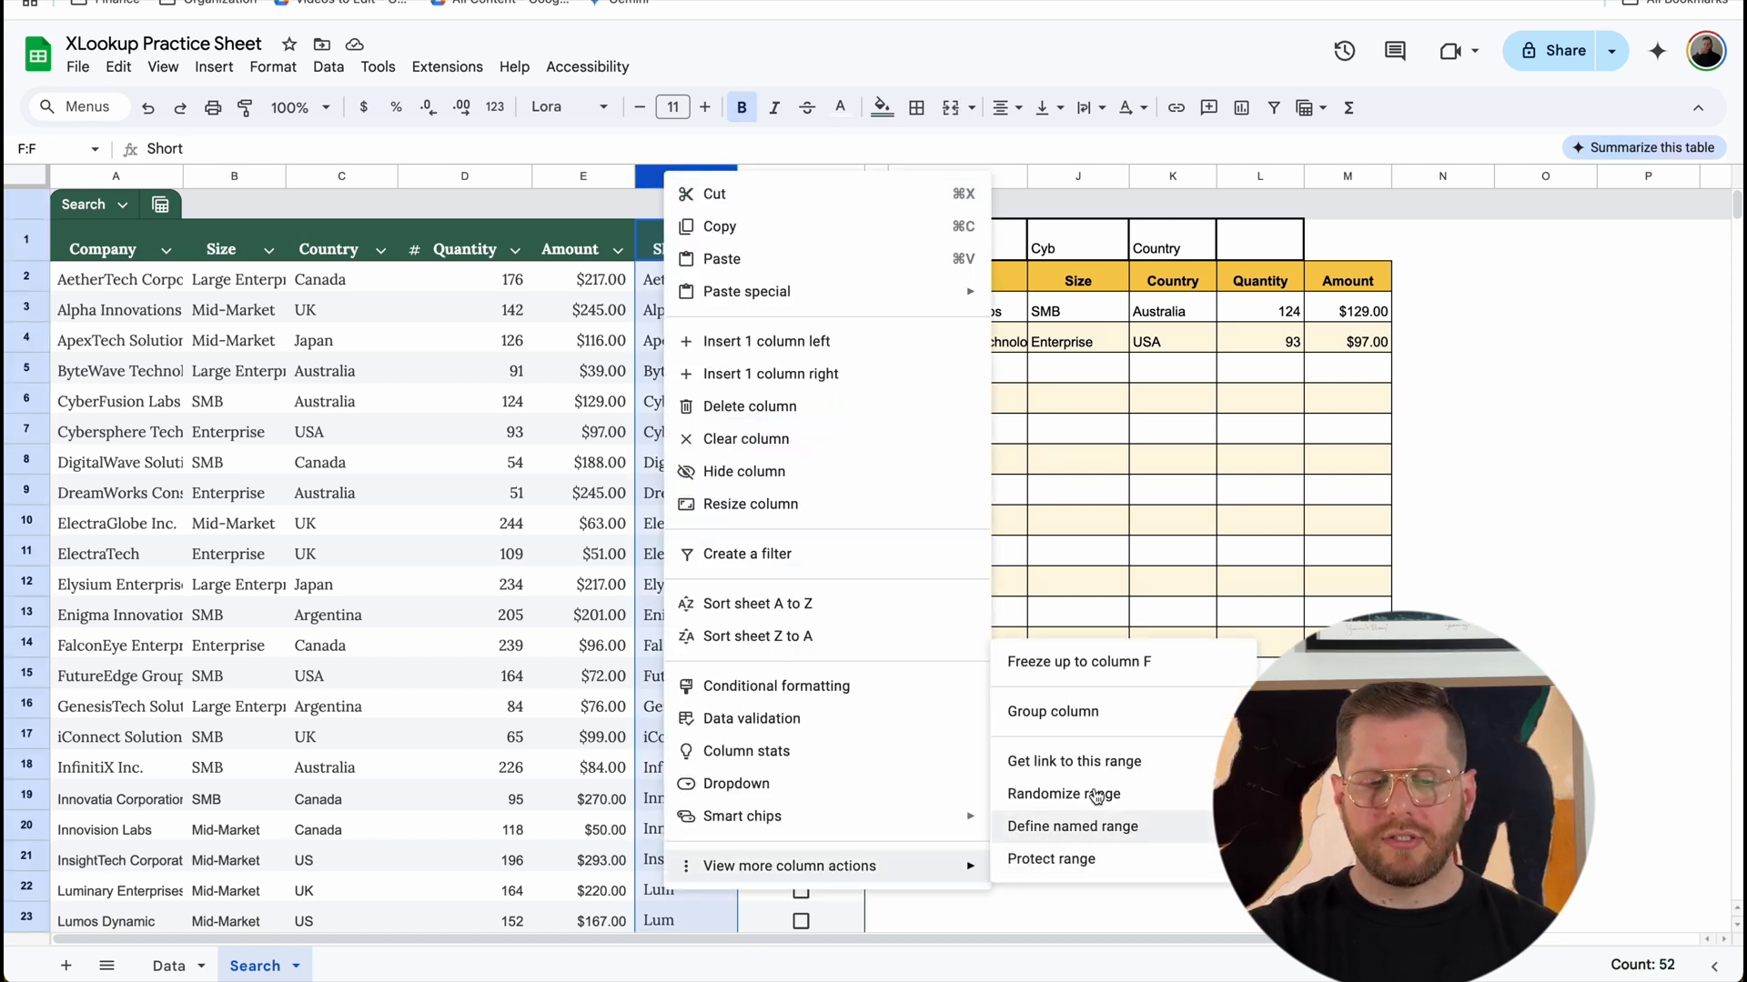
click(1052, 711)
click(587, 181)
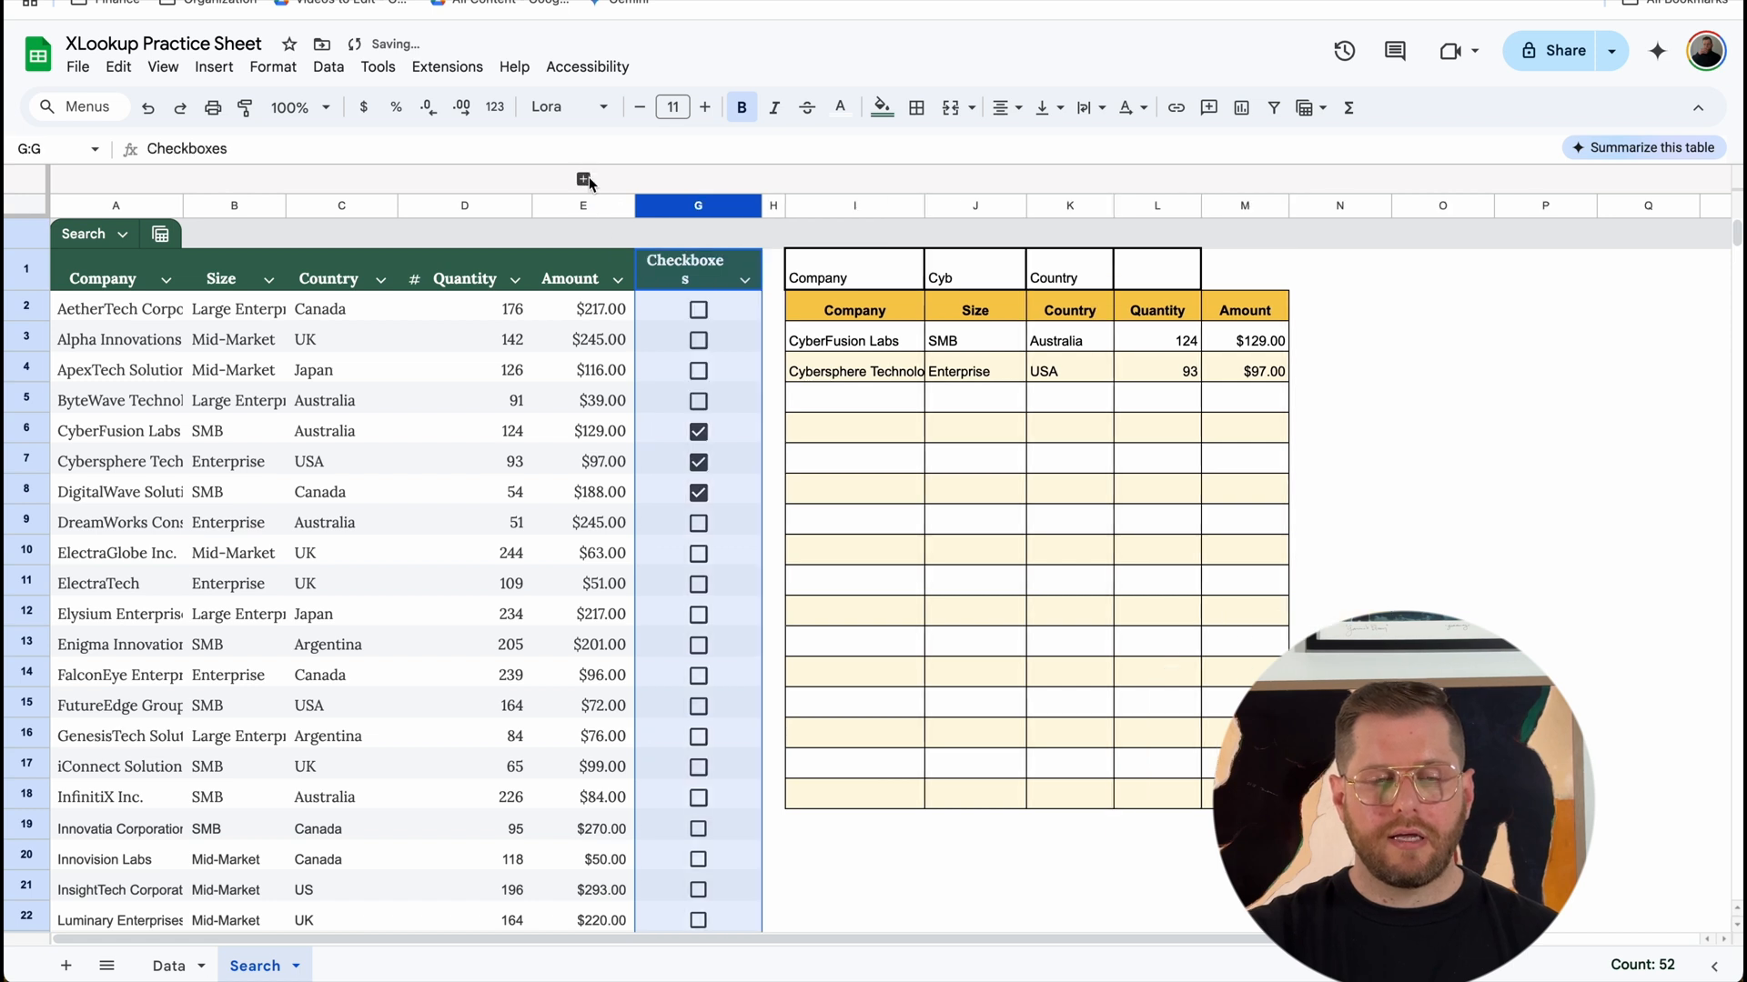
Step: Clear the checkboxes in G6 and G7 so that only the DigitalWave row drives the search
click(744, 409)
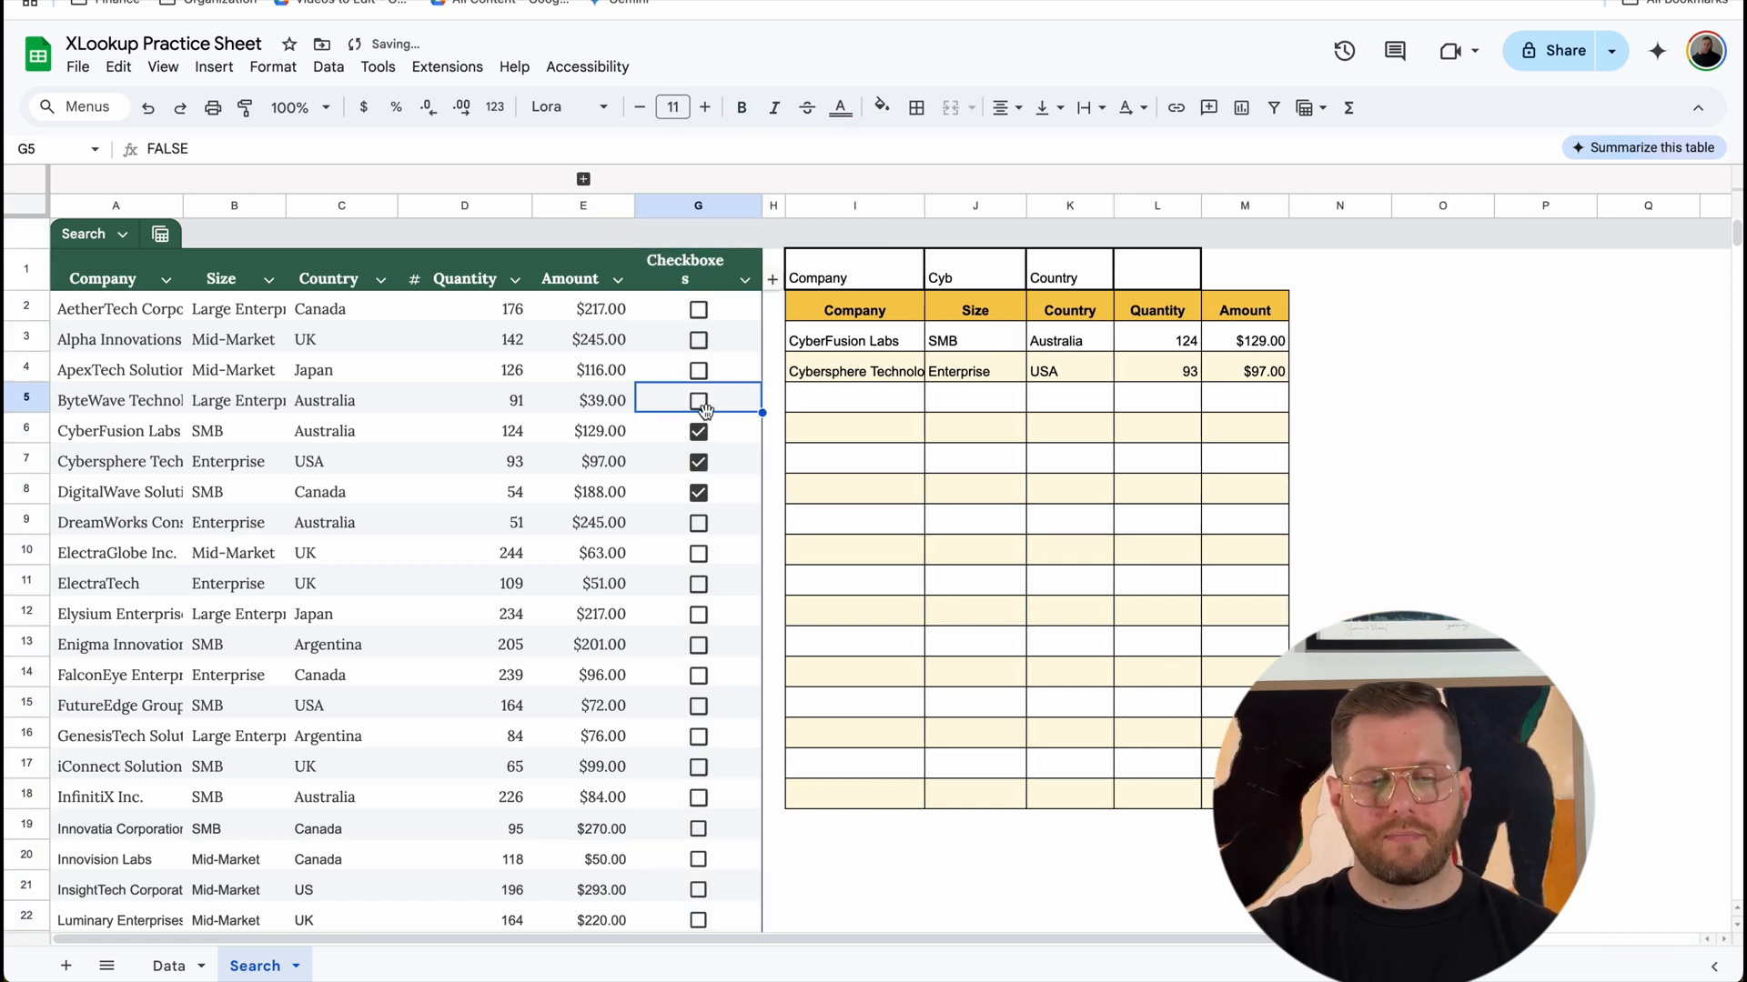
click(712, 441)
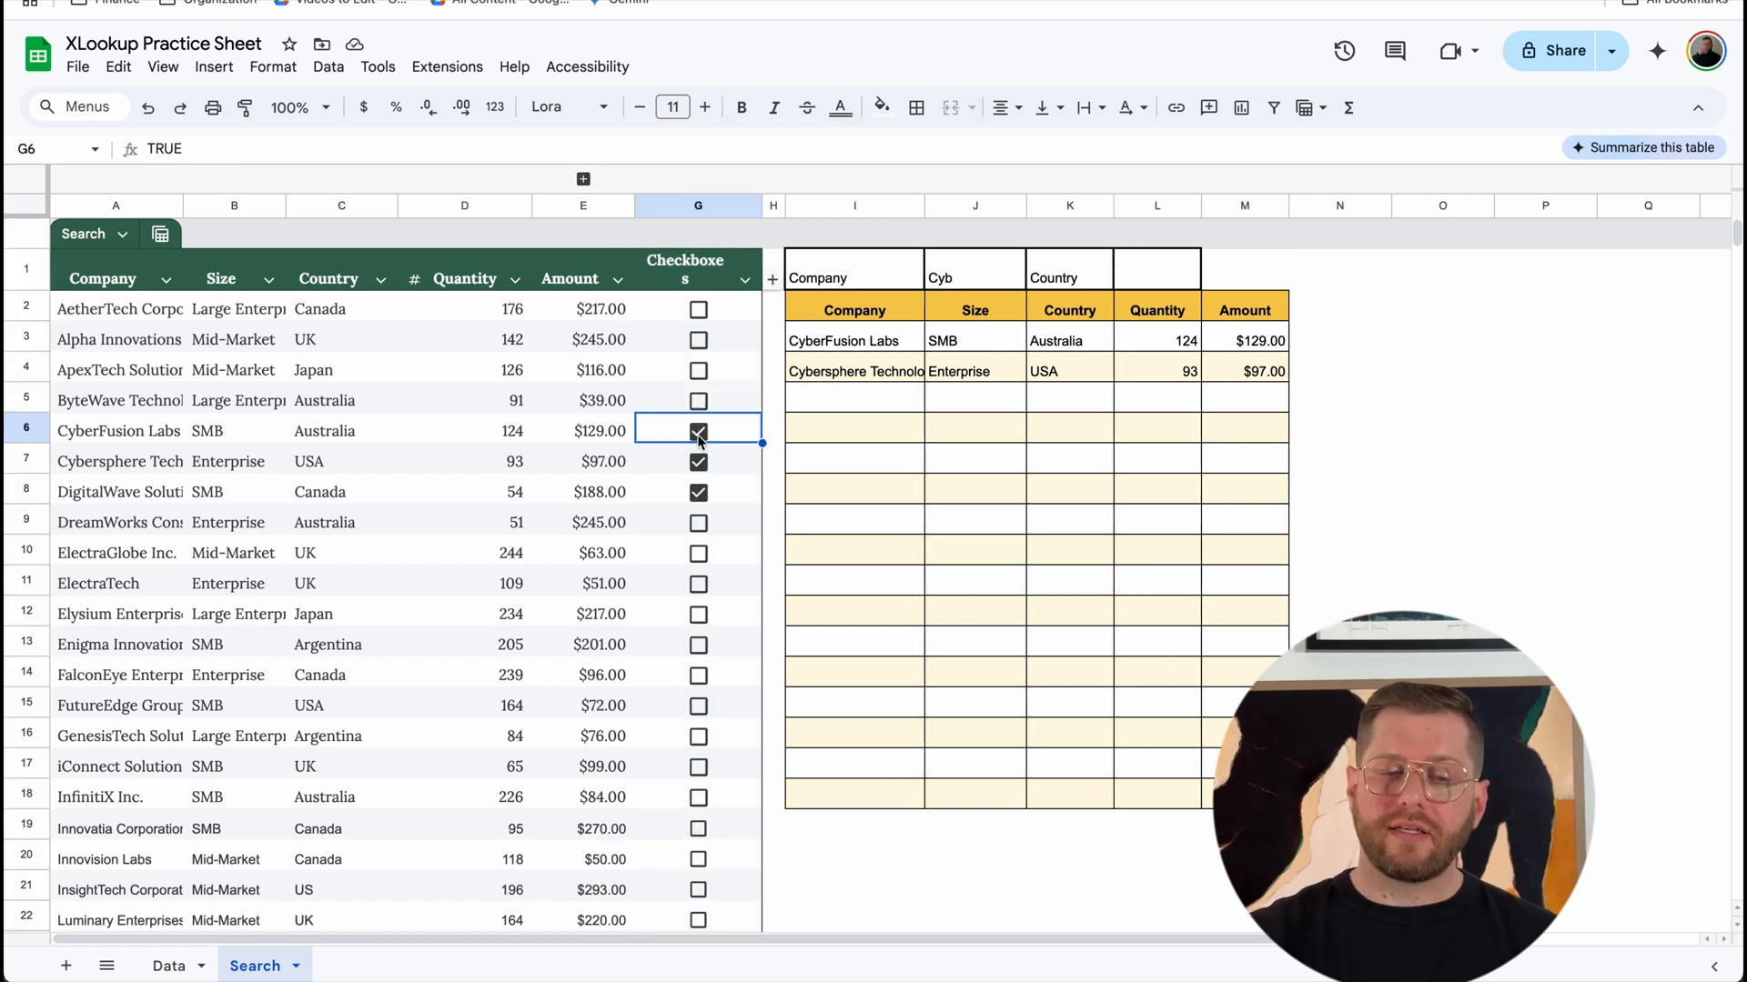
click(699, 435)
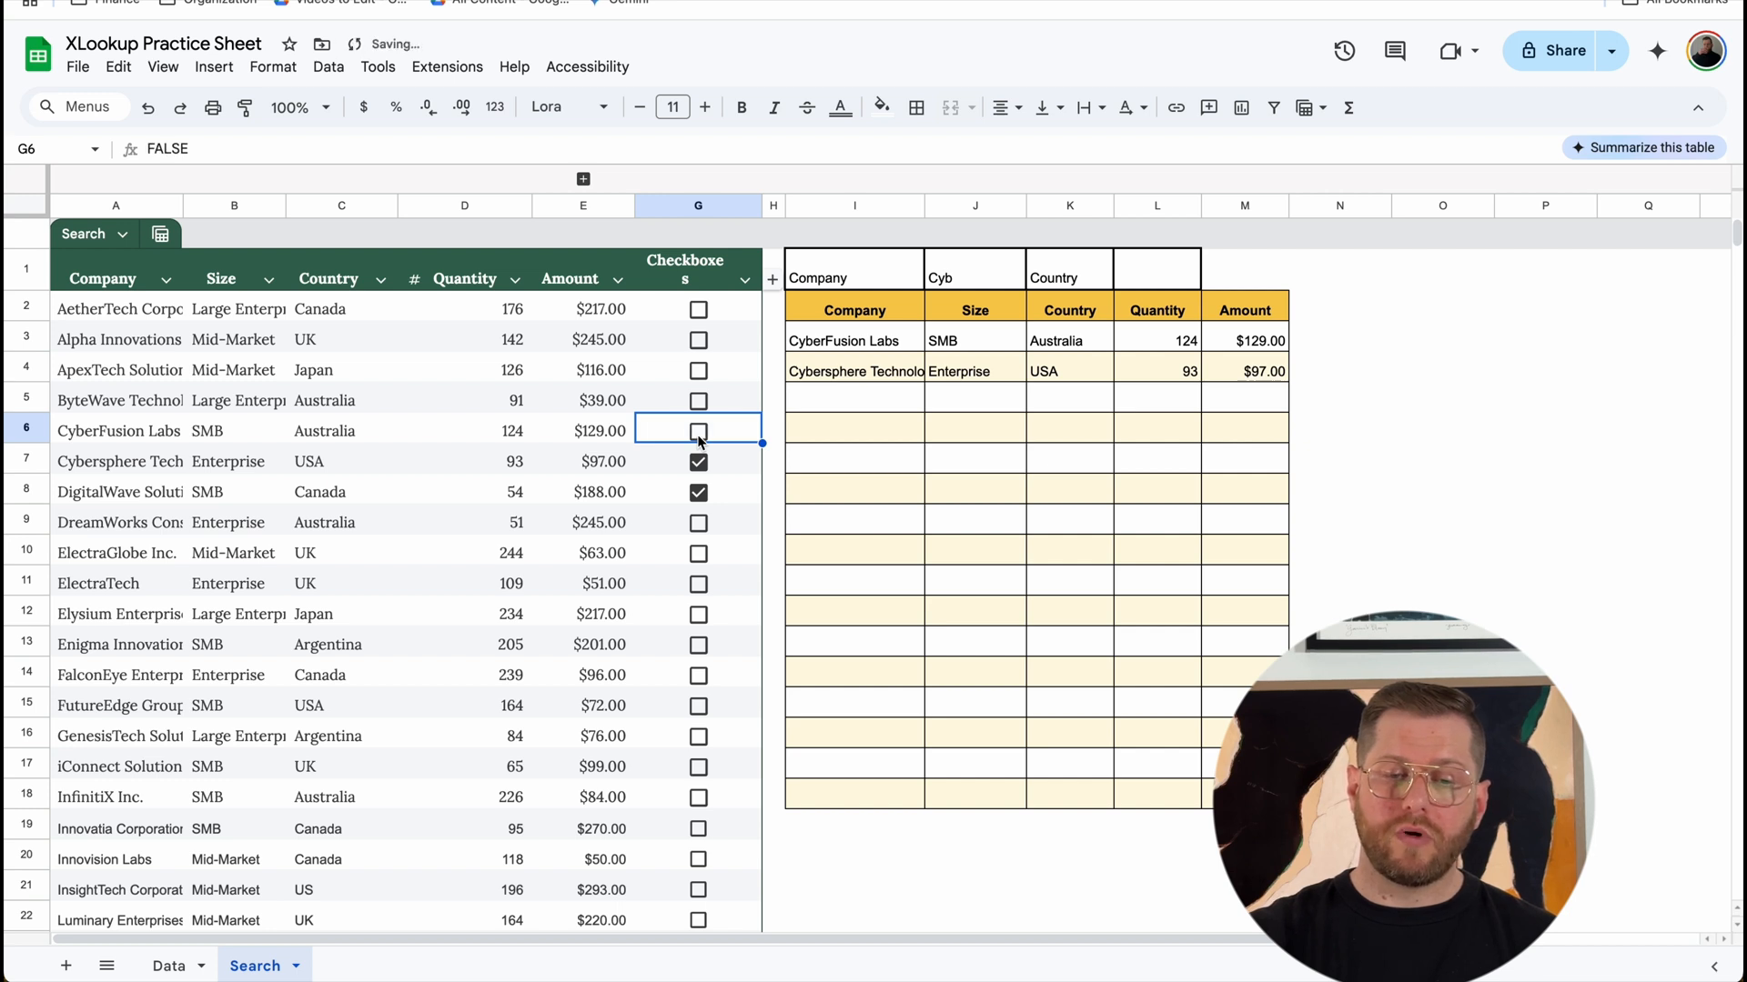
click(699, 463)
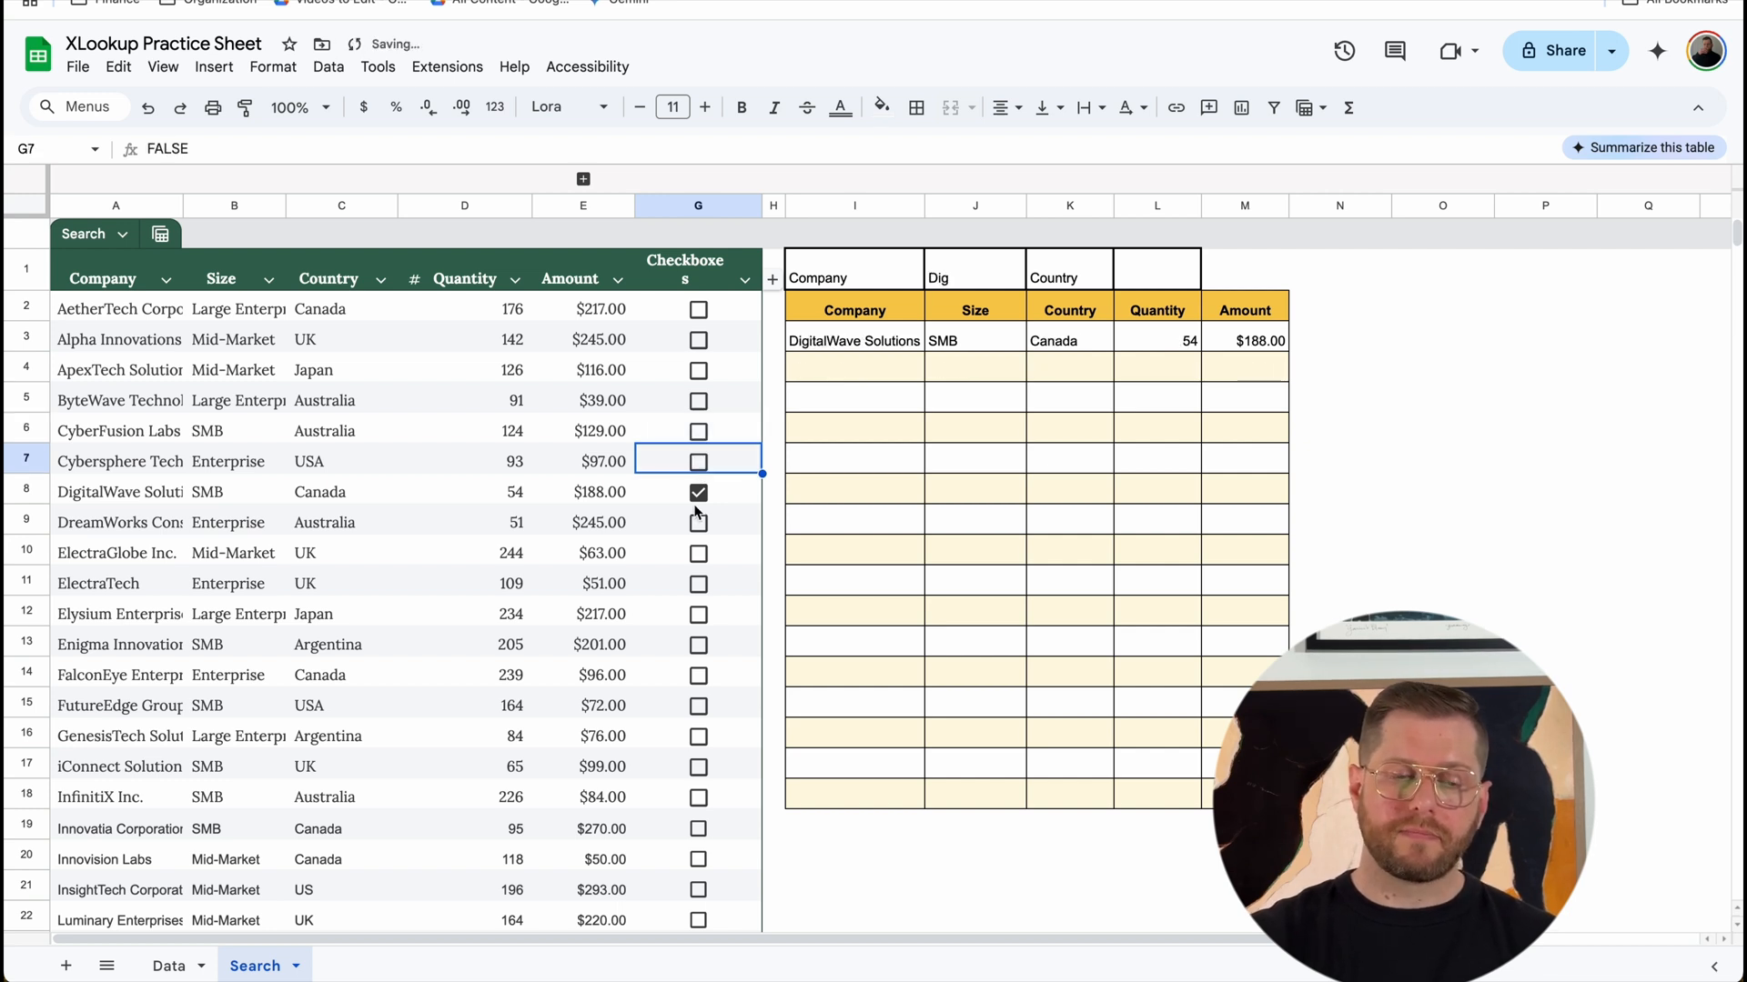
Step: Tick the checkboxes in G9 and G10 in addition to G8 to test the search with several rows
click(699, 493)
key(space)
key(Down)
key(space)
Step: Clear the checkboxes in G8, G9 and G10 to reset the company search
key(Down)
key(space)
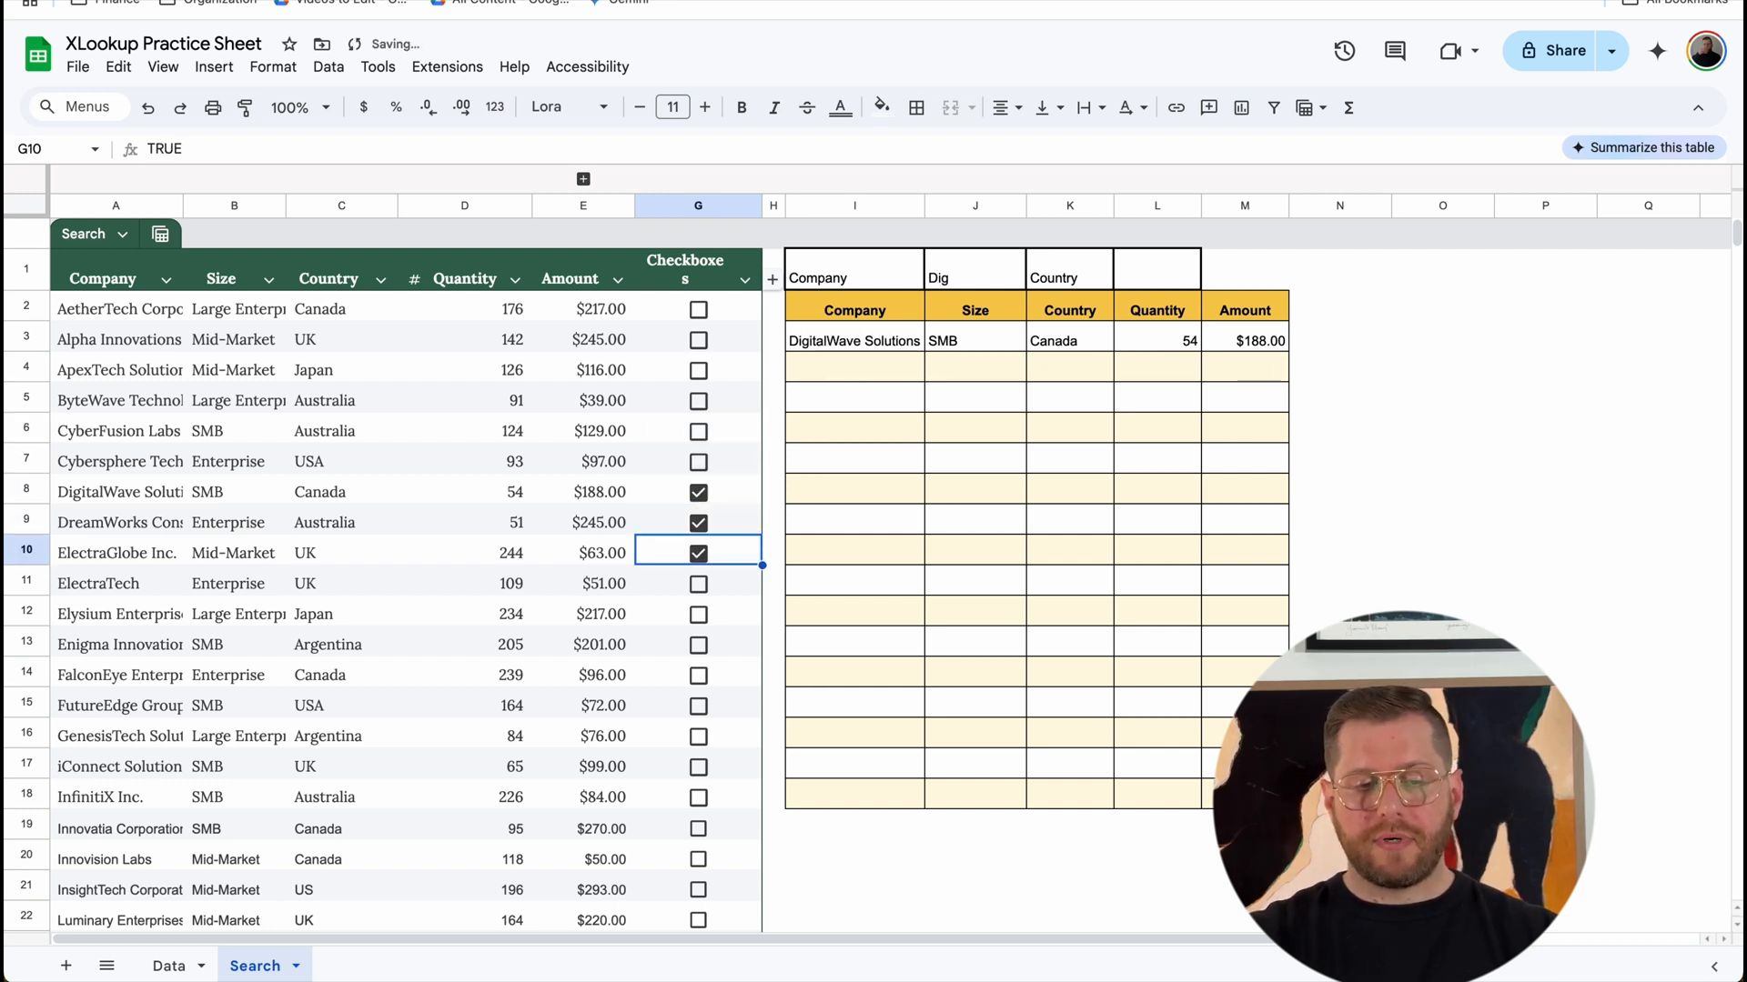
key(Up)
key(space)
key(Up)
key(space)
key(Down)
key(space)
key(Down)
key(space)
key(Up)
key(space)
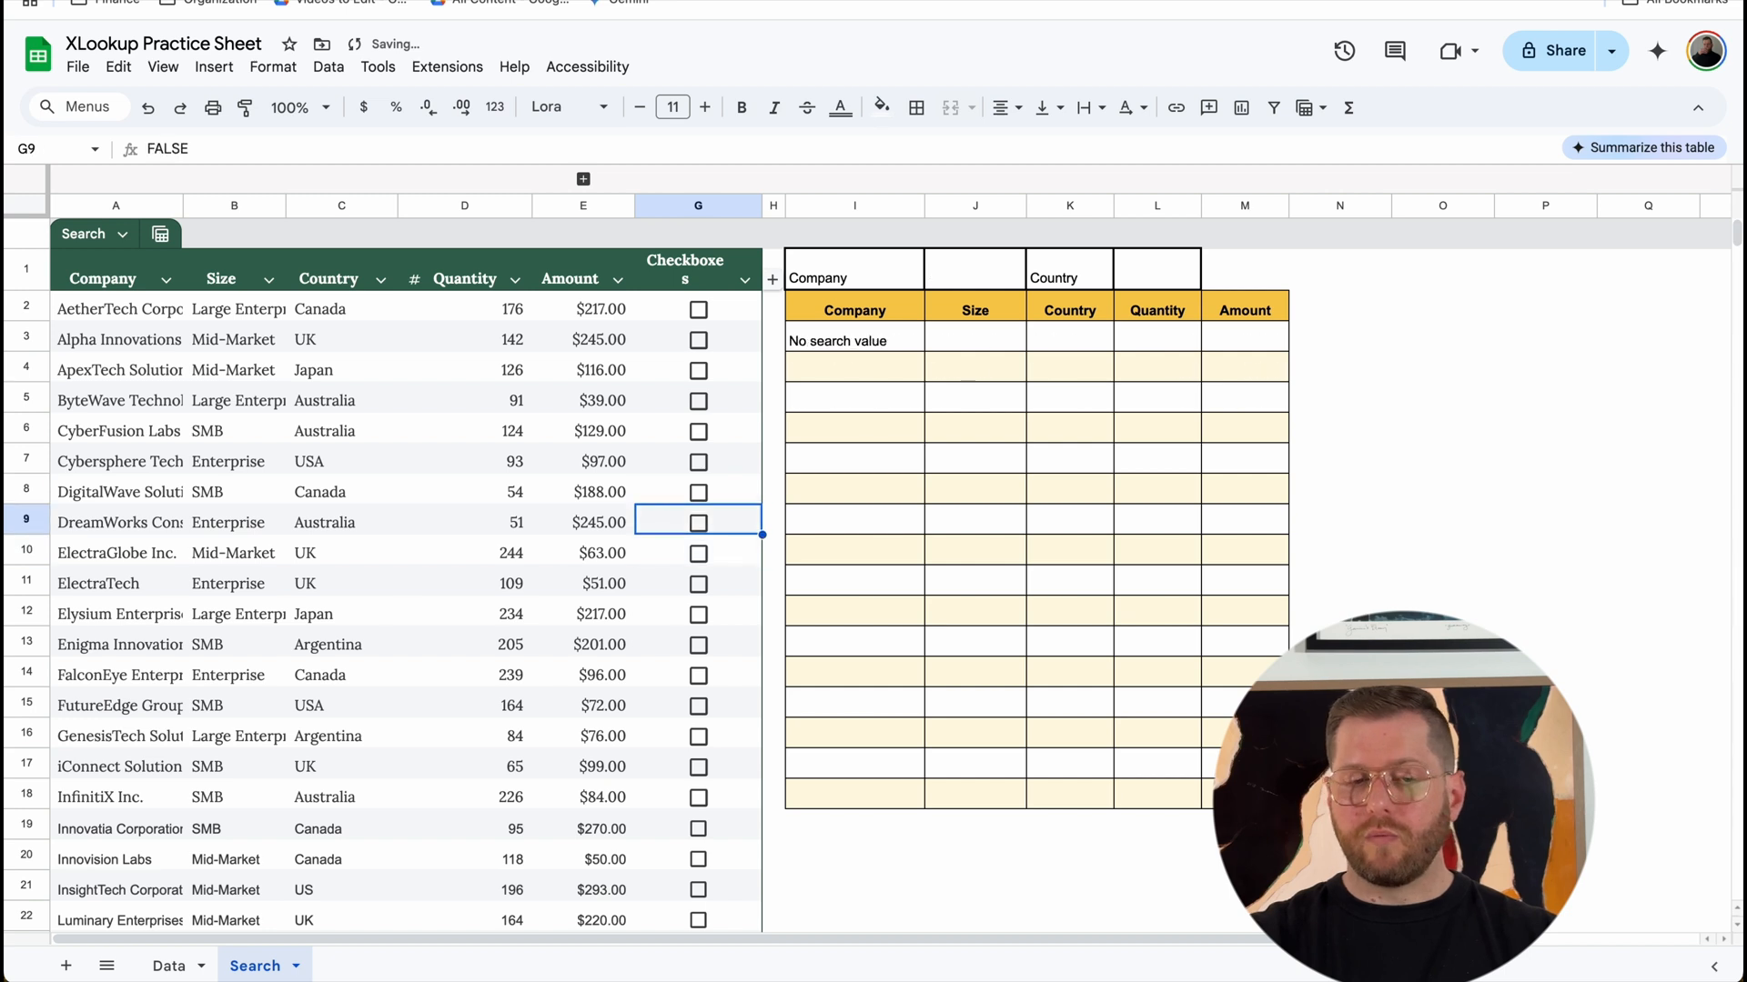